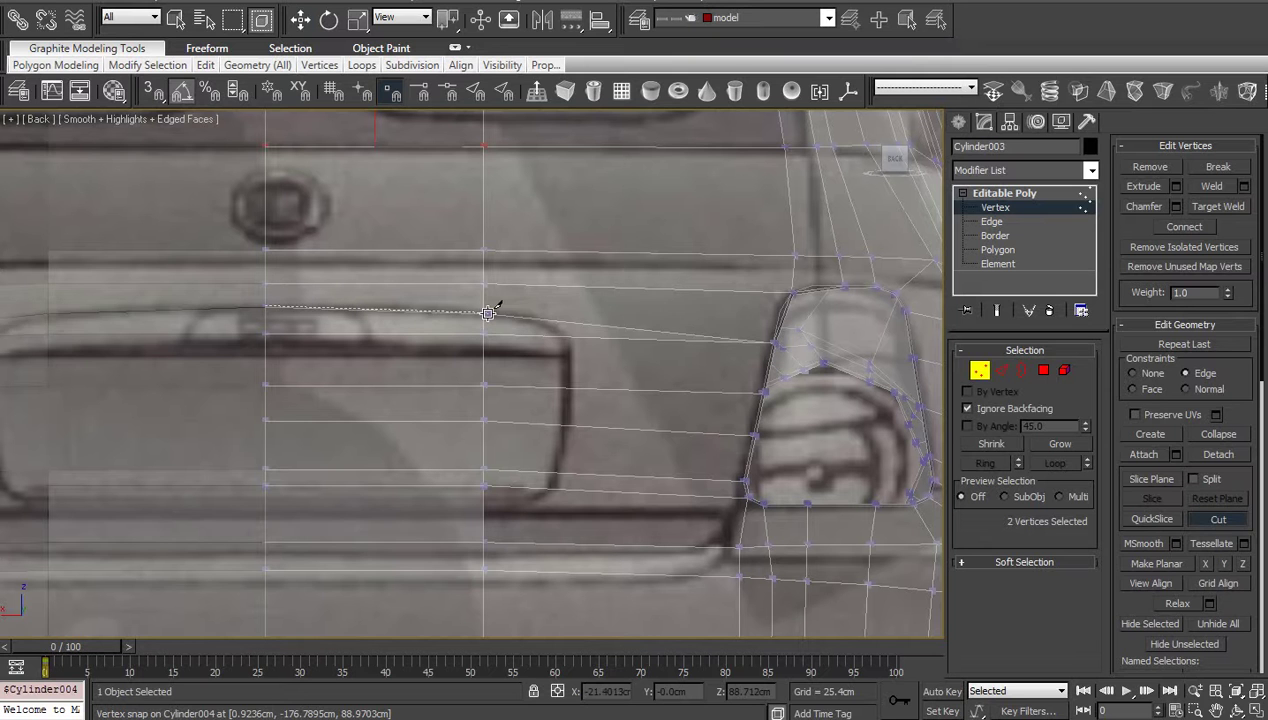
Step: Cut edges into the rear body along the licence-plate recess outline, around its upper corner and down the side to the lower corner
left_click(484, 311)
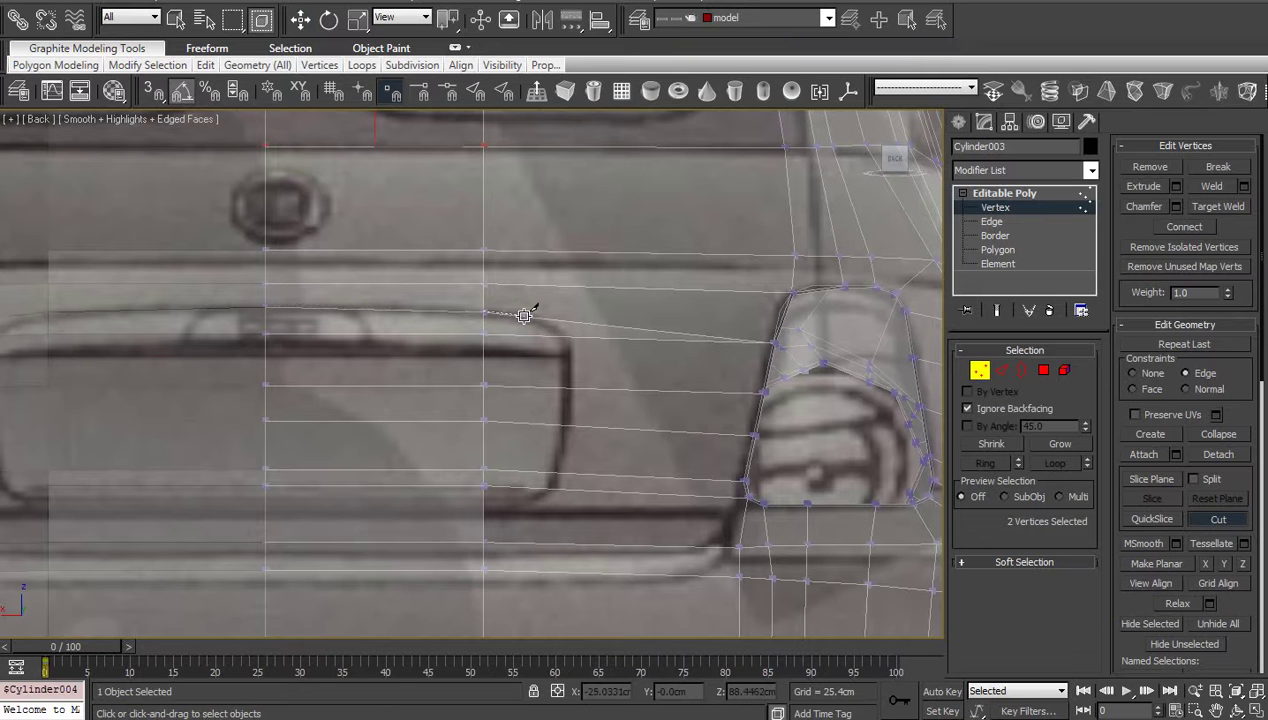
left_click(524, 316)
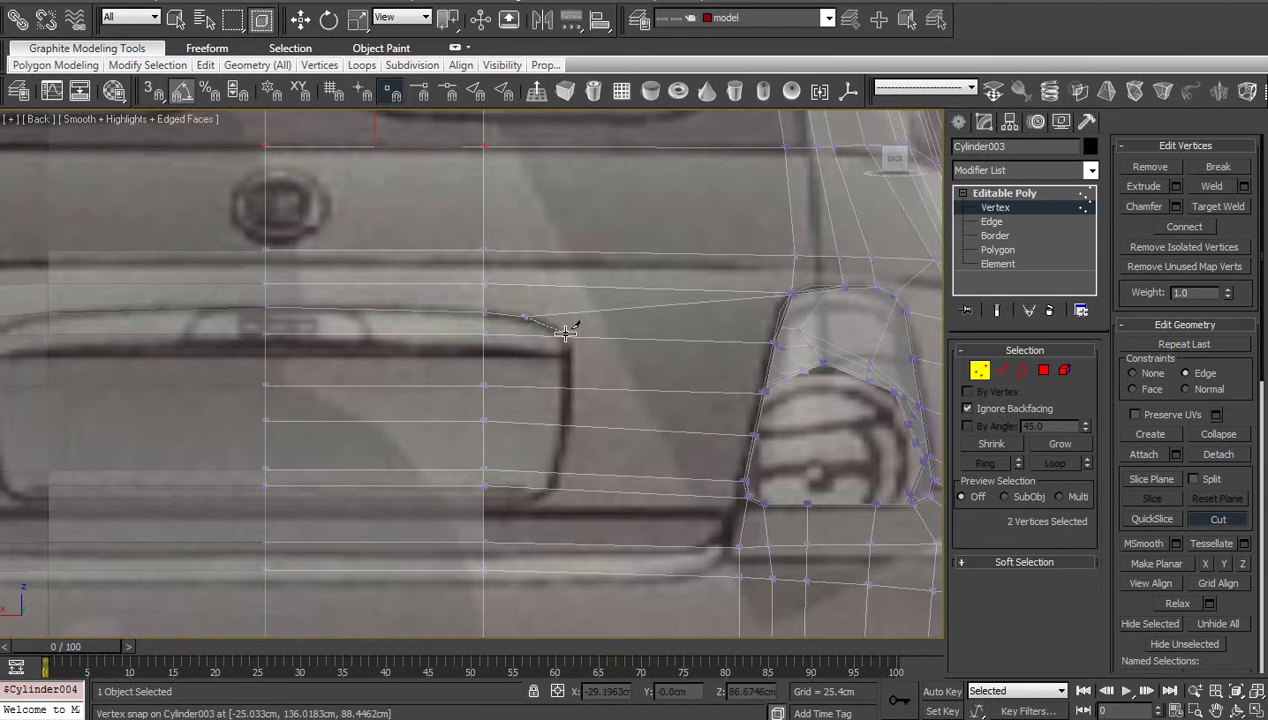
left_click(566, 333)
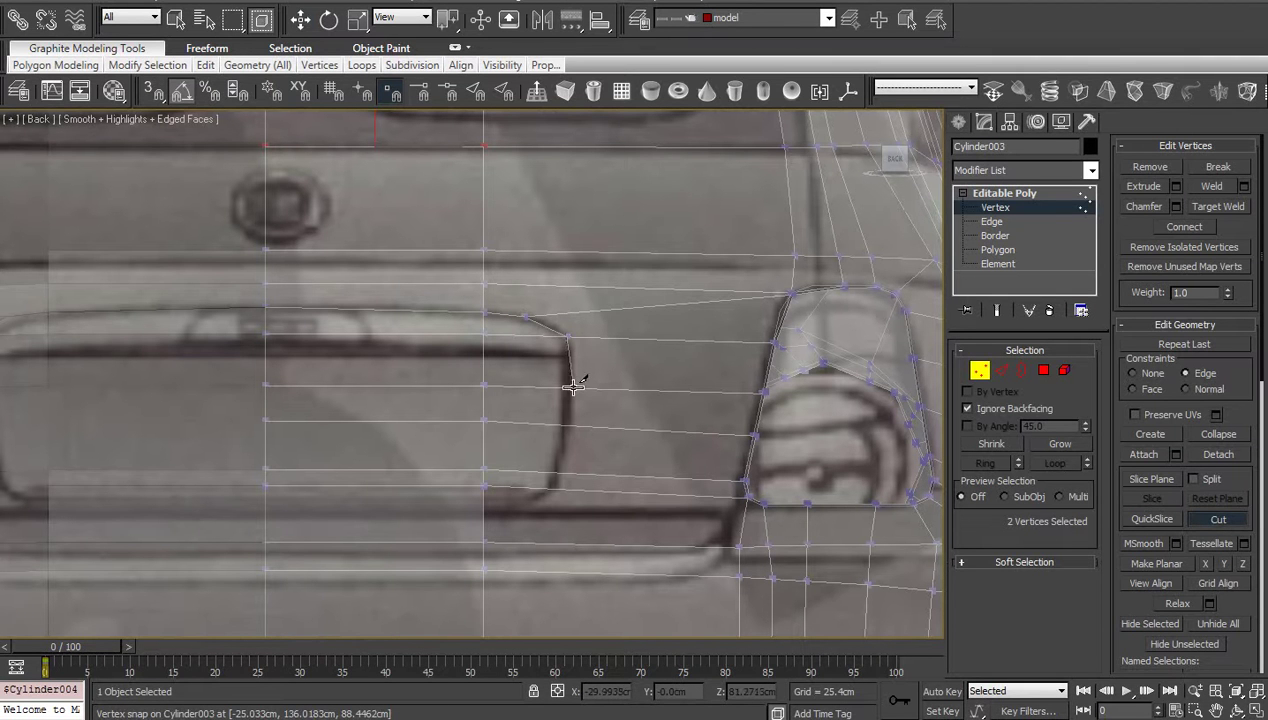
left_click(573, 386)
left_click(567, 423)
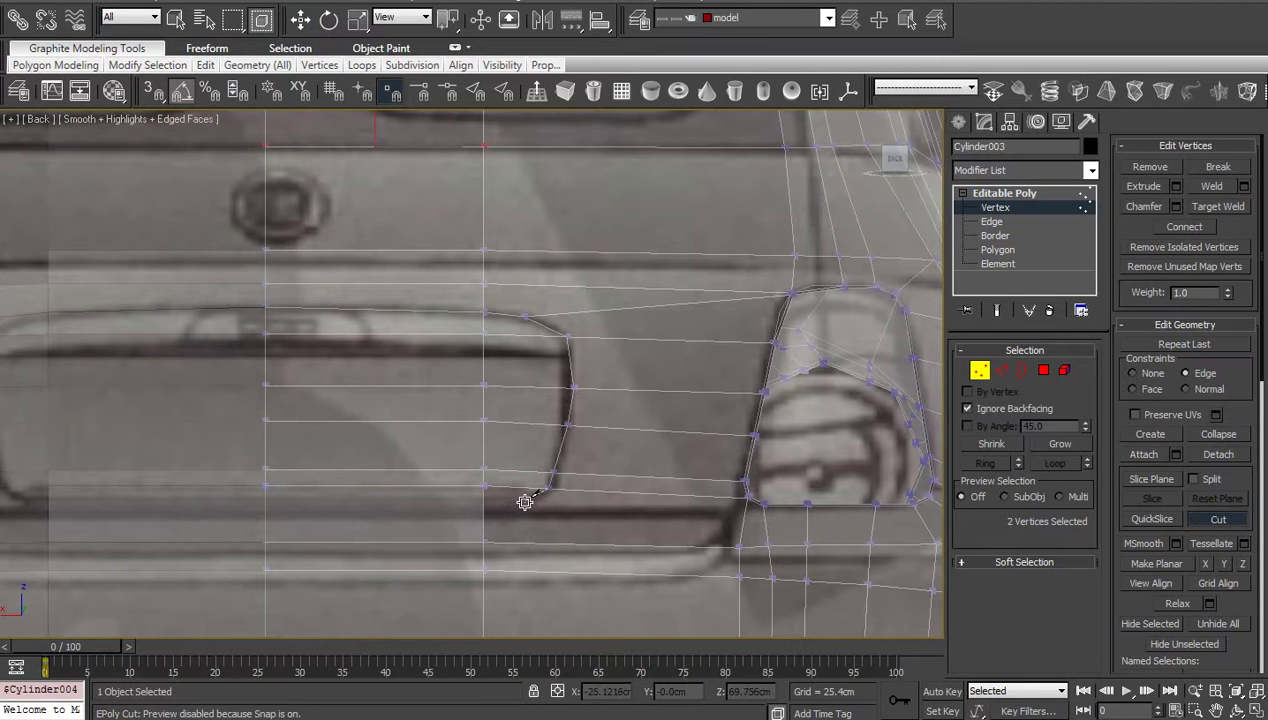
left_click(526, 502)
Step: With snapping on, cut from the recess's lower corner to the vertex below the tail light, and cut its bottom edge across to the centre line
key("s")
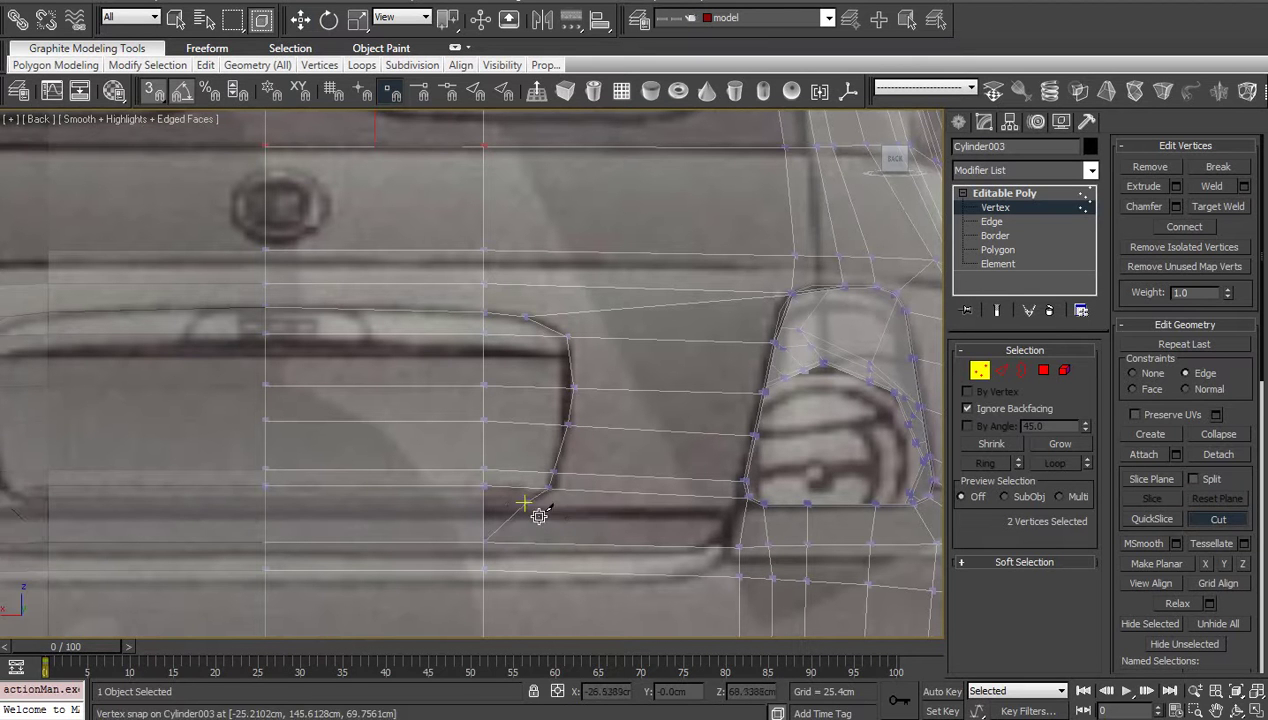
left_click(738, 546)
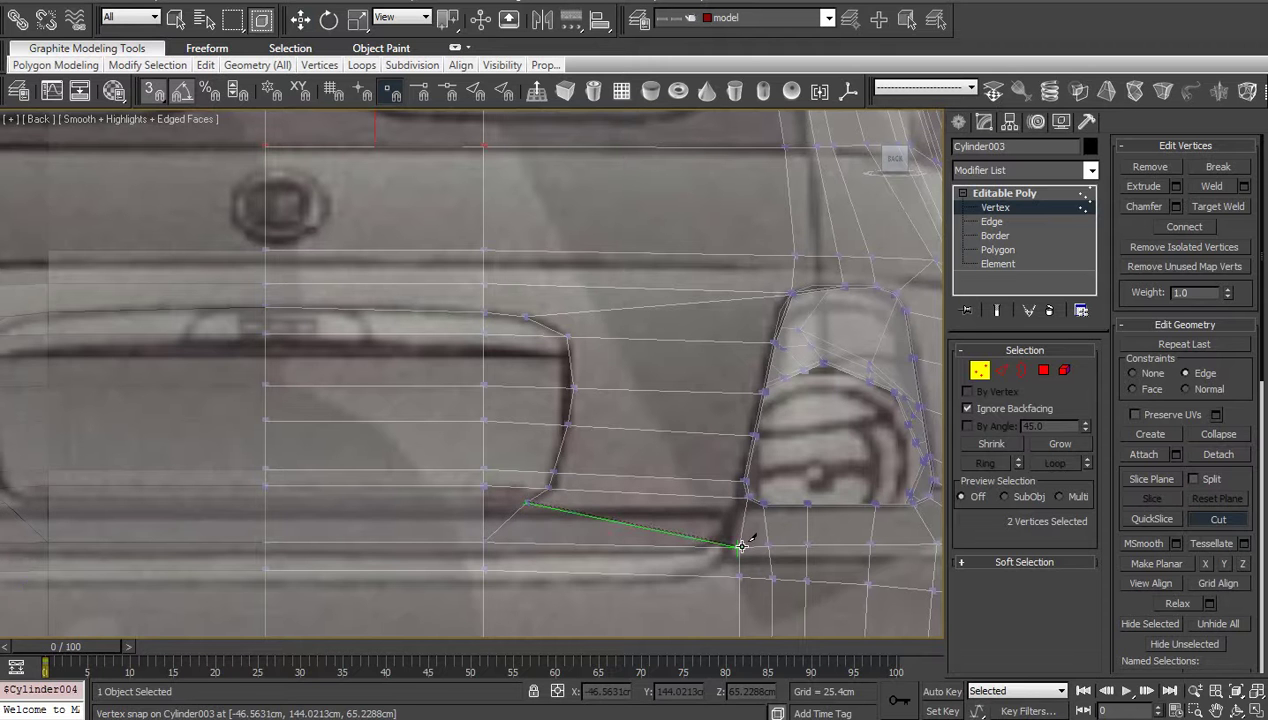
left_click(527, 502)
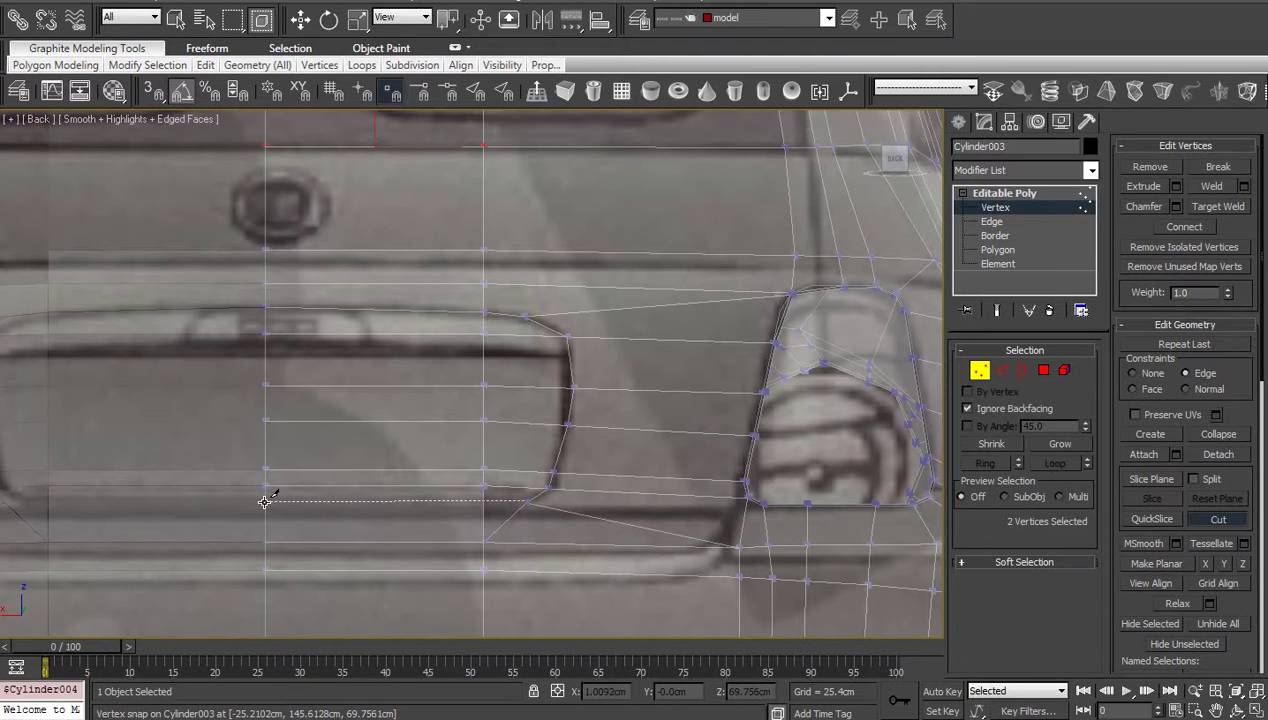
left_click(265, 502)
right_click(266, 500)
right_click(266, 500)
Step: Move the two upper recess vertices down to the dark line beneath the trunk handle
scroll(412, 358, "up", 2)
middle_click_drag(414, 358, 469, 459)
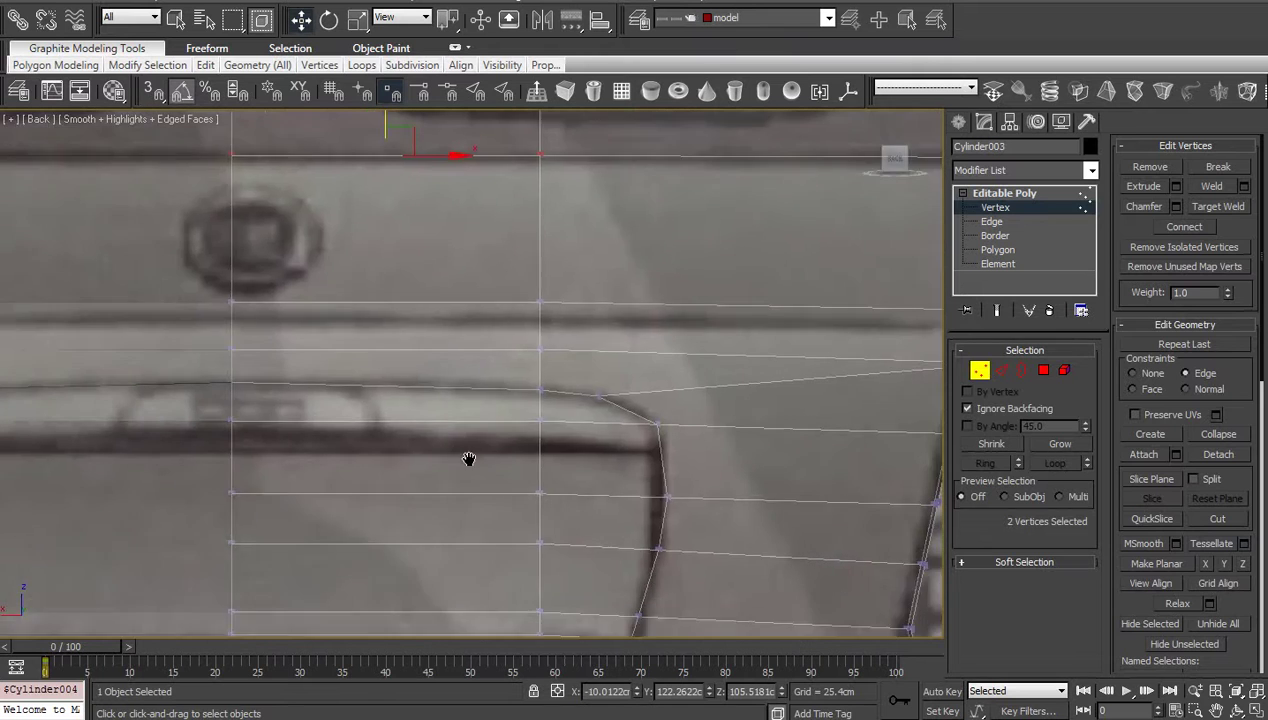
scroll(480, 420, "down", 2)
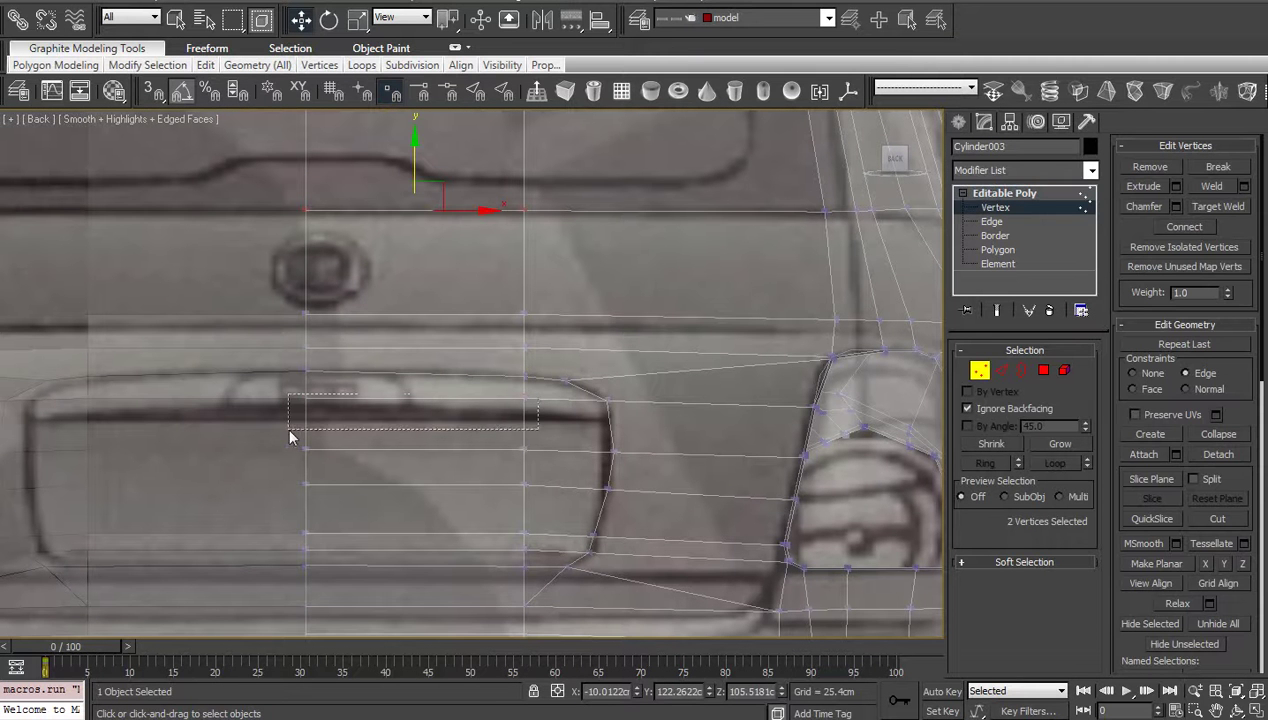
left_click_drag(289, 431, 282, 425)
left_click_drag(416, 349, 416, 361)
Step: Move the recess's upper corner vertex down to line up with the dark line beneath the handle
scroll(578, 389, "up", 3)
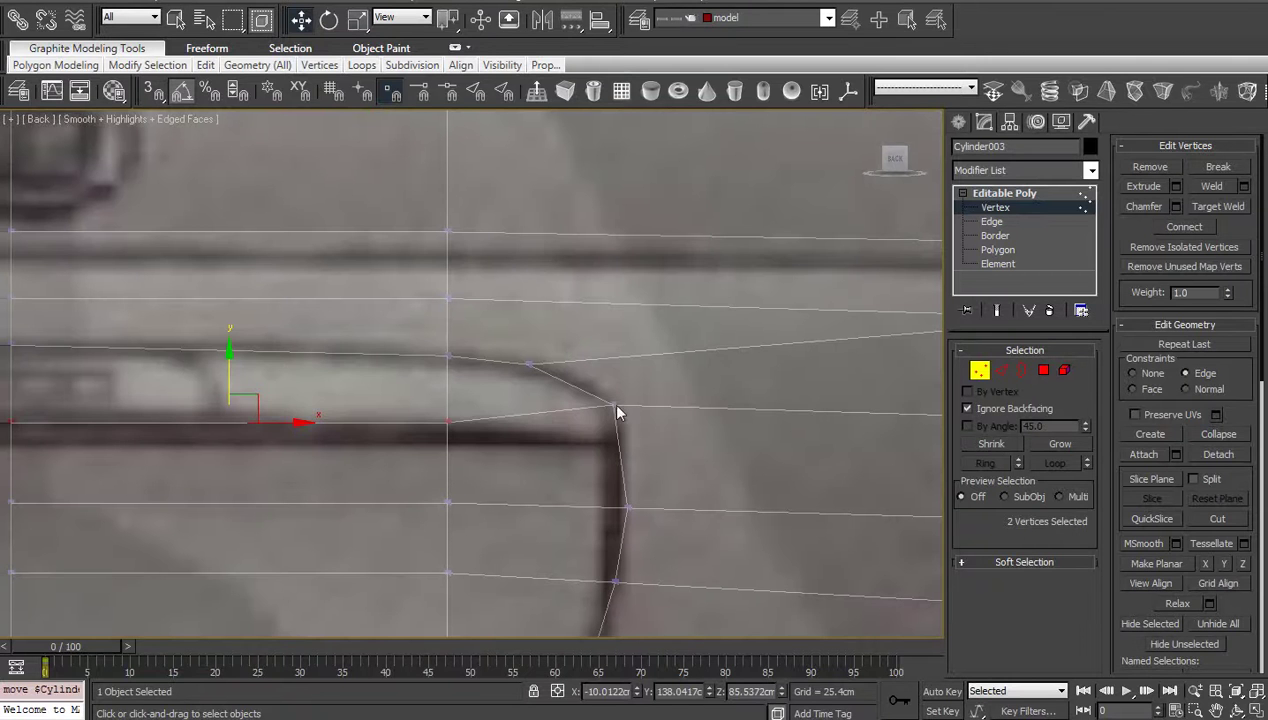
left_click(615, 406)
left_click_drag(630, 392, 637, 402)
scroll(638, 438, "down", 3)
middle_click_drag(639, 439, 661, 387)
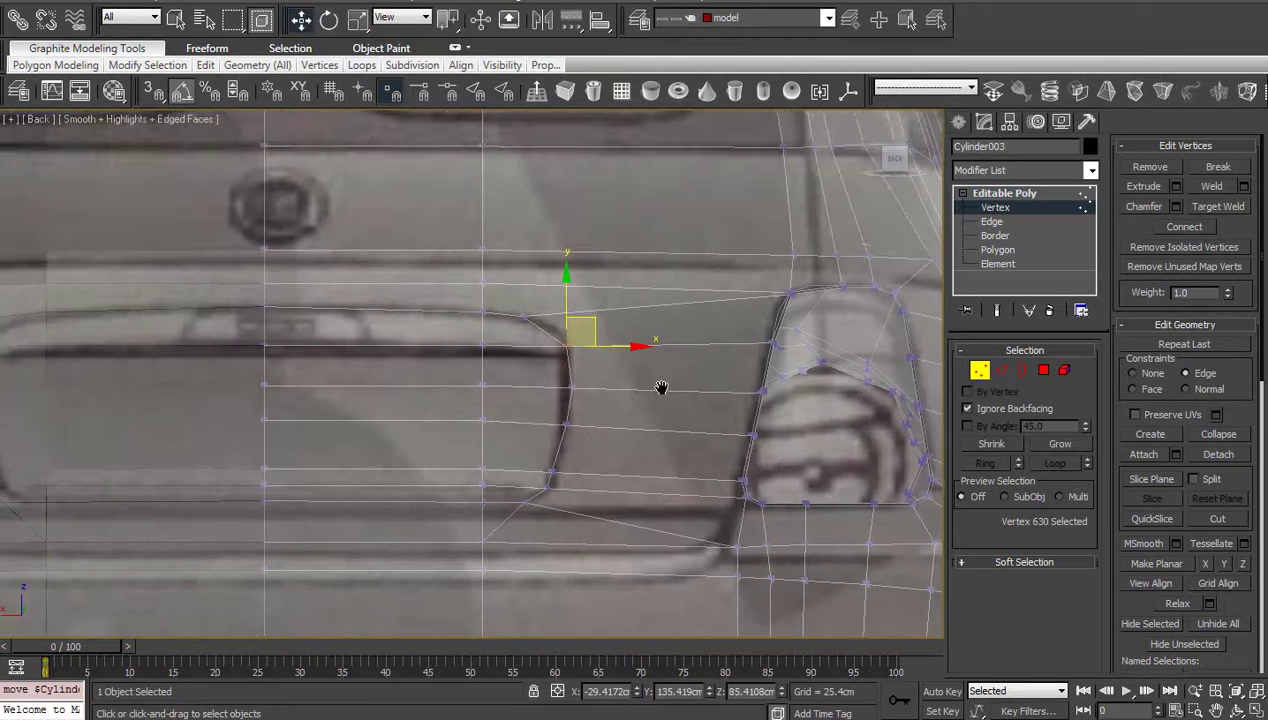
Step: Move the row of four vertices on the recess's bottom edge down onto the dark bumper seam
middle_click_drag(598, 436, 641, 407)
scroll(588, 352, "up", 2)
scroll(612, 425, "down", 1)
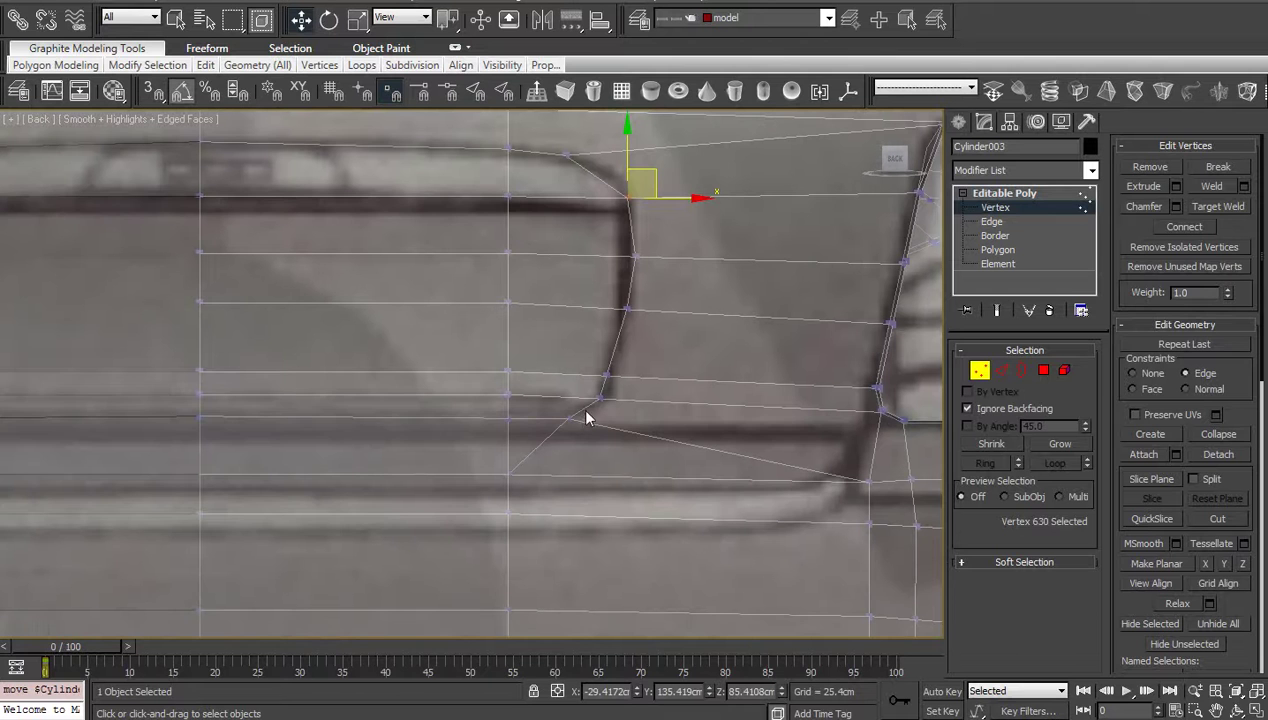
left_click_drag(202, 430, 181, 425)
left_click_drag(372, 363, 372, 379)
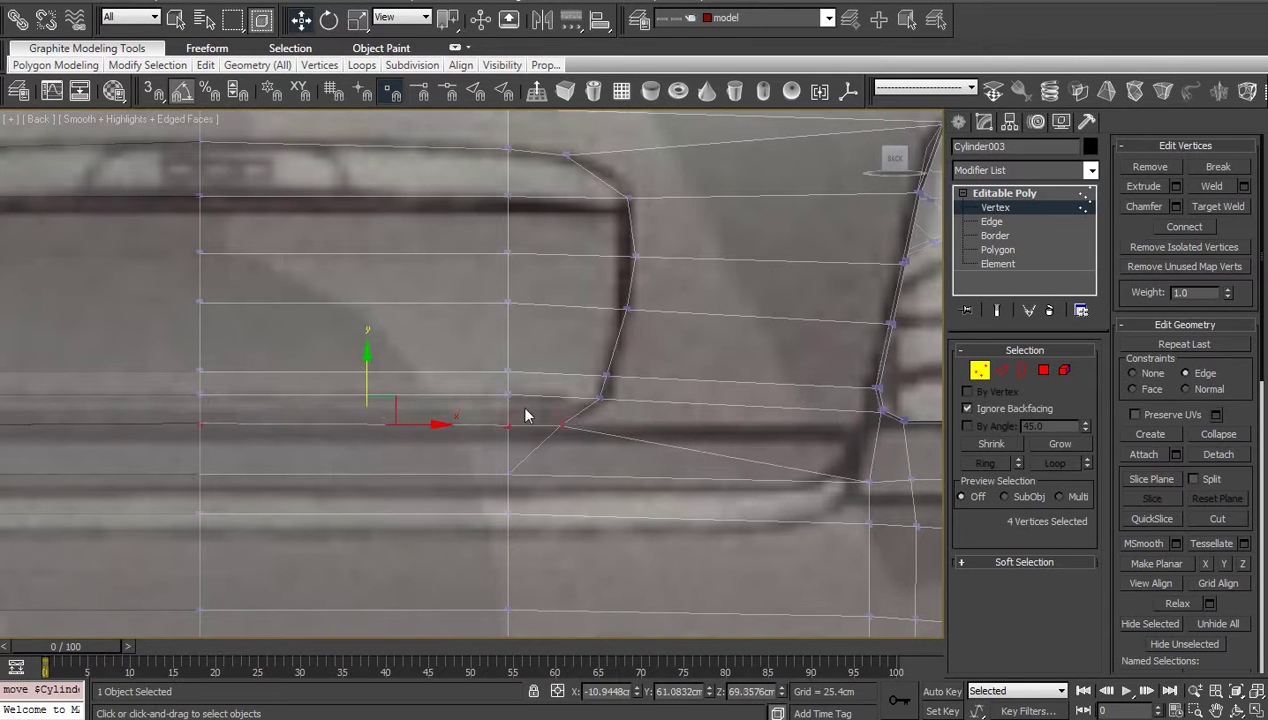
left_click(587, 456)
Step: Select the six polygons that cover the rear window on the modelled half of the body
scroll(587, 456, "down", 1)
middle_click_drag(587, 456, 425, 503)
scroll(406, 457, "up", 2)
scroll(575, 406, "down", 2)
scroll(592, 405, "up", 1)
scroll(589, 413, "up", 2)
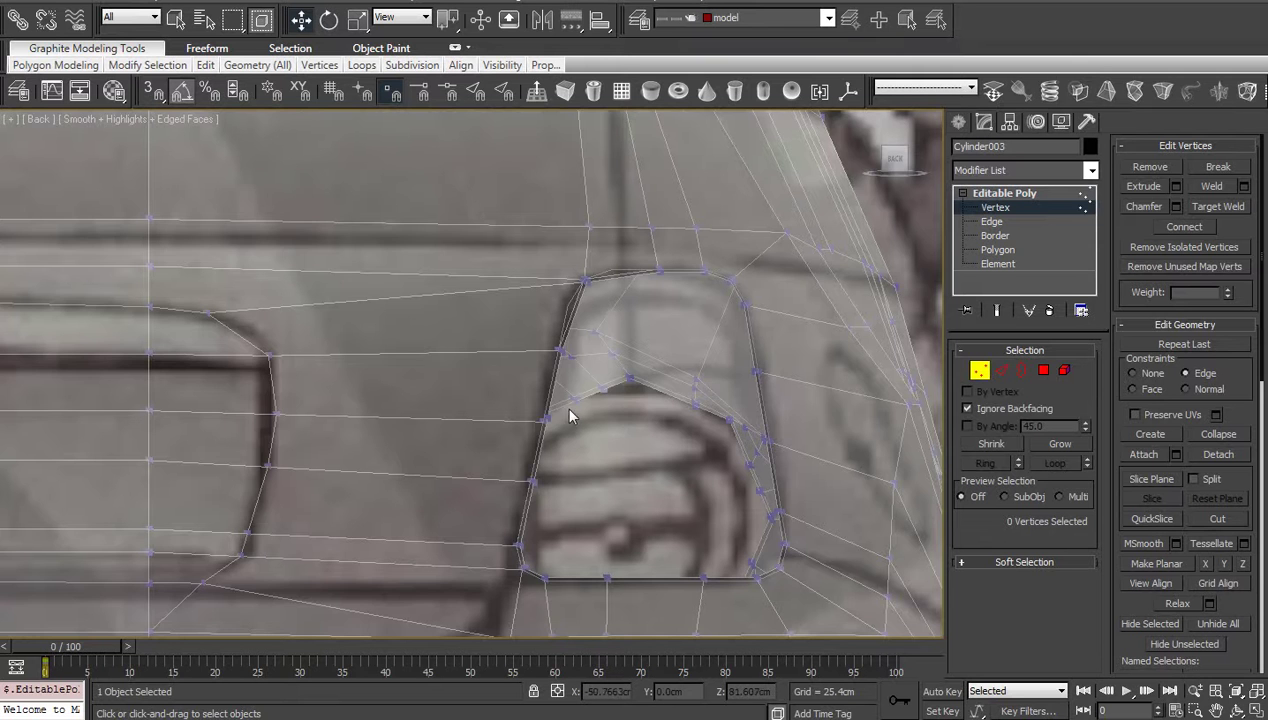
middle_click_drag(566, 443, 557, 569)
scroll(557, 453, "down", 2)
middle_click_drag(557, 453, 557, 536)
middle_click_drag(560, 423, 586, 563)
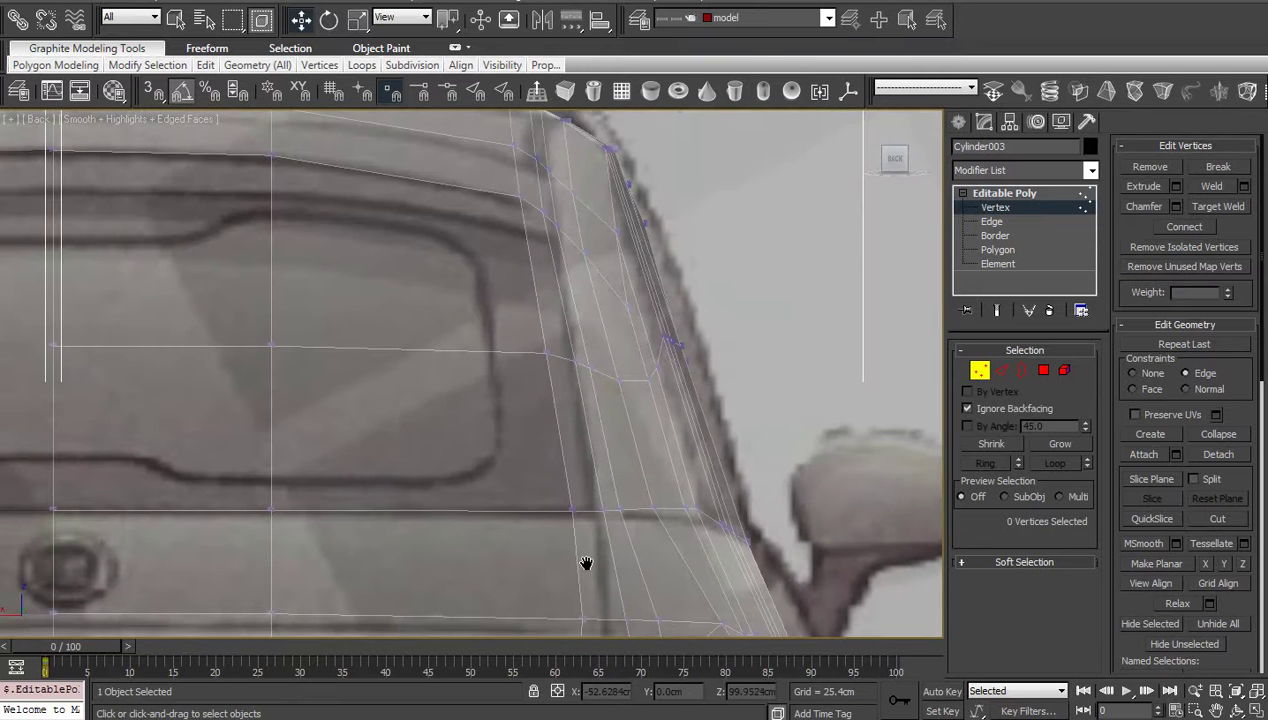
scroll(565, 505, "down", 3)
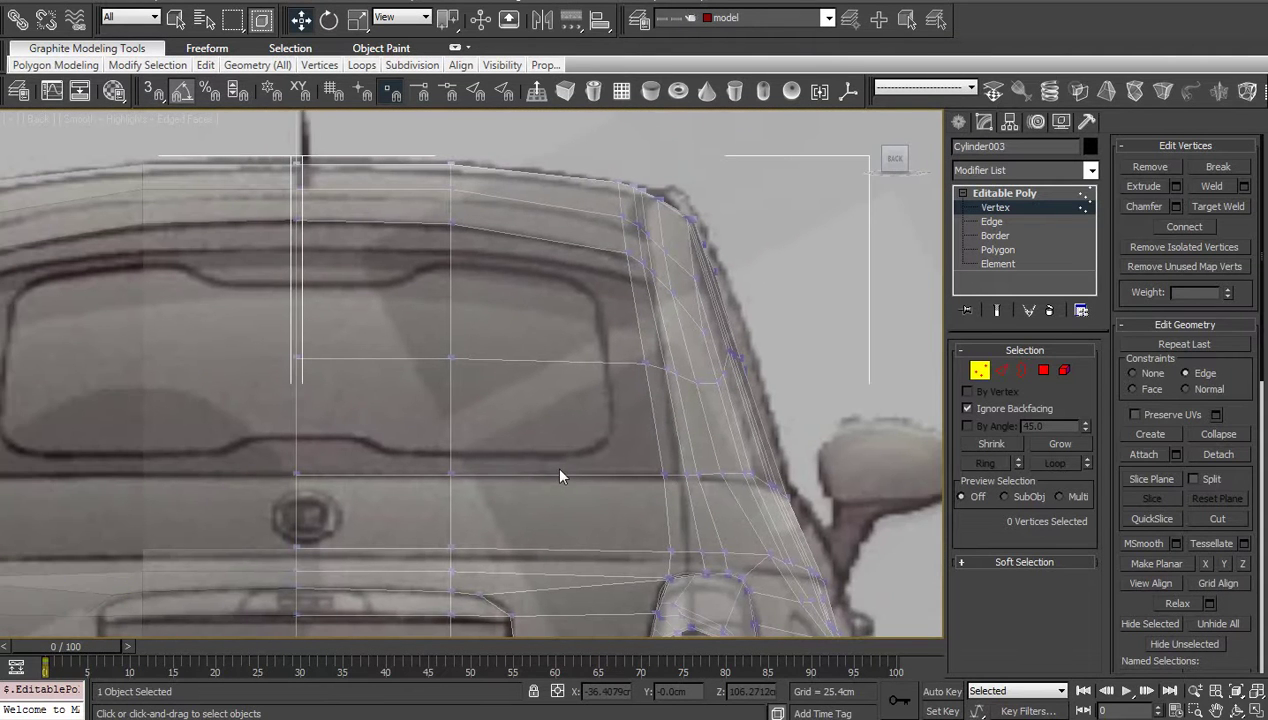
middle_click_drag(560, 470, 615, 477)
left_click(1000, 250)
left_click(462, 287)
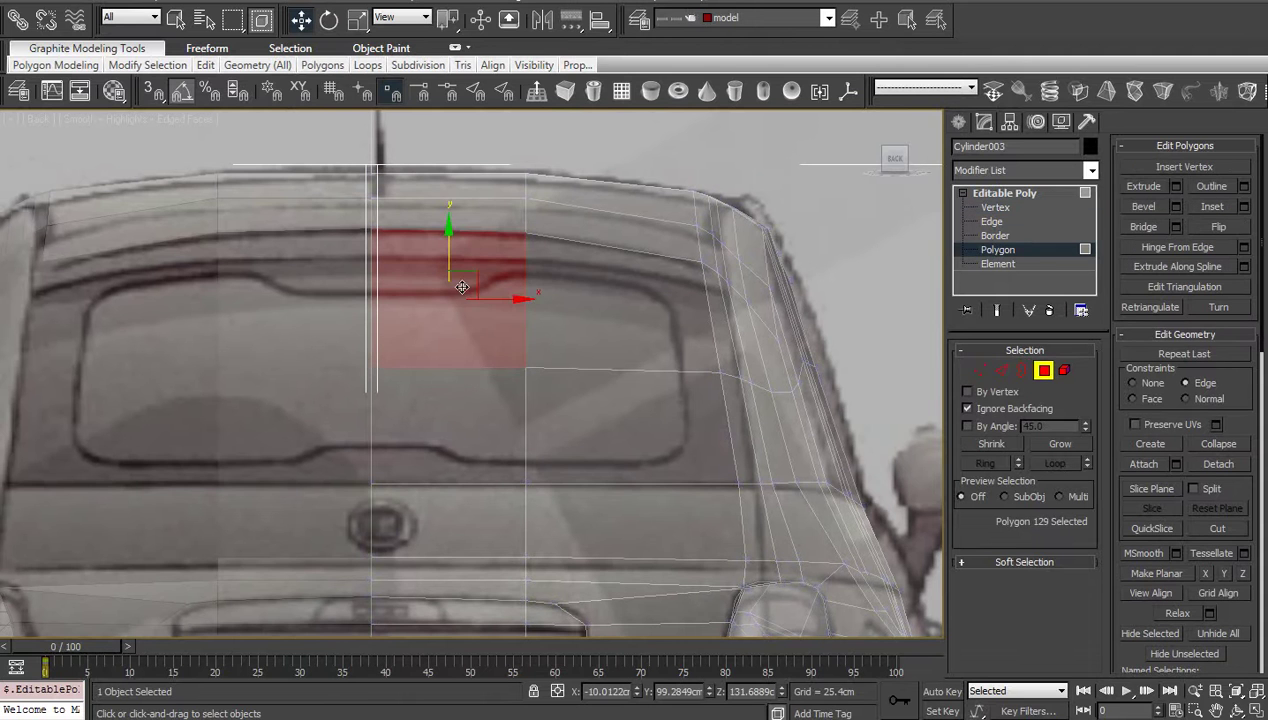
left_click(594, 319, "ctrl")
left_click(695, 415, "ctrl")
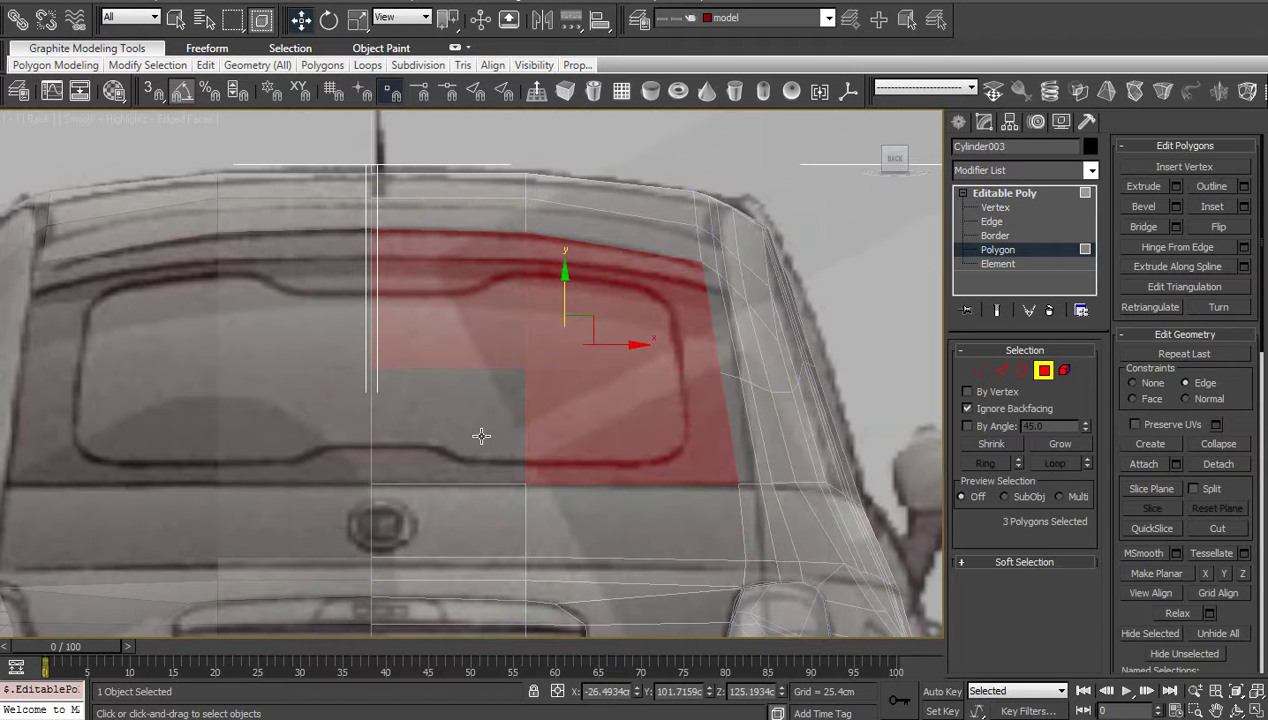
left_click(478, 432, "ctrl")
scroll(357, 436, "up", 5)
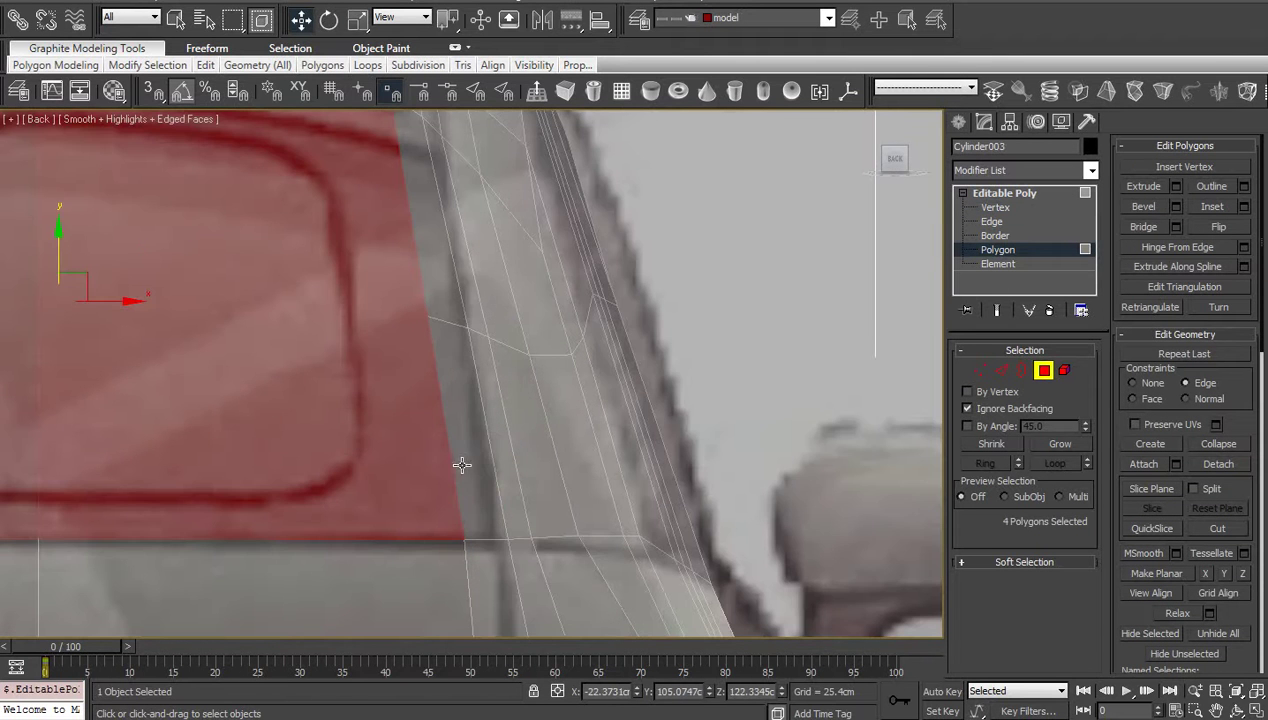
left_click(462, 465, "ctrl")
left_click(430, 278, "ctrl")
scroll(490, 305, "down", 5)
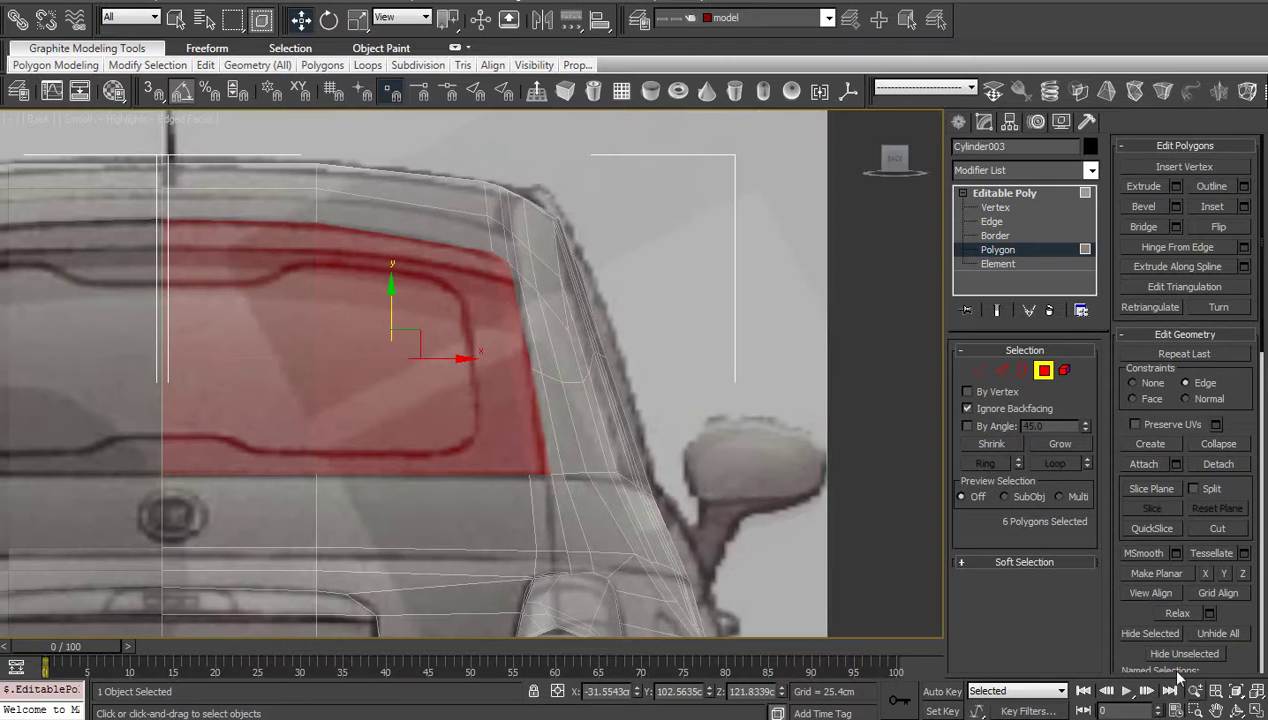
Step: With constraints set to None, move the lower corner vertex of the plate recess slightly toward the rear along Y
left_click(1237, 710)
left_click_drag(398, 374, 293, 392)
scroll(393, 407, "down", 4)
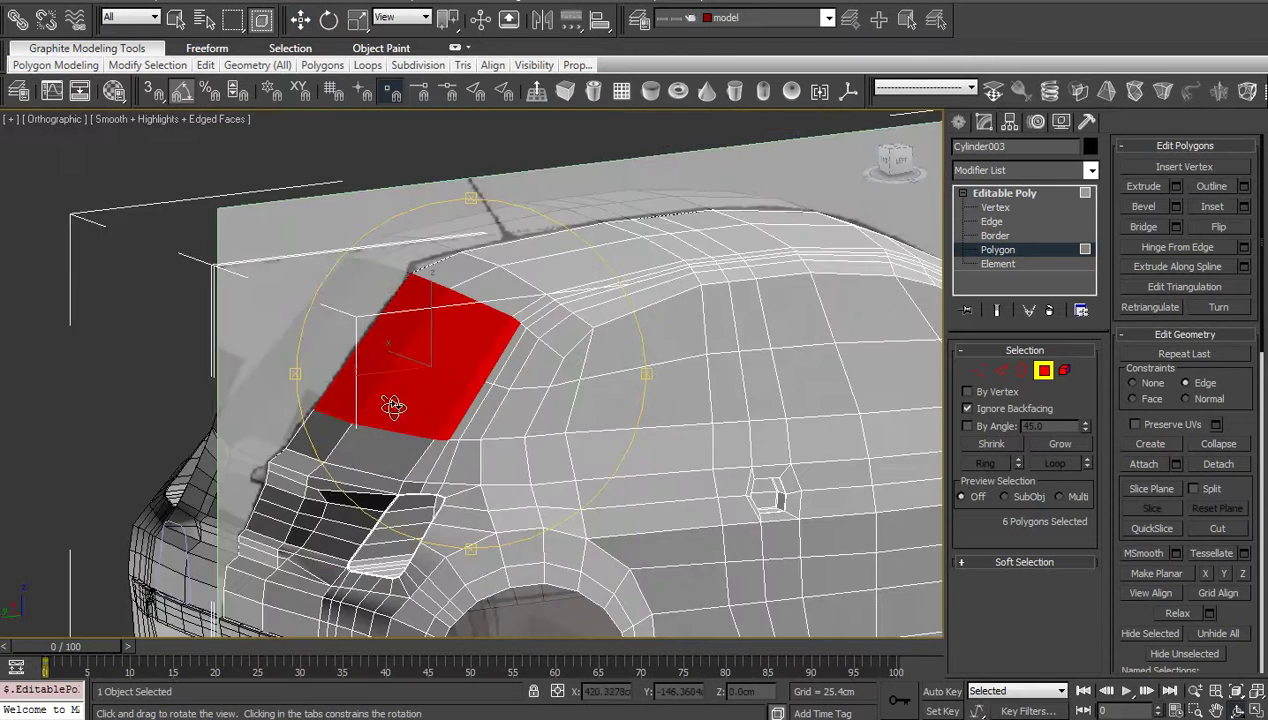
left_click_drag(393, 405, 527, 376)
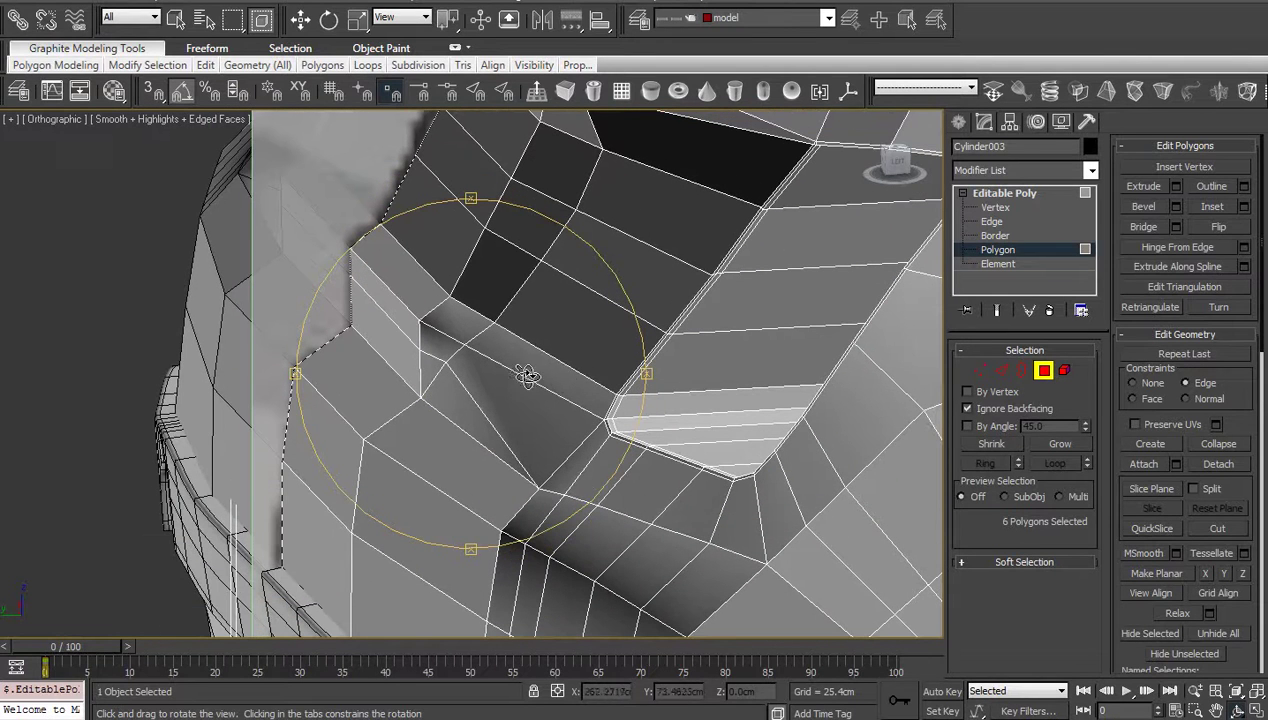
left_click(1012, 209)
middle_click_drag(571, 361, 628, 360)
scroll(625, 359, "up", 2)
middle_click_drag(546, 377, 564, 419)
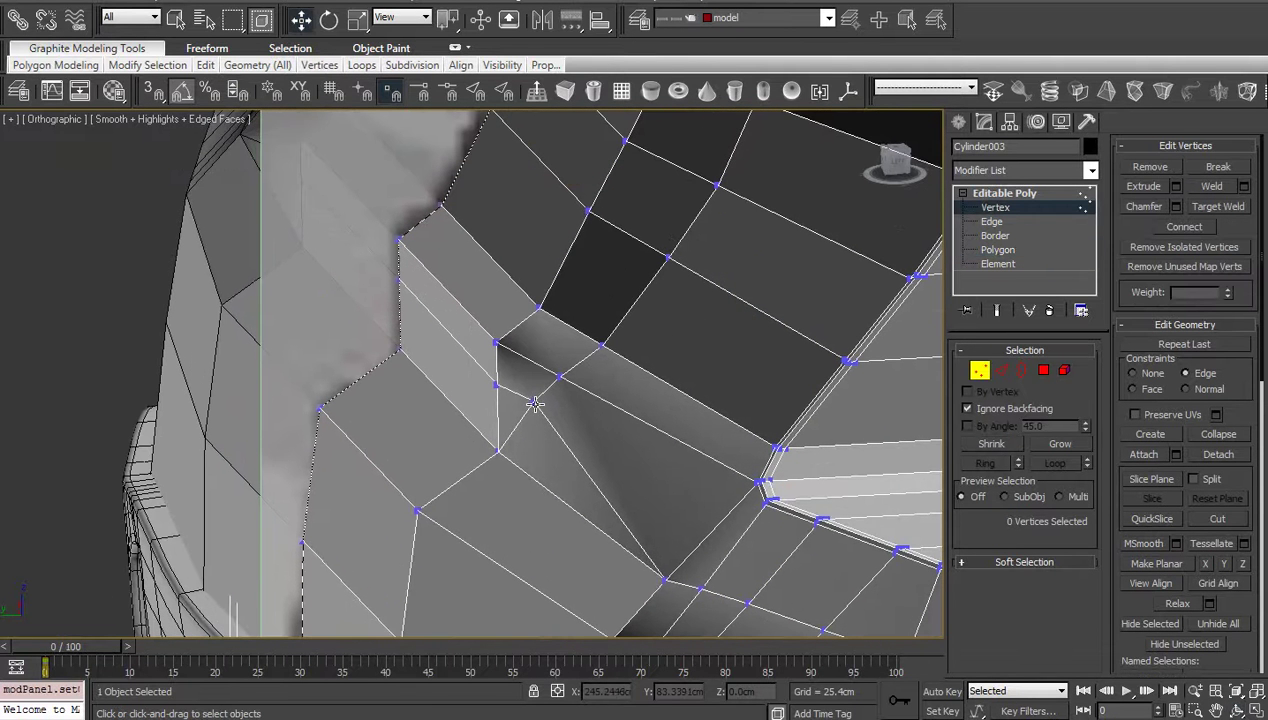
left_click(534, 402)
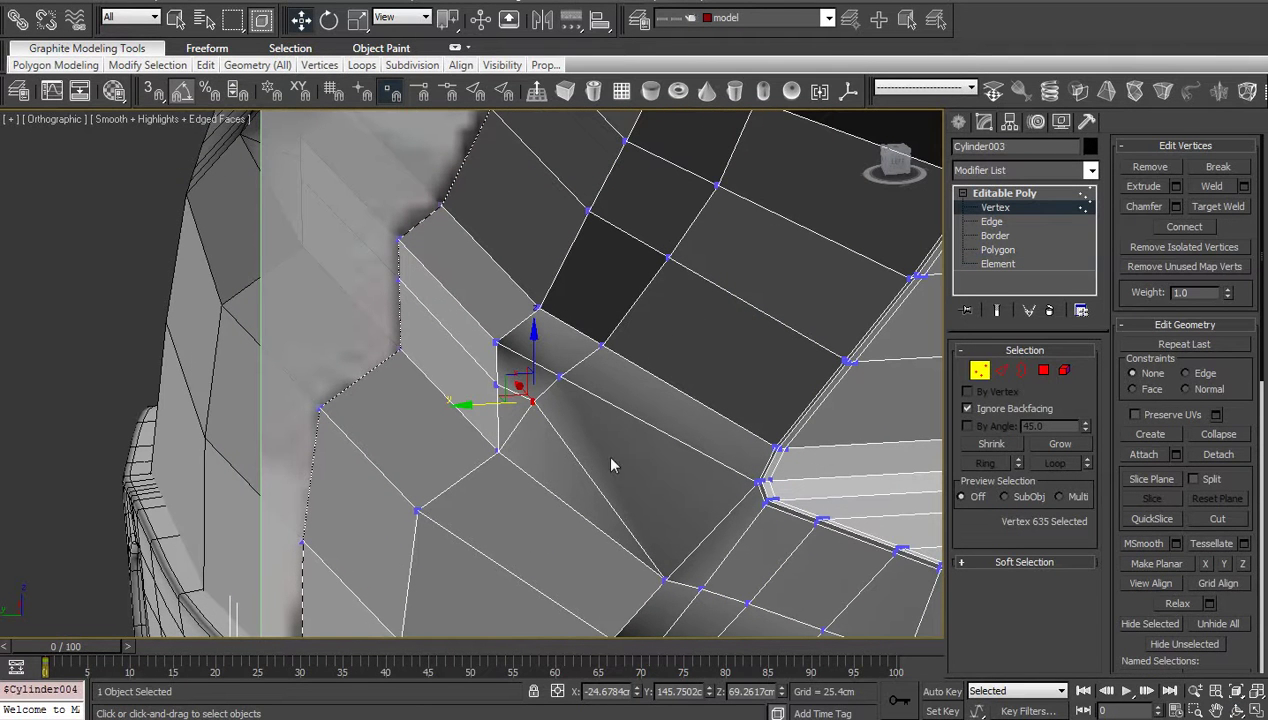
left_click_drag(482, 404, 468, 405)
Step: Move the vertex just above the recess's lower corner toward the rear along Y
scroll(530, 447, "up", 2)
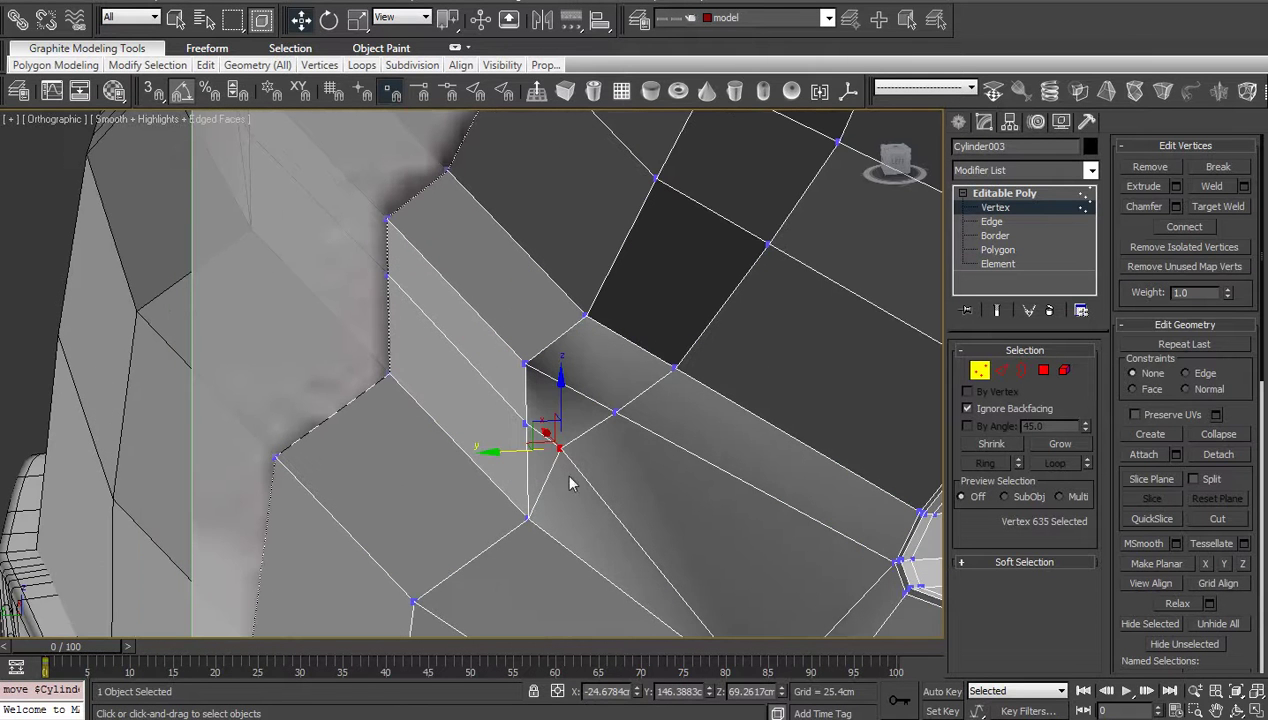
left_click(614, 414)
left_click_drag(564, 417, 537, 423)
scroll(560, 433, "up", 2)
middle_click_drag(571, 439, 565, 388)
scroll(597, 481, "down", 3)
scroll(577, 368, "down", 1)
Step: In the Left view, move the inner vertex at the top of the recess outline toward the front of the car and slightly up
key("l")
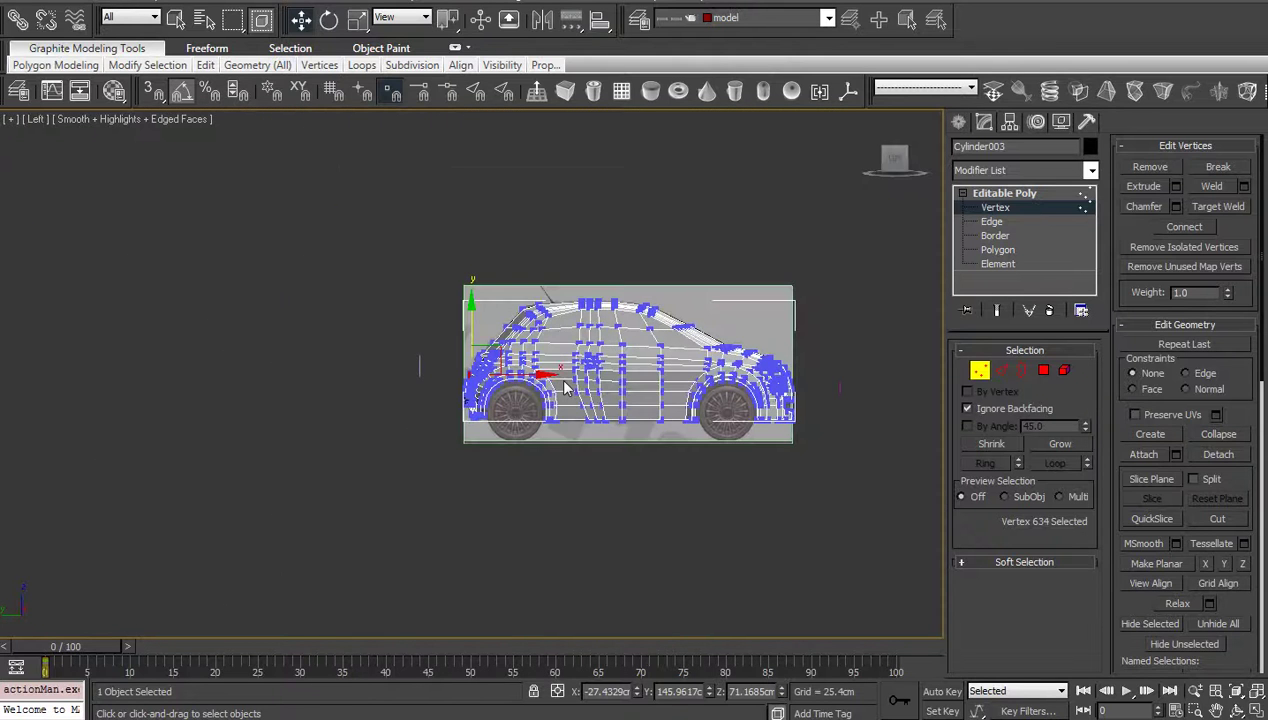
scroll(557, 392, "up", 10)
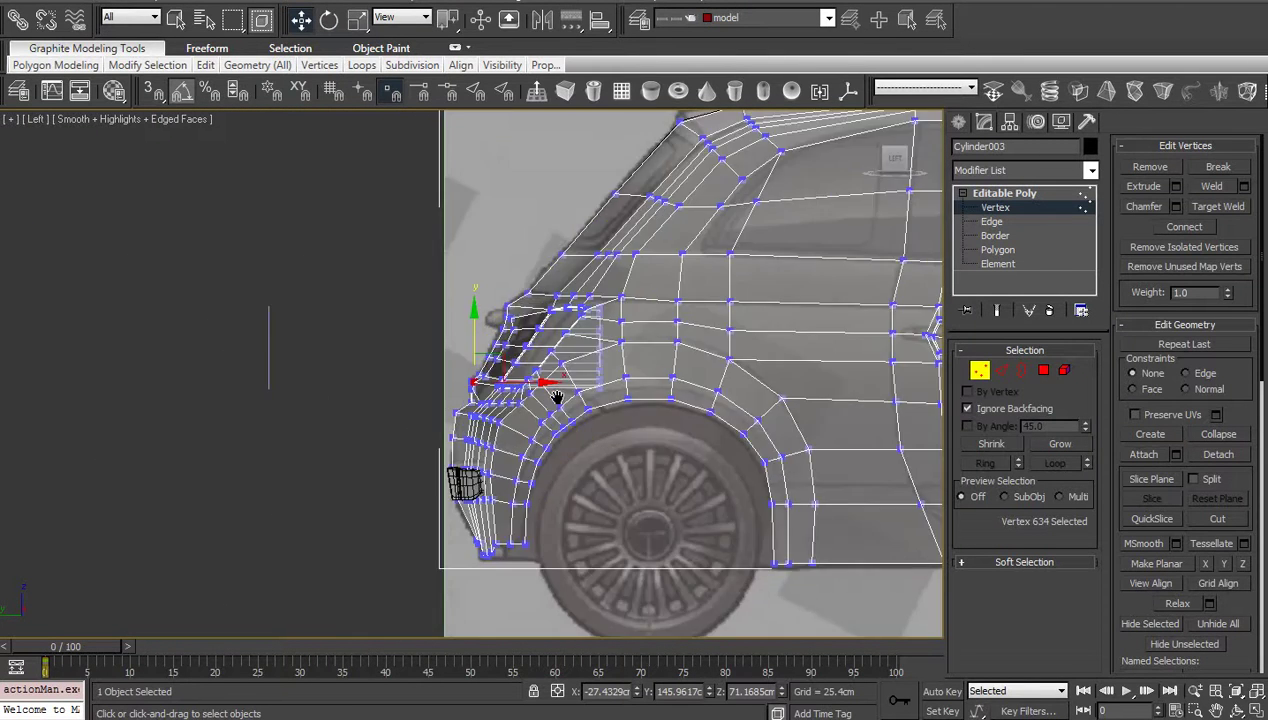
middle_click_drag(603, 482, 466, 575)
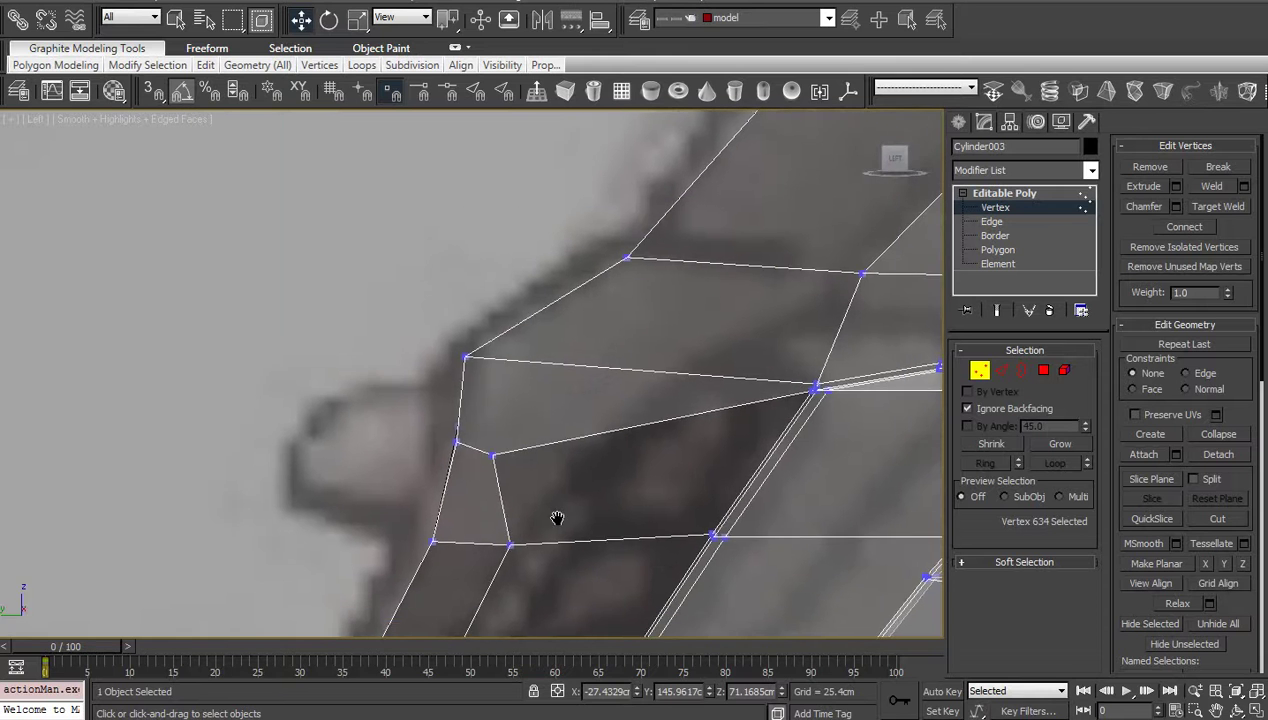
left_click(488, 453)
left_click_drag(515, 436, 590, 422)
scroll(592, 427, "down", 4)
middle_click_drag(592, 480, 563, 476)
scroll(582, 392, "up", 3)
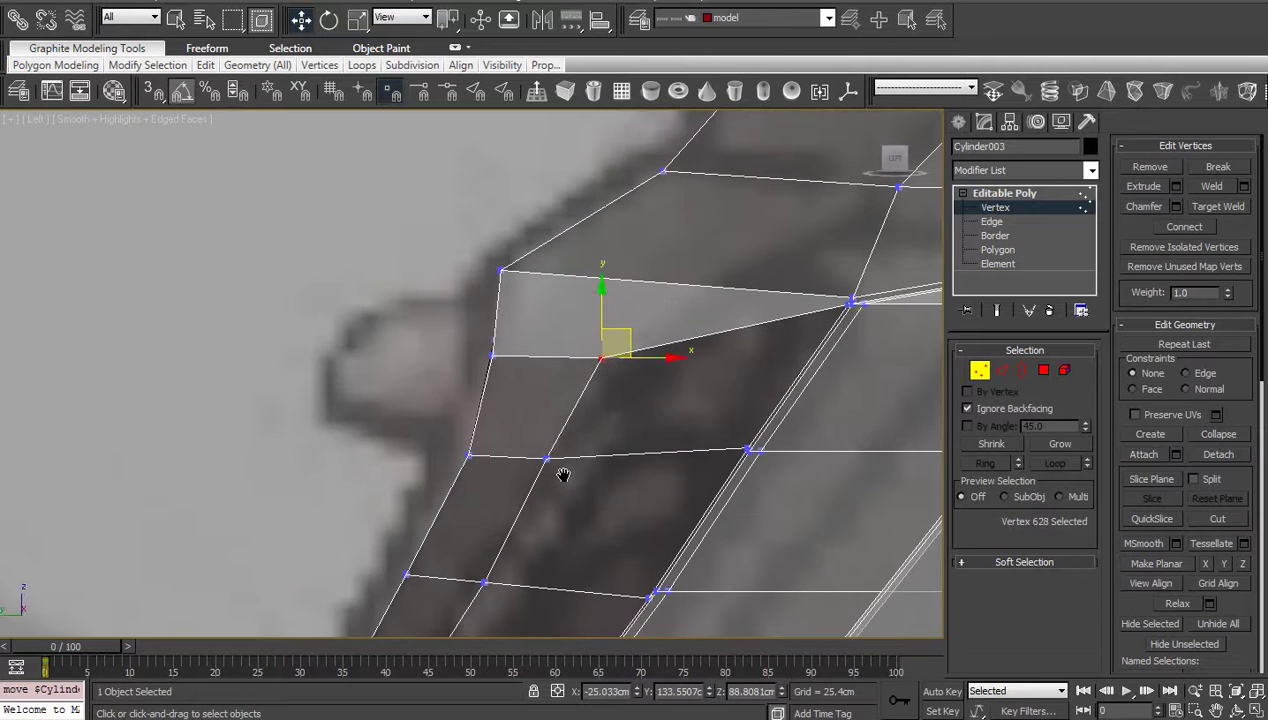
left_click(621, 373)
Step: In the Back view, move the two vertices halfway down the recess, on the centre line and the adjacent vertical edge, down about 0.64 cm
scroll(621, 368, "down", 5)
middle_click_drag(621, 366, 605, 418)
scroll(624, 367, "up", 2)
scroll(630, 400, "down", 2)
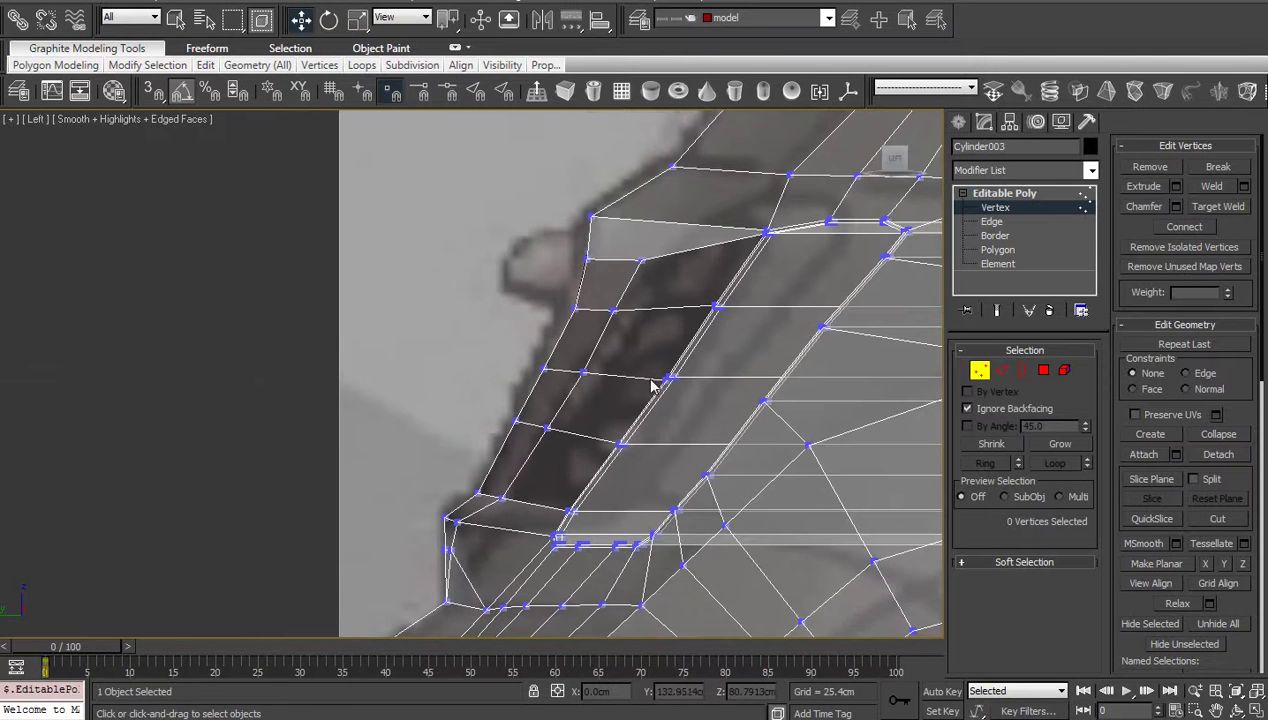
key("k")
scroll(635, 406, "down", 5)
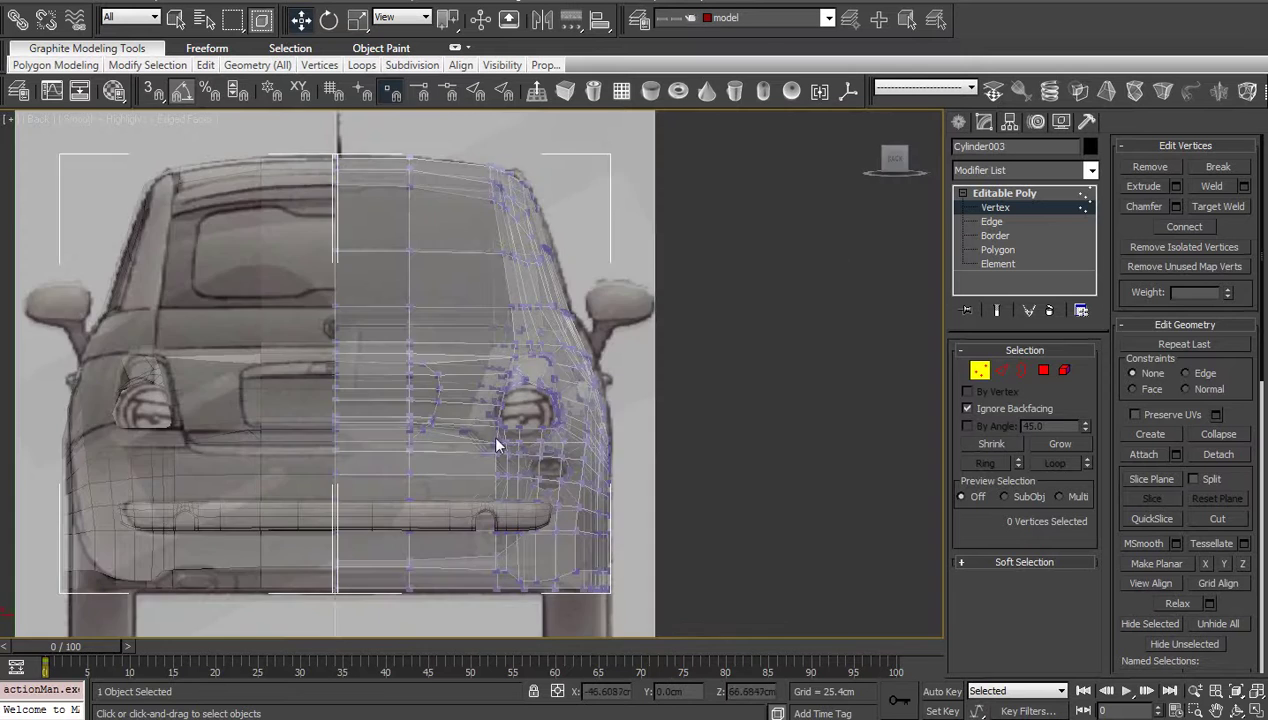
scroll(480, 435, "up", 5)
middle_click_drag(466, 441, 677, 370)
middle_click_drag(587, 388, 653, 400)
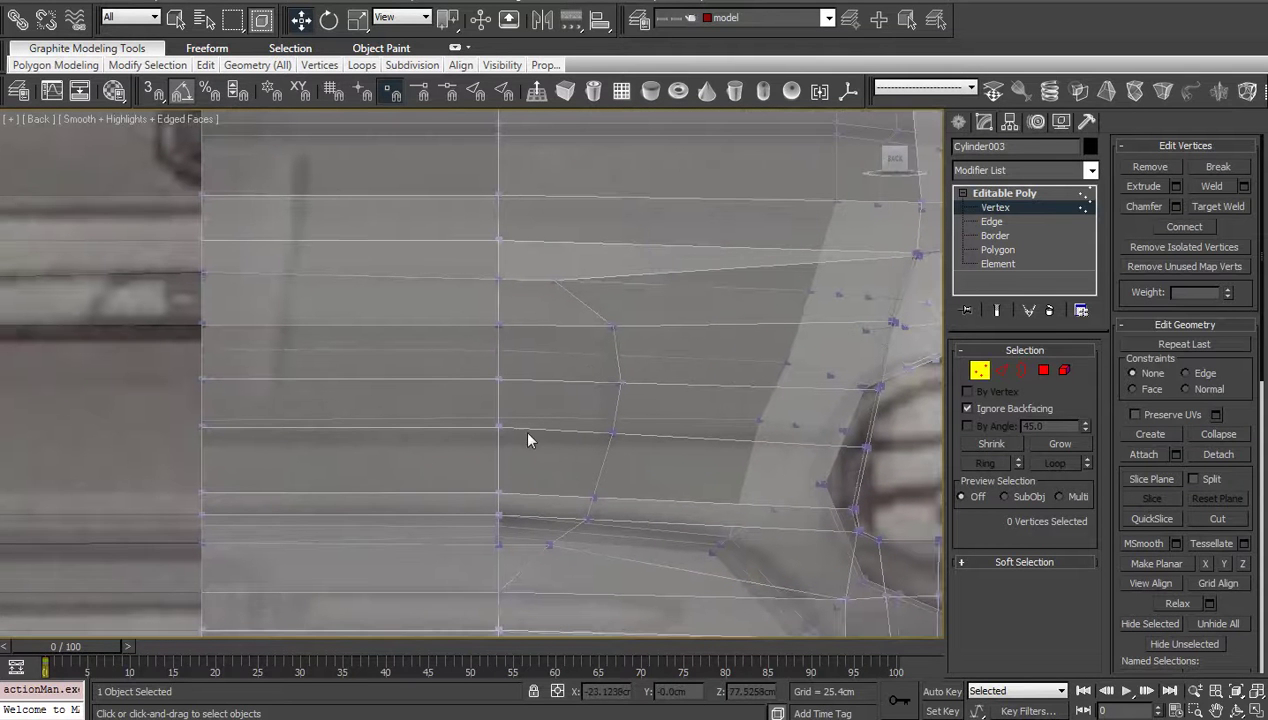
left_click(498, 427)
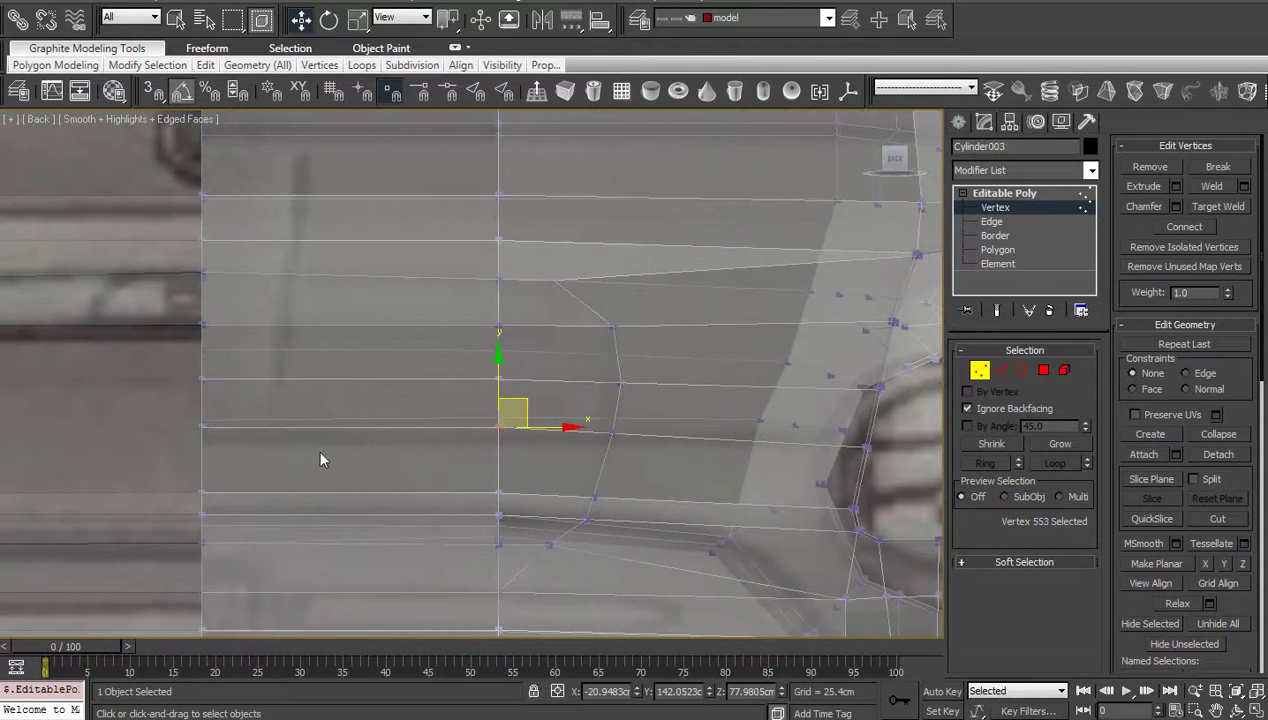
left_click(206, 429, "ctrl")
left_click_drag(349, 377, 350, 386)
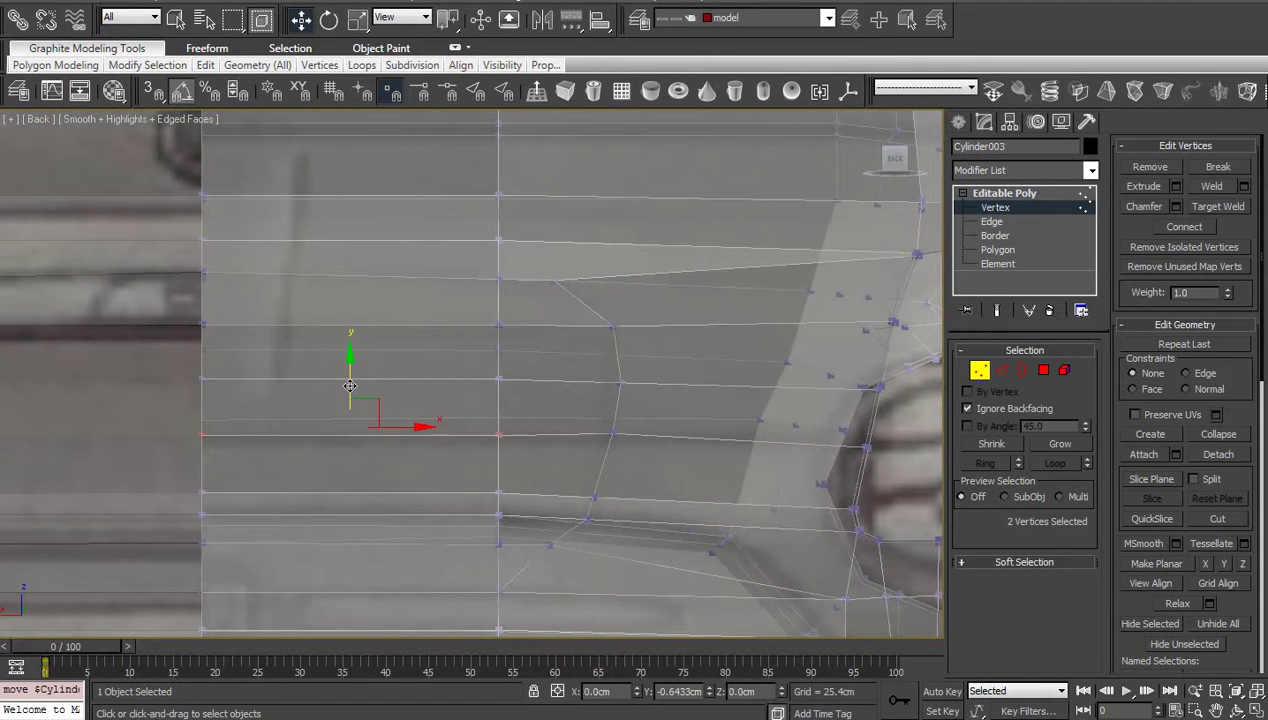
scroll(350, 386, "down", 2)
left_click(1233, 708)
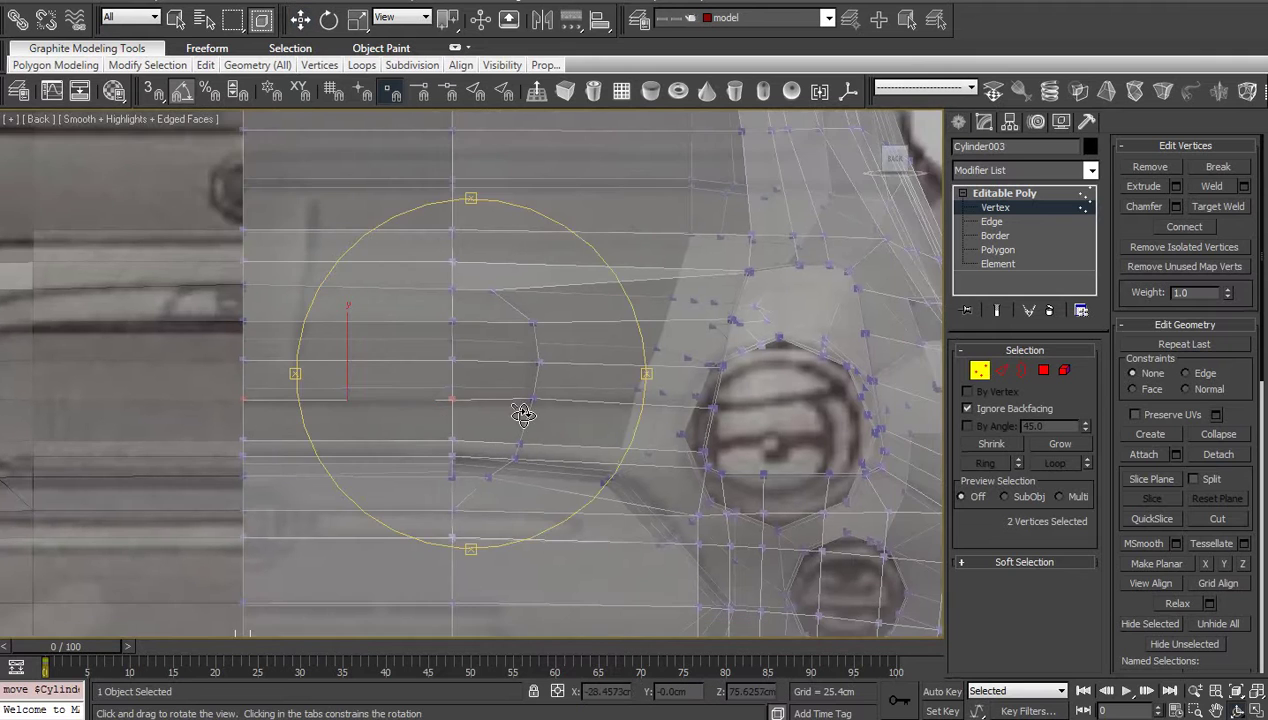
Step: Move the four inner vertices running down the side of the plate recess about 0.81 cm toward the rear along Y
left_click_drag(524, 416, 501, 433)
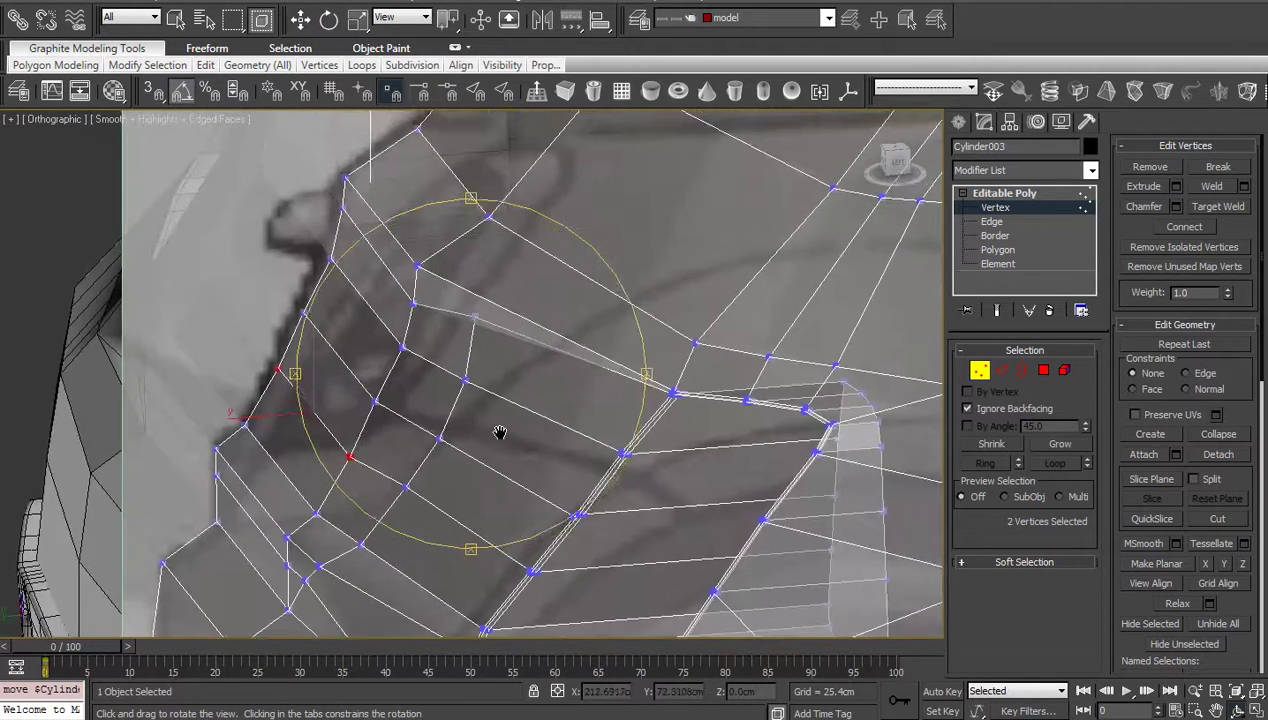
scroll(501, 433, "up", 2)
right_click(501, 432)
left_click(508, 290)
left_click_drag(504, 276, 455, 340)
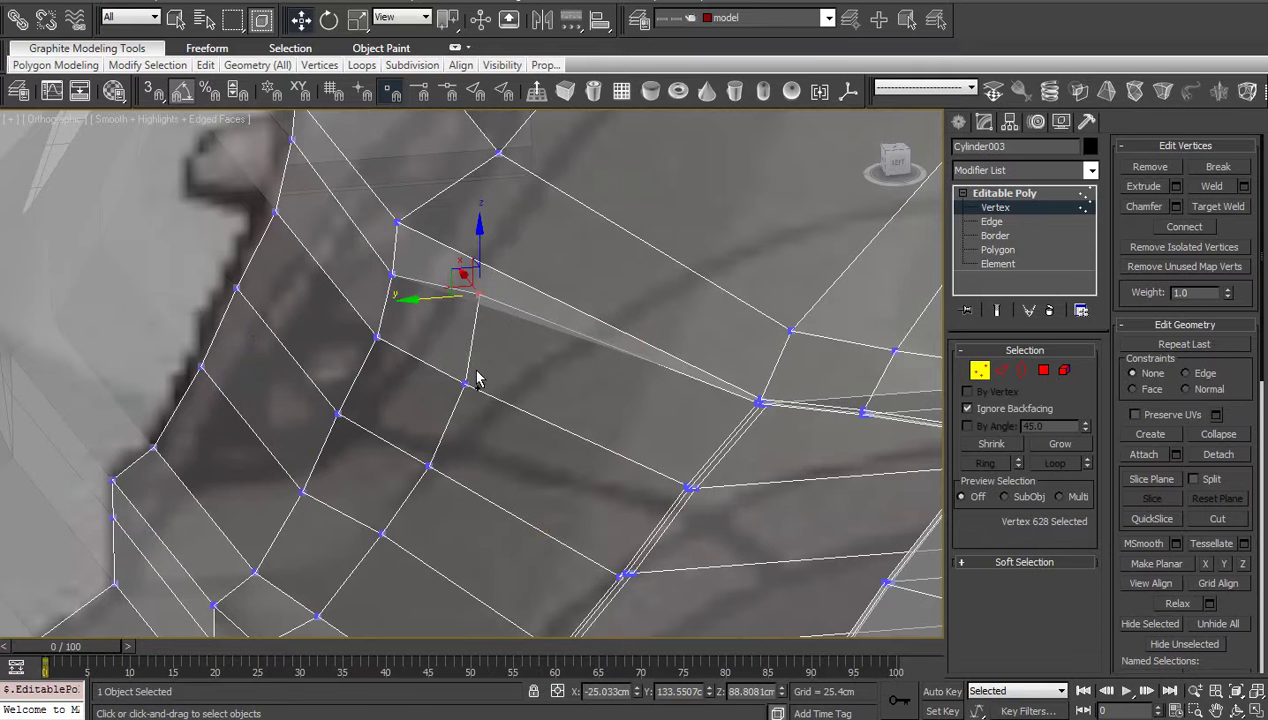
left_click(465, 383, "ctrl")
left_click(428, 466, "ctrl")
left_click(383, 533, "ctrl")
middle_click_drag(378, 546, 432, 516)
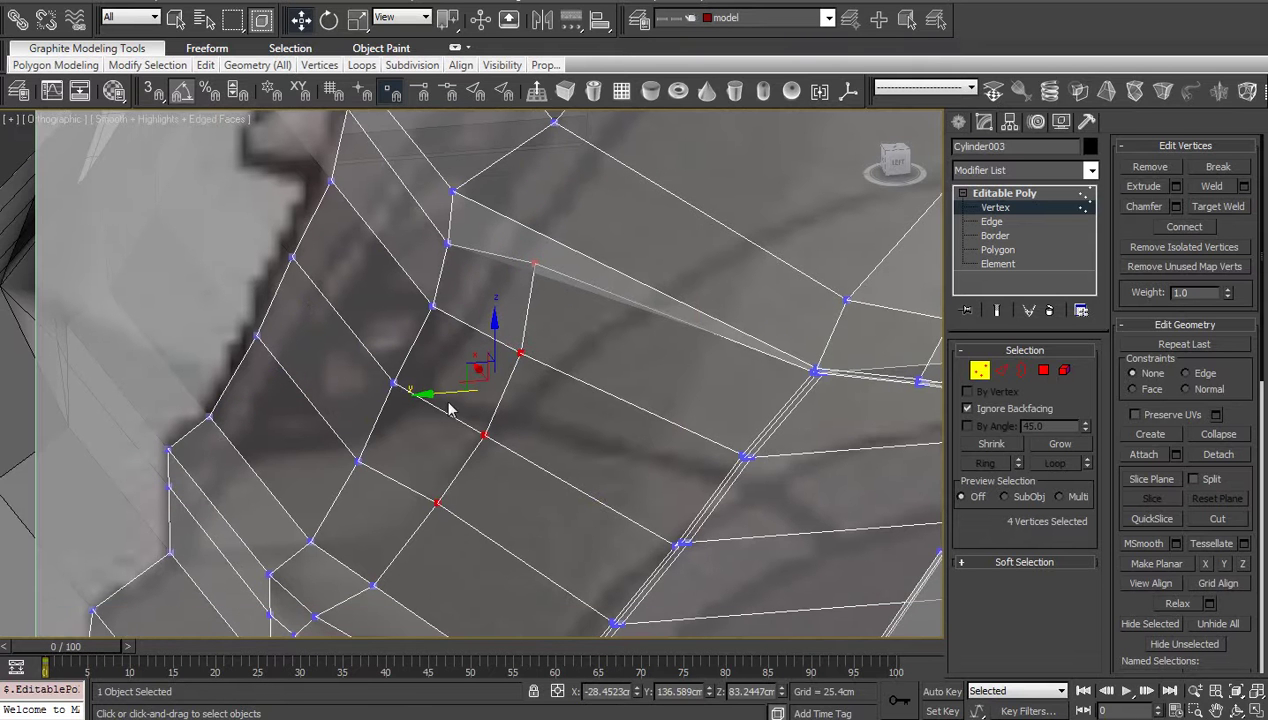
left_click_drag(447, 400, 432, 403)
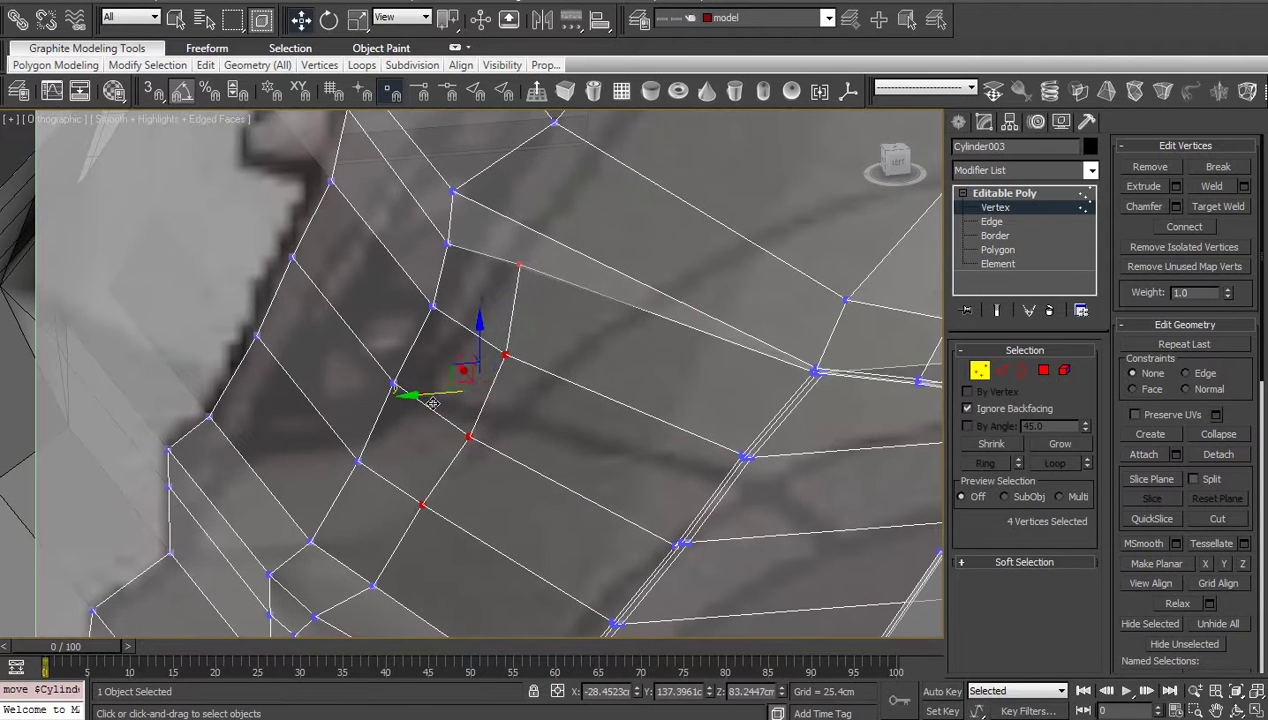
Step: Connect the two long edges of the panel directly above the plate recess with one segment
scroll(472, 406, "down", 2)
middle_click_drag(477, 407, 454, 502)
middle_click_drag(531, 442, 523, 475)
scroll(525, 476, "up", 1)
key("2")
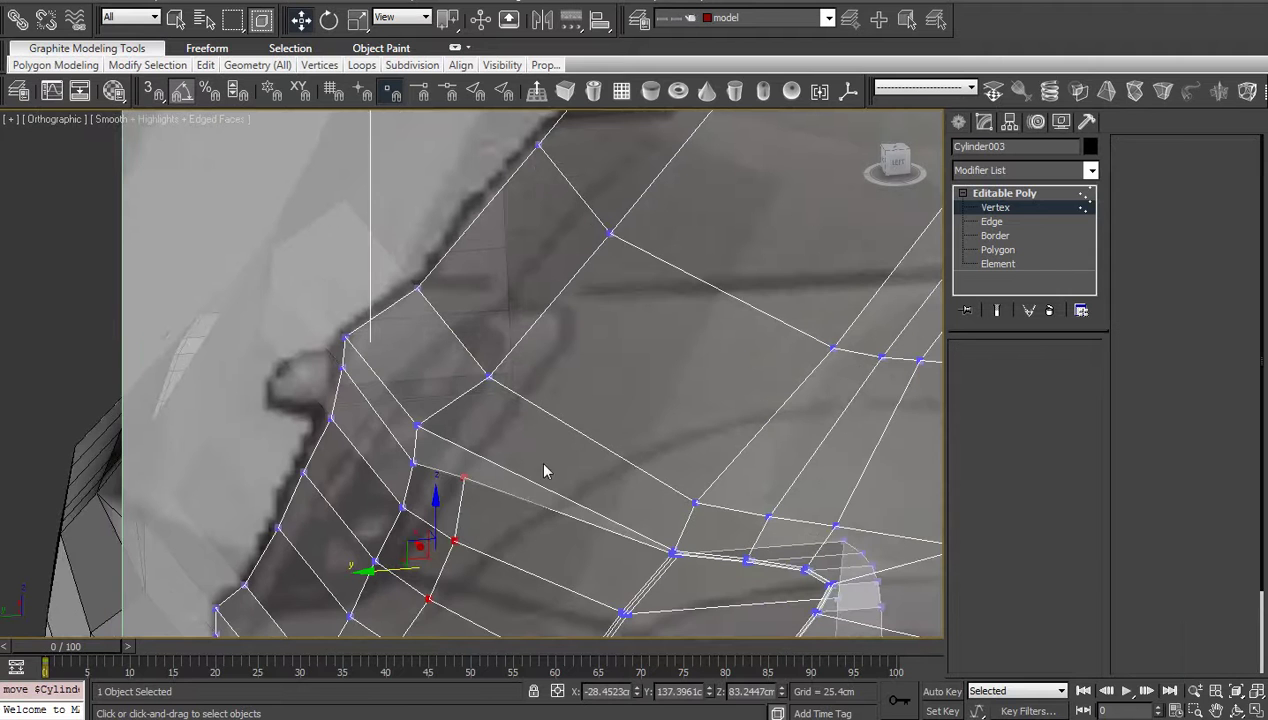
left_click(558, 418)
left_click(507, 469, "ctrl")
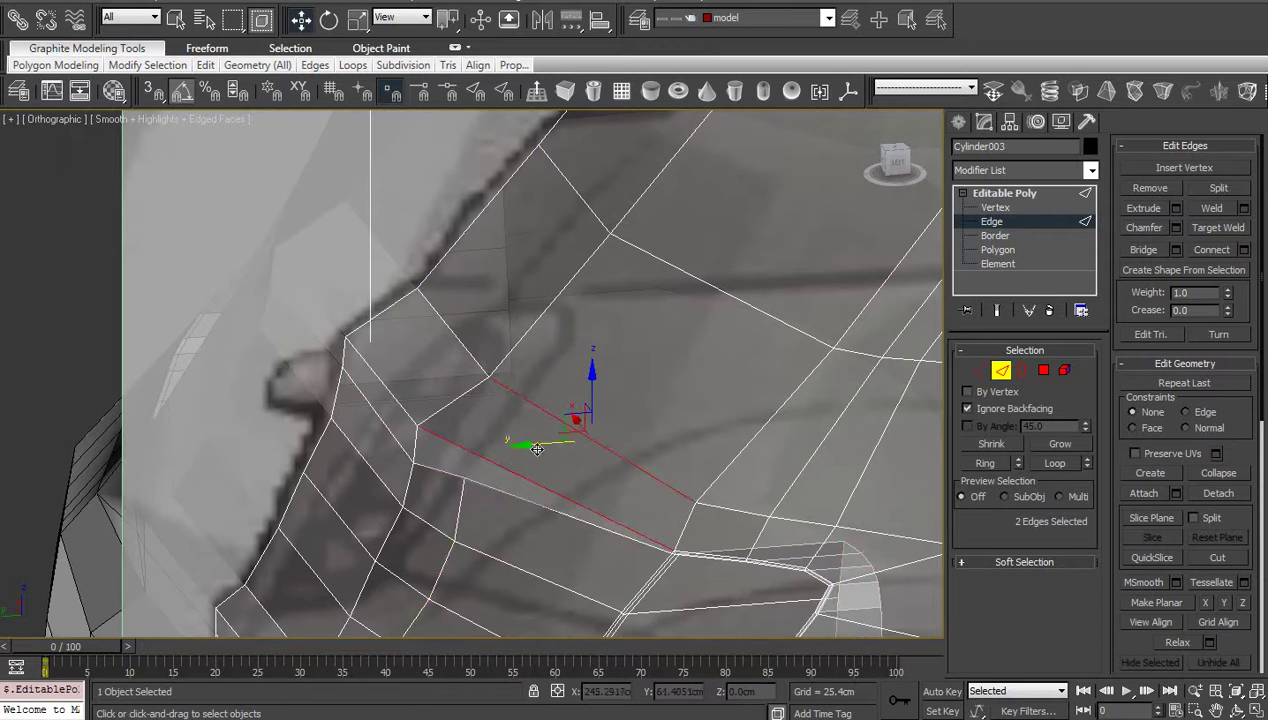
right_click(419, 472)
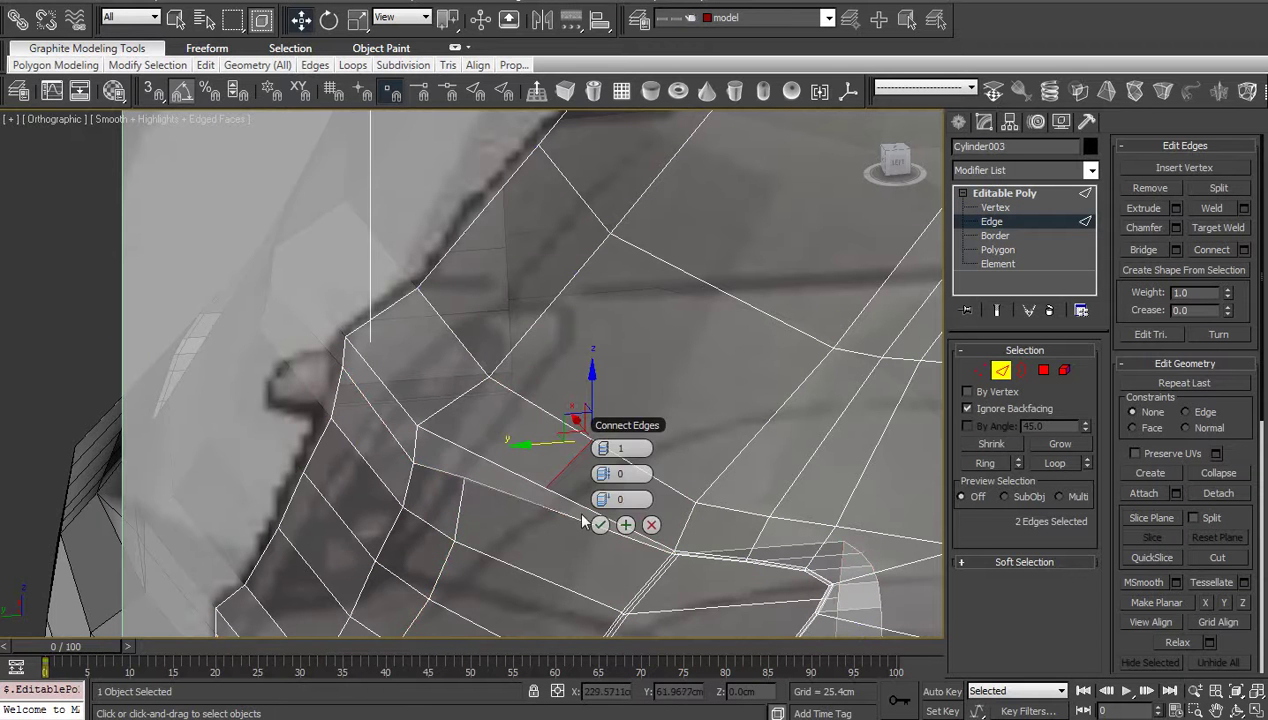
left_click(592, 520)
scroll(582, 519, "up", 2)
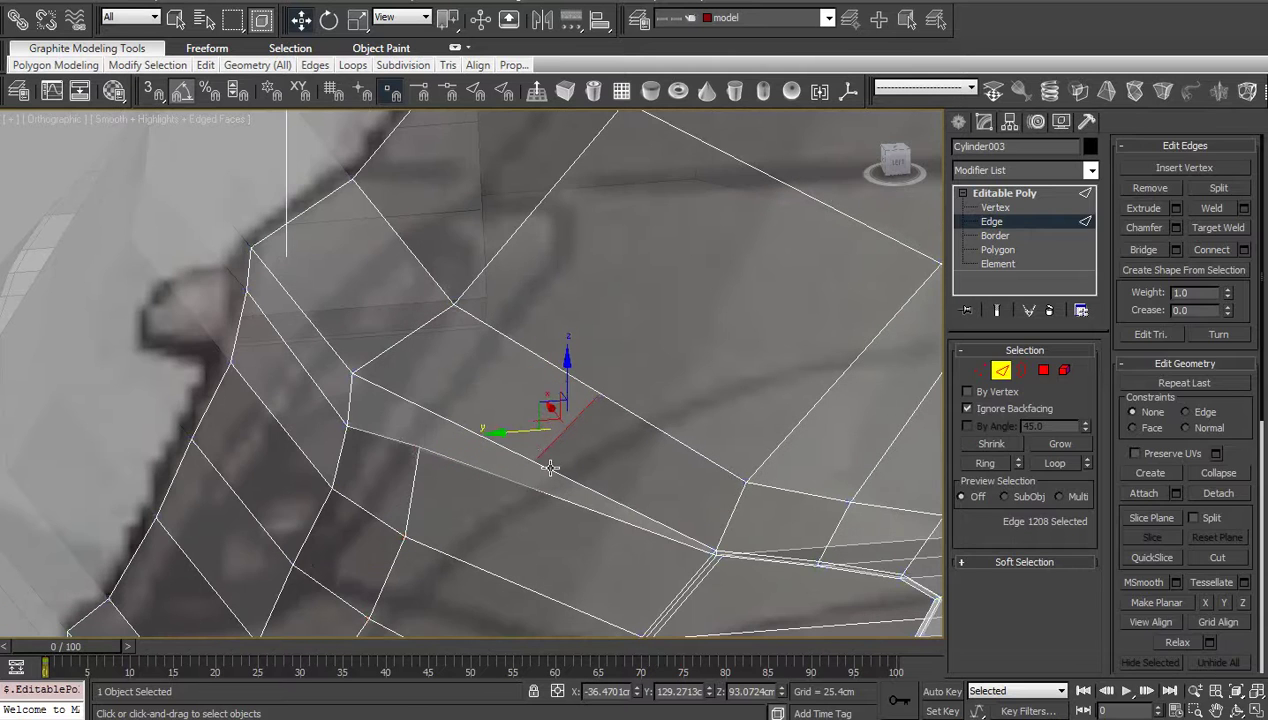
Step: Connect the recess's upper inner vertex to the lower end vertex of the new edge above it
key("1")
left_click(419, 447)
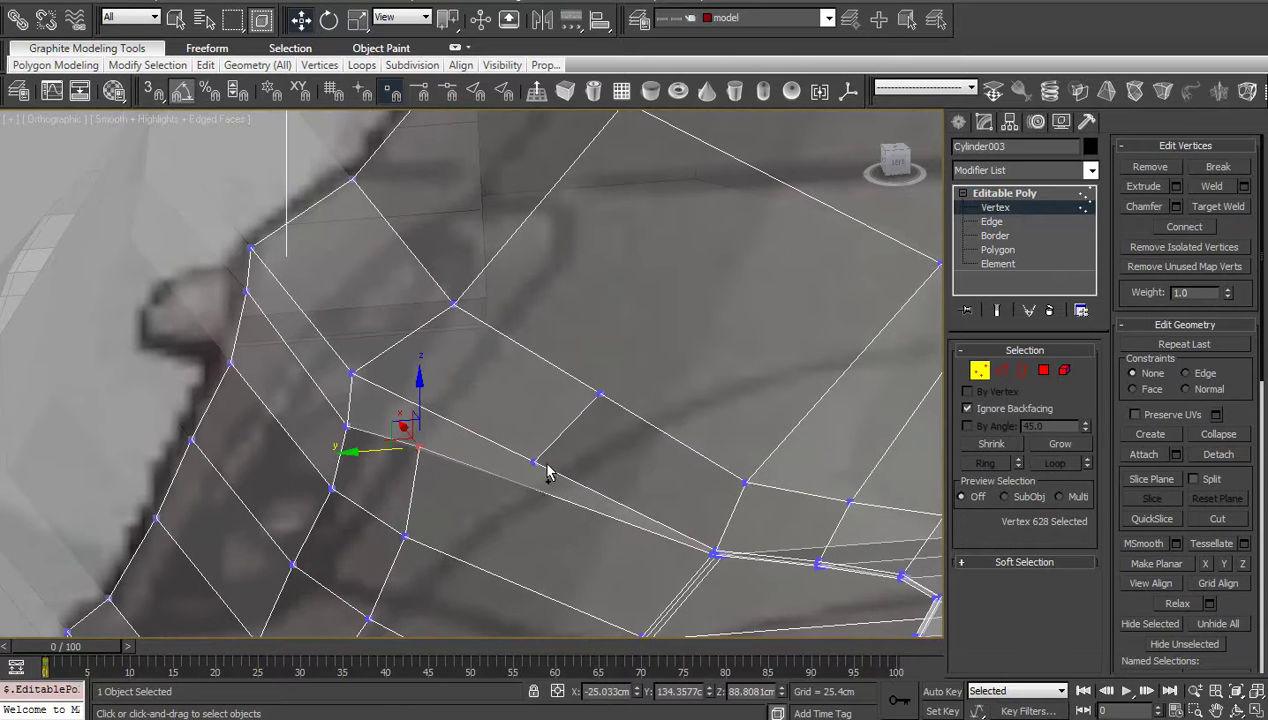
left_click(534, 462, "ctrl")
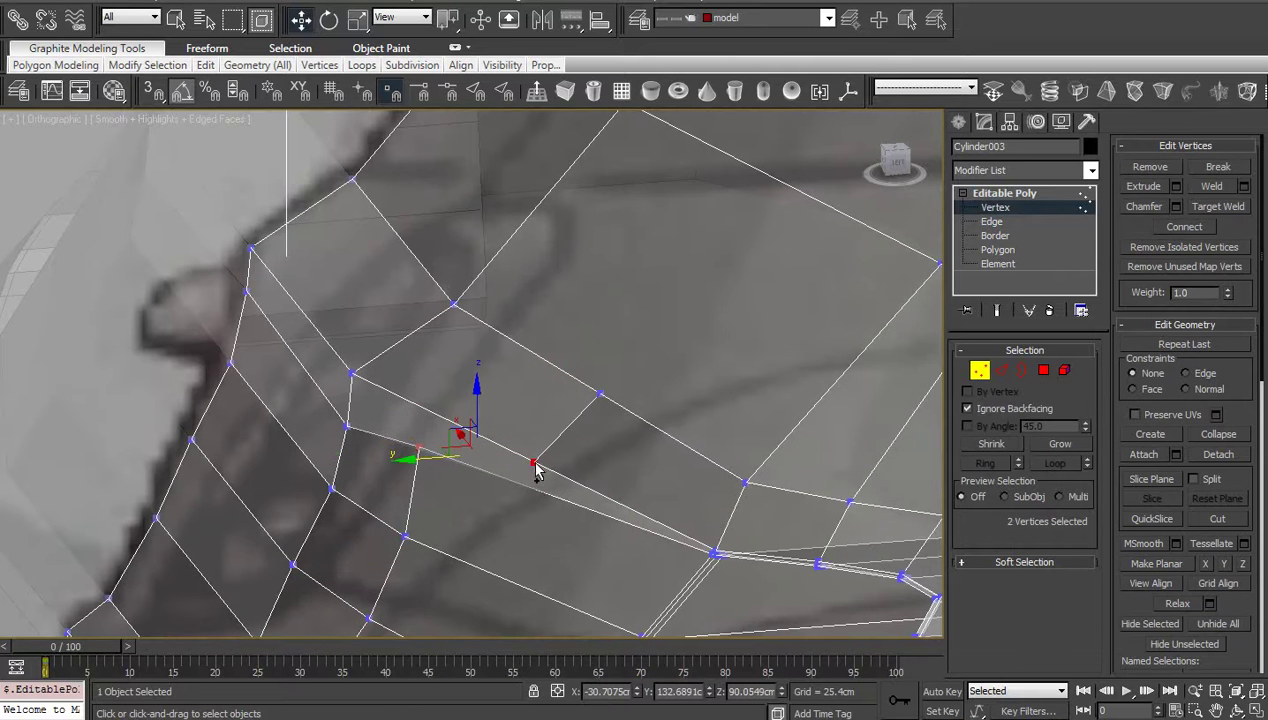
left_click(607, 463)
middle_click_drag(607, 463, 583, 447)
left_click_drag(384, 400, 503, 470)
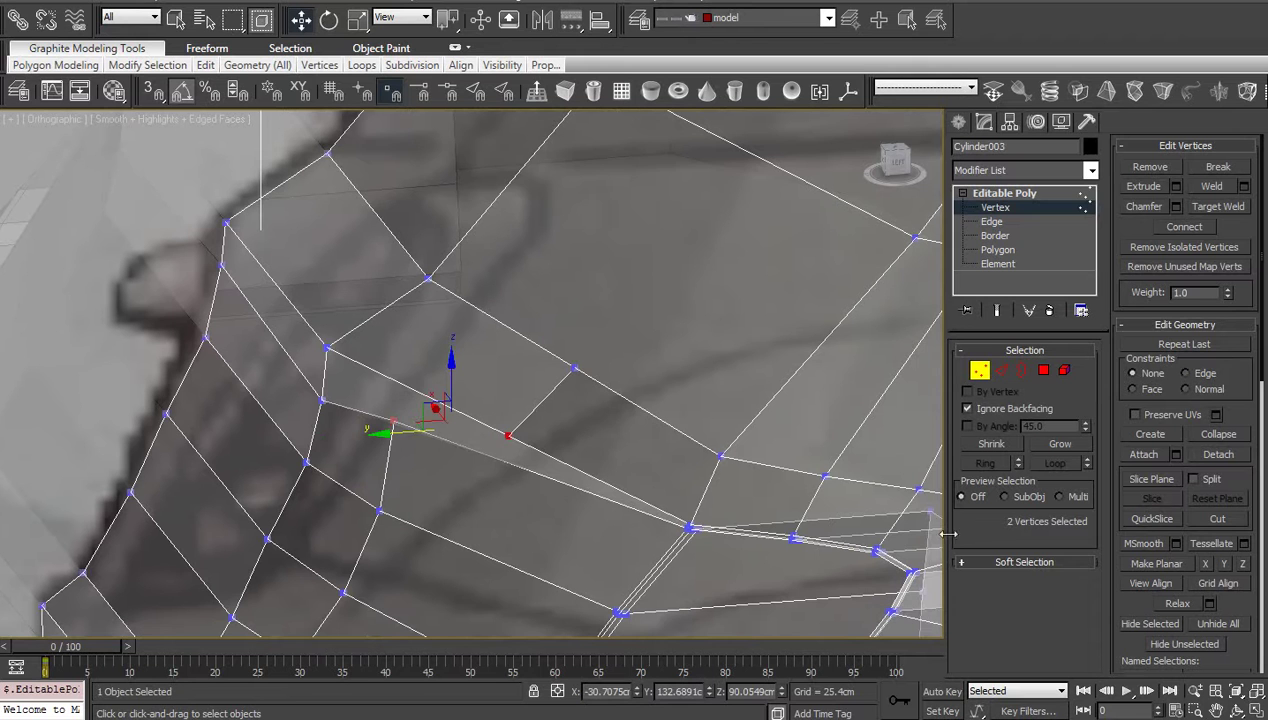
left_click(1182, 231)
Step: In the Left view, move the inner recess vertex one row above the lower corner down about 0.27 cm
scroll(541, 484, "down", 2)
scroll(541, 484, "up", 2)
middle_click_drag(541, 484, 637, 316)
scroll(600, 362, "down", 4)
key("l")
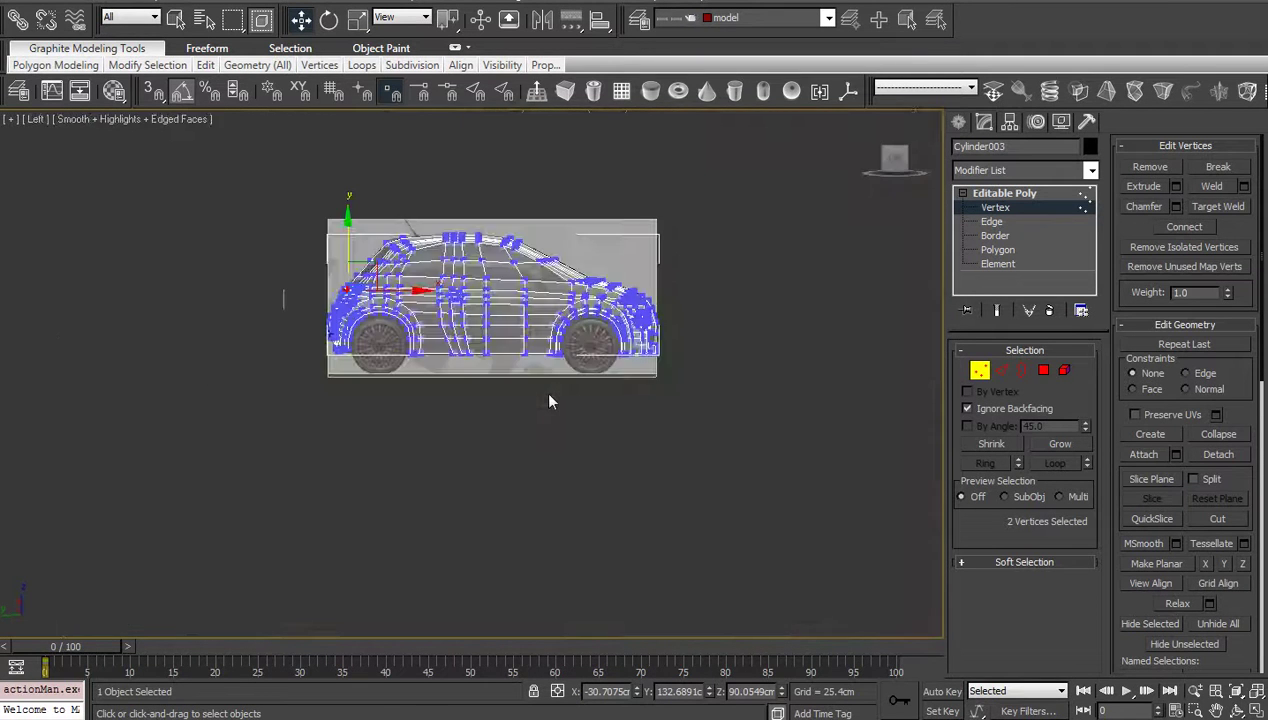
key("z")
scroll(522, 436, "down", 8)
left_click(532, 455)
middle_click_drag(532, 462, 609, 380)
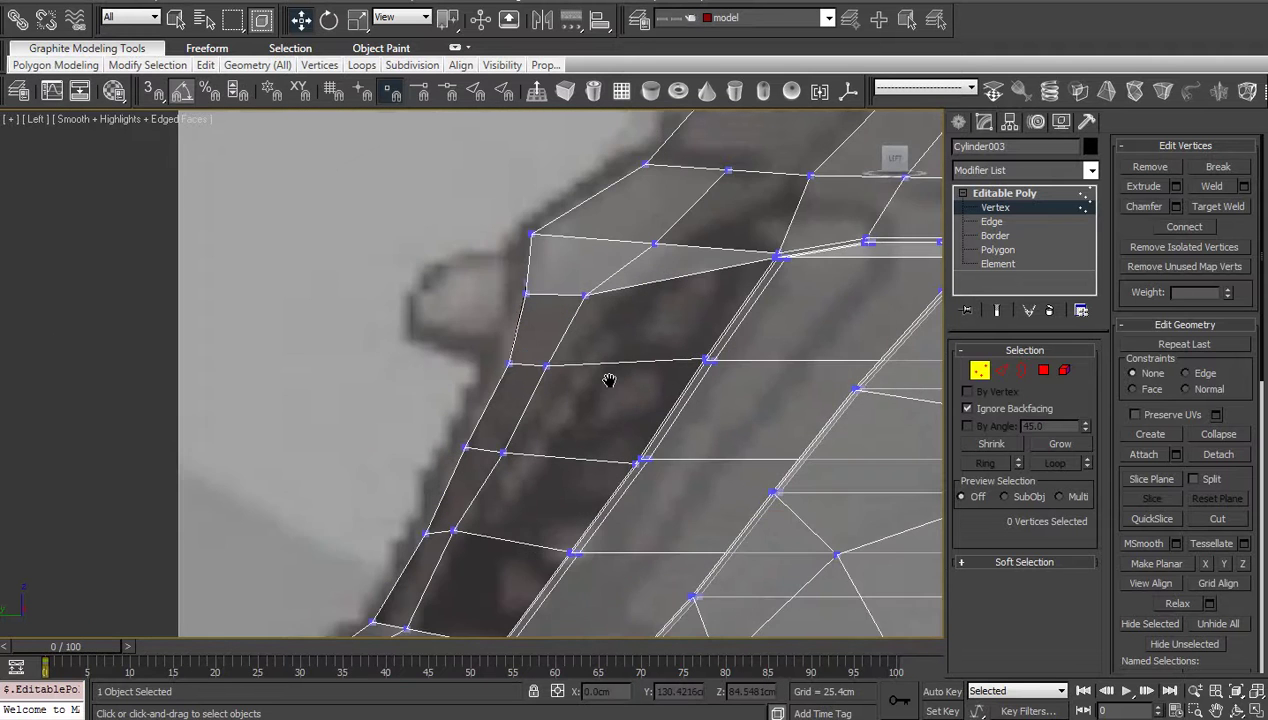
scroll(600, 399, "up", 3)
middle_click_drag(523, 508, 579, 408)
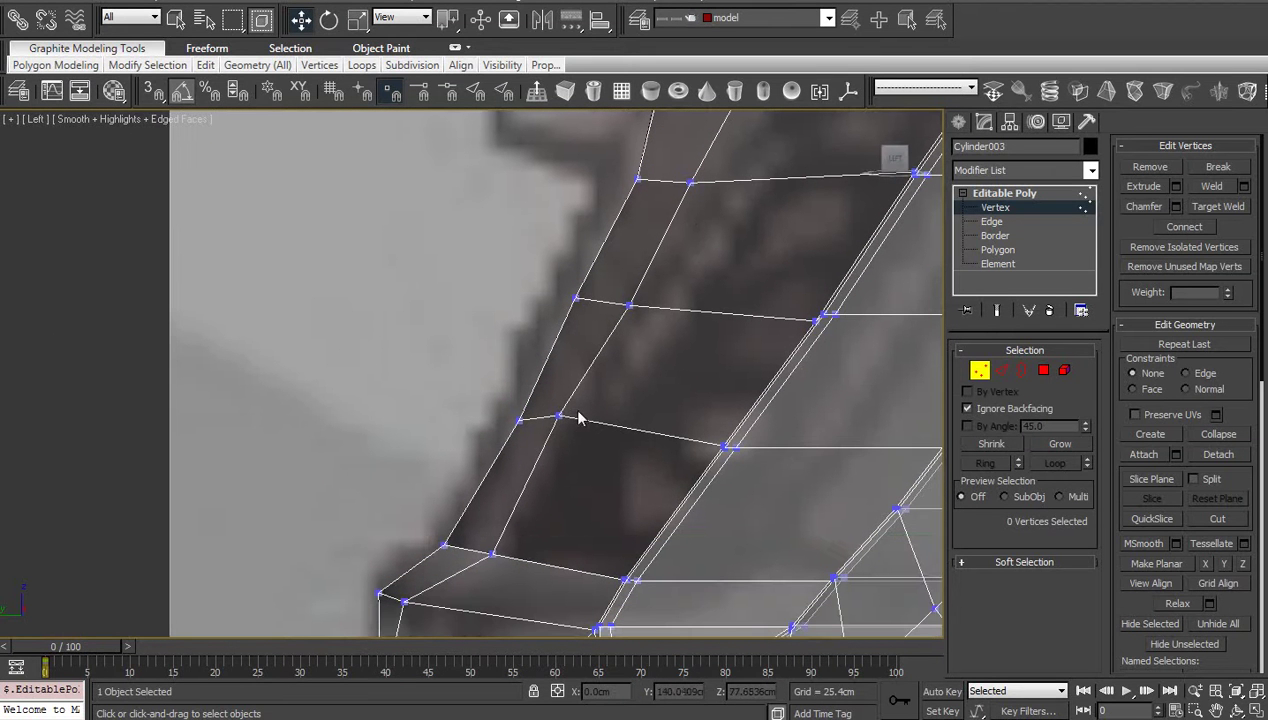
left_click(559, 416)
left_click_drag(559, 367, 559, 376)
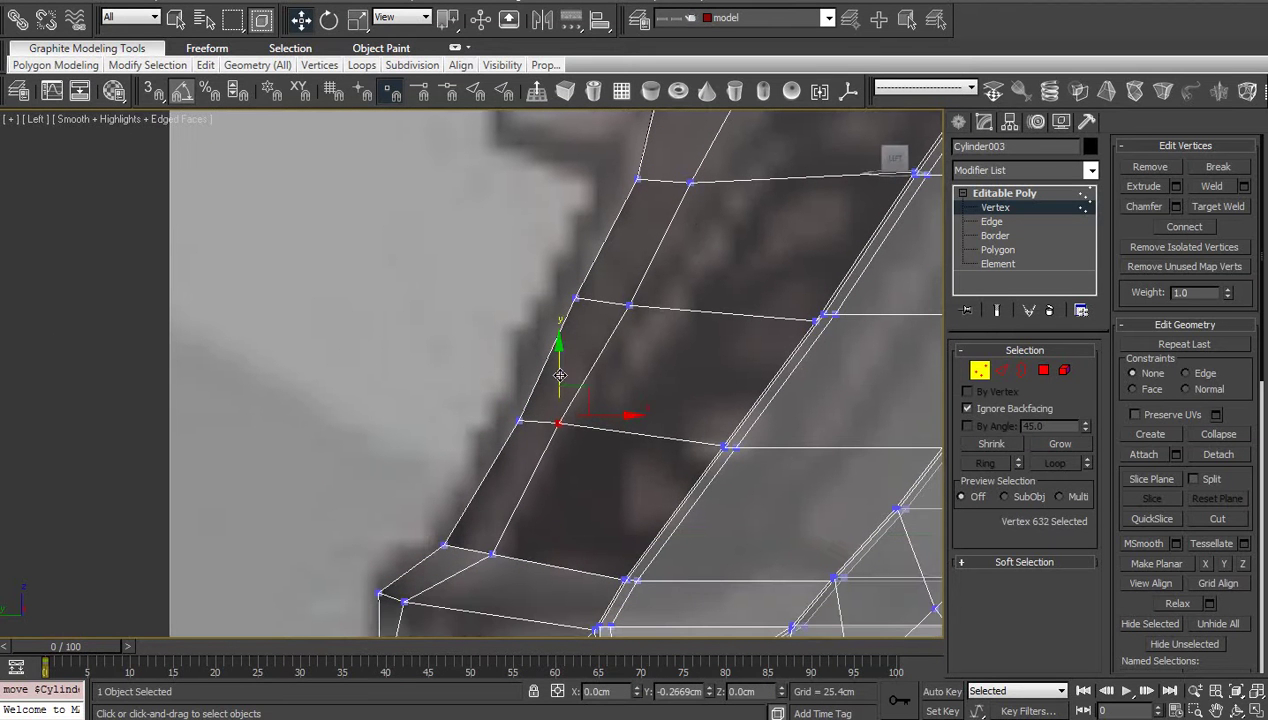
Step: Move the next inner recess vertex above it about 0.09 cm toward the rear and 0.18 cm up
left_click(702, 345)
middle_click_drag(702, 345, 637, 461)
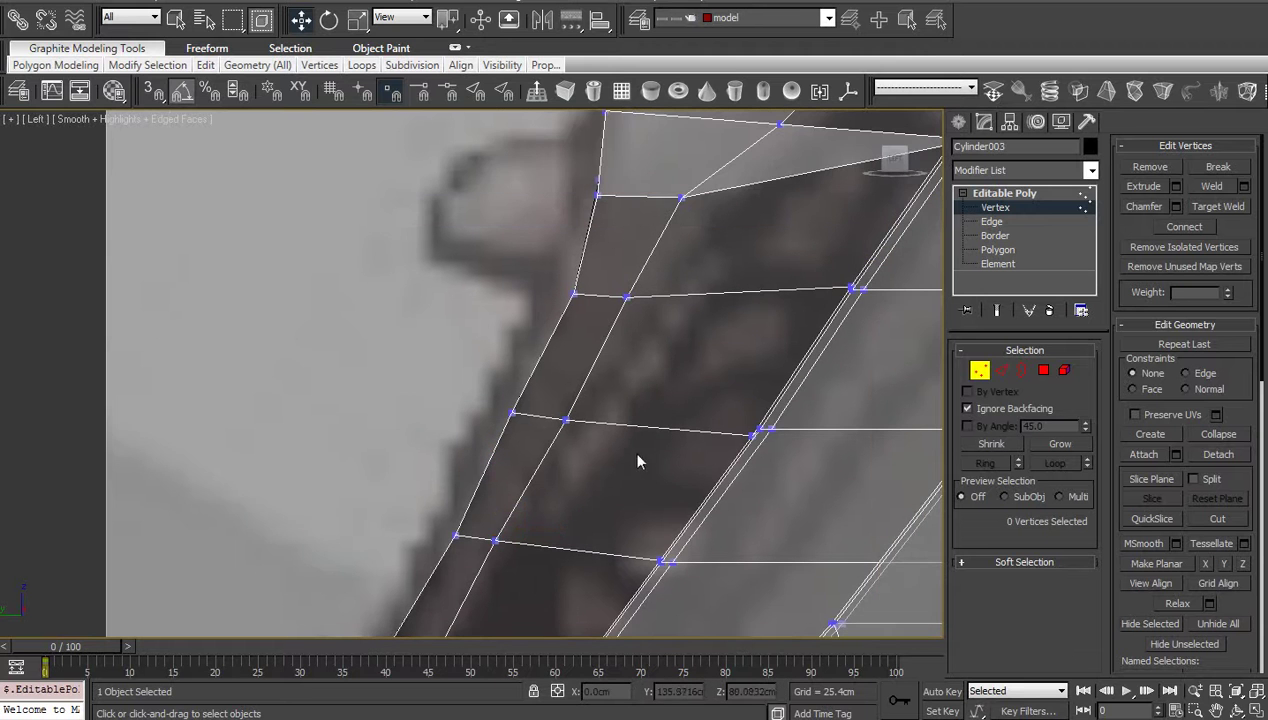
left_click(565, 419)
left_click_drag(596, 399, 593, 392)
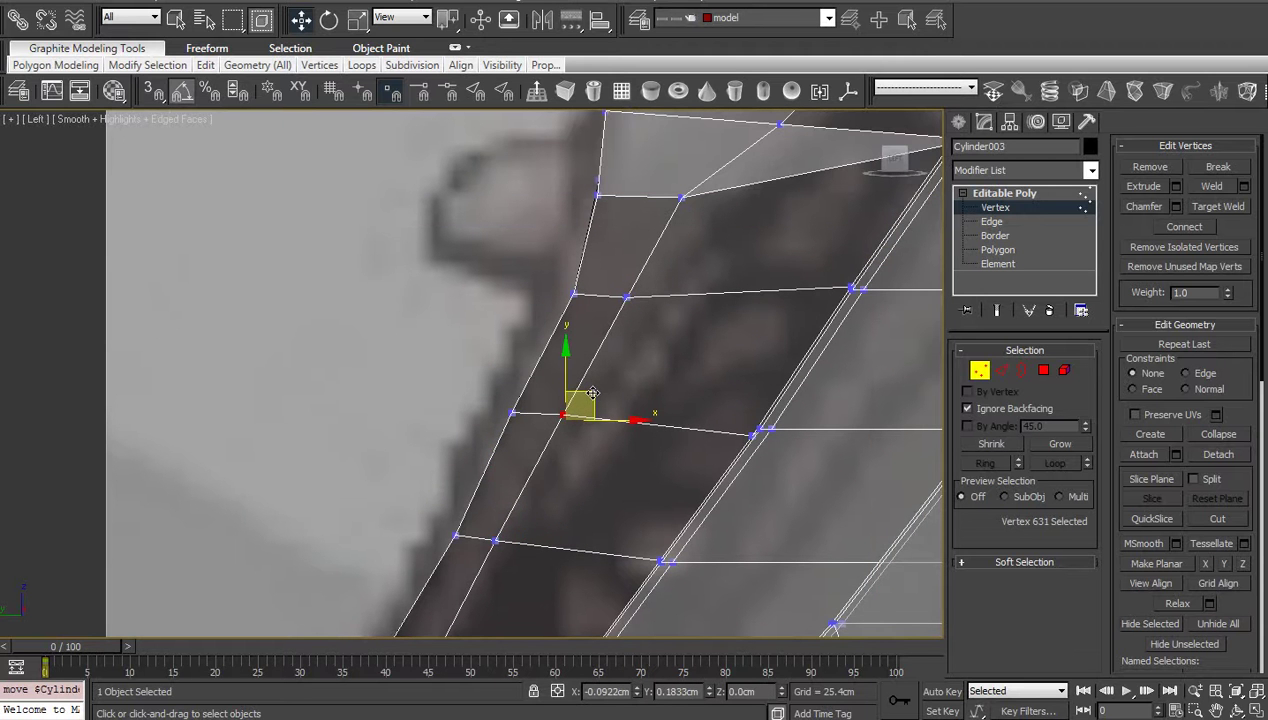
Step: Move the lower end vertex of the new edge above the recess toward the rear and slightly up
scroll(640, 380, "down", 3)
middle_click_drag(643, 380, 571, 512)
scroll(571, 512, "up", 3)
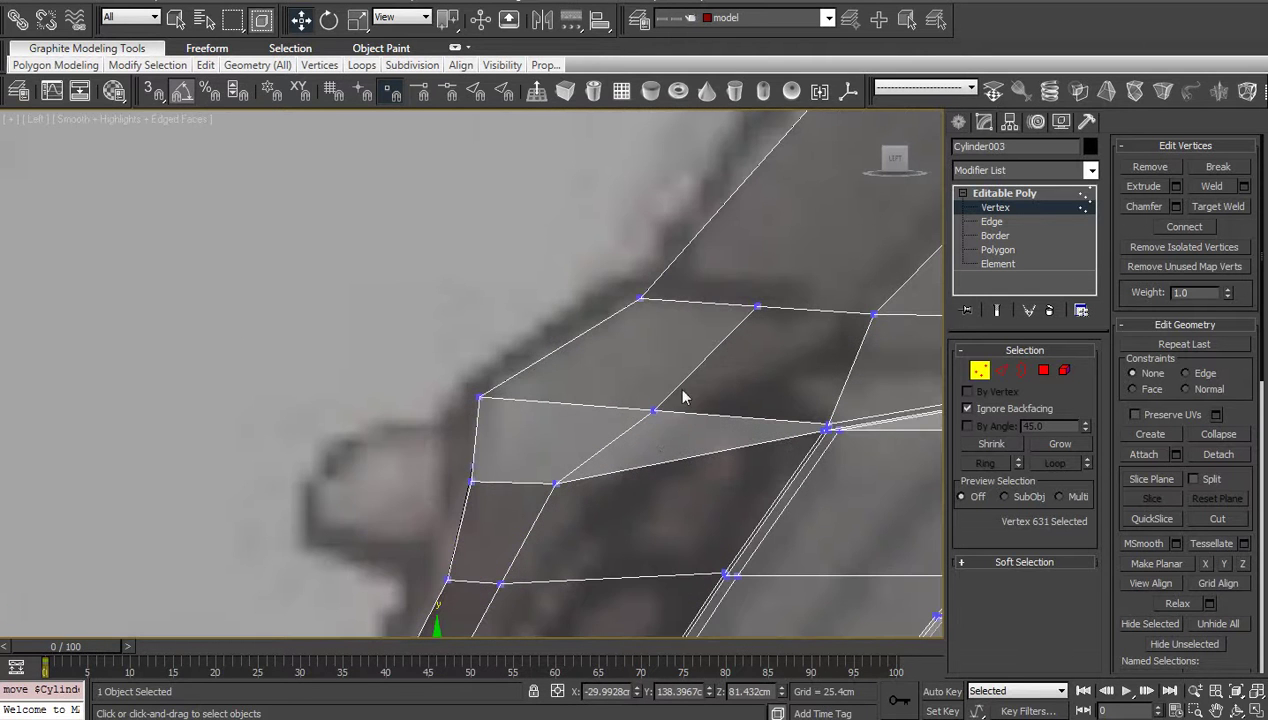
left_click_drag(709, 397, 644, 397)
left_click_drag(589, 367, 598, 353)
Step: Examine the rear side profile in the Left view, from the plate recess down to the bumper
scroll(685, 433, "down", 1)
scroll(619, 411, "down", 1)
middle_click_drag(685, 433, 683, 290)
scroll(591, 426, "down", 1)
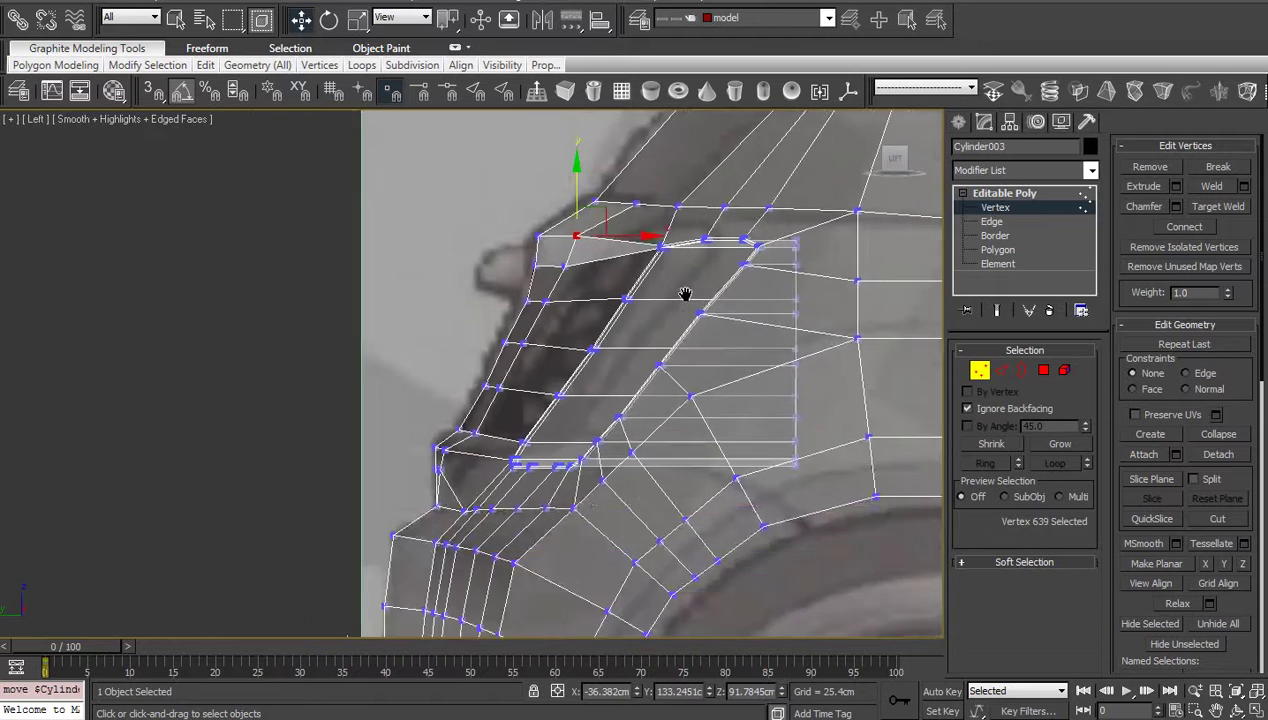
scroll(681, 288, "up", 2)
middle_click_drag(576, 472, 645, 232)
scroll(573, 425, "up", 2)
middle_click_drag(573, 425, 571, 440)
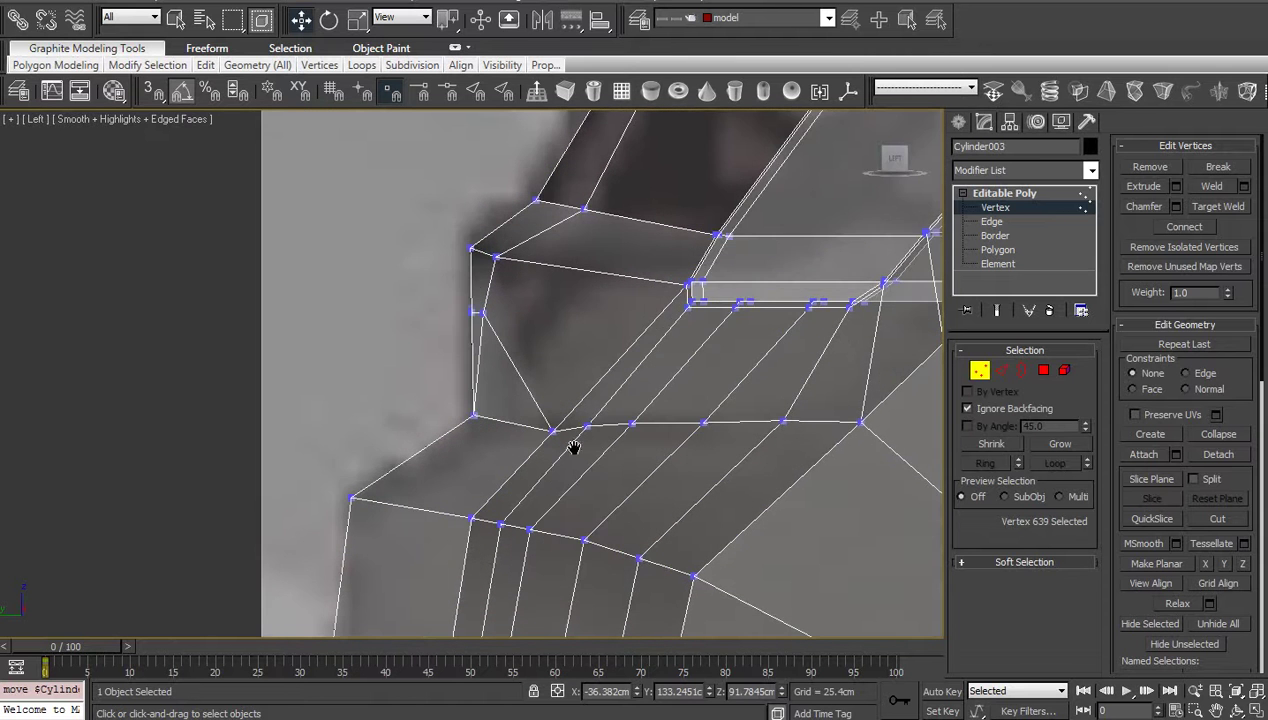
scroll(574, 449, "down", 3)
middle_click_drag(573, 488, 620, 306)
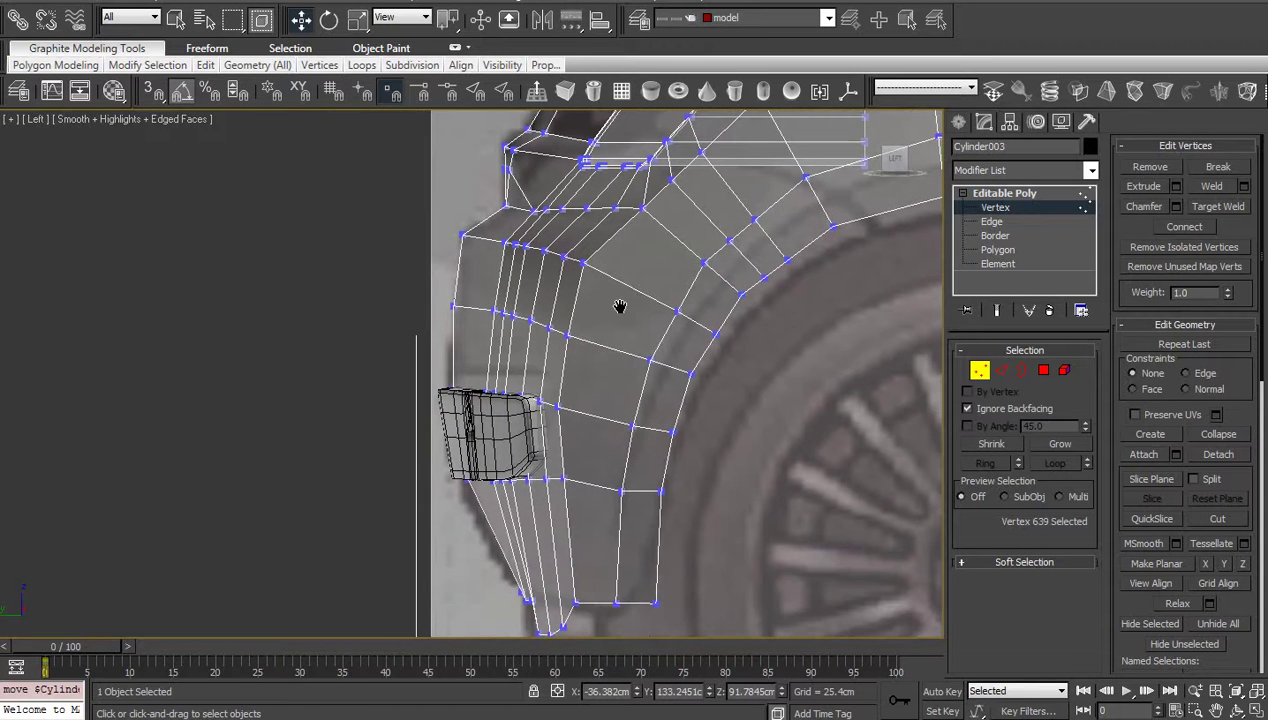
Step: In the Top view, move the four vertices at the upper and lower ends of the recess's curved outline slightly rearward along Y
key("f")
key("t")
middle_click_drag(596, 352, 652, 416)
scroll(546, 376, "up", 5)
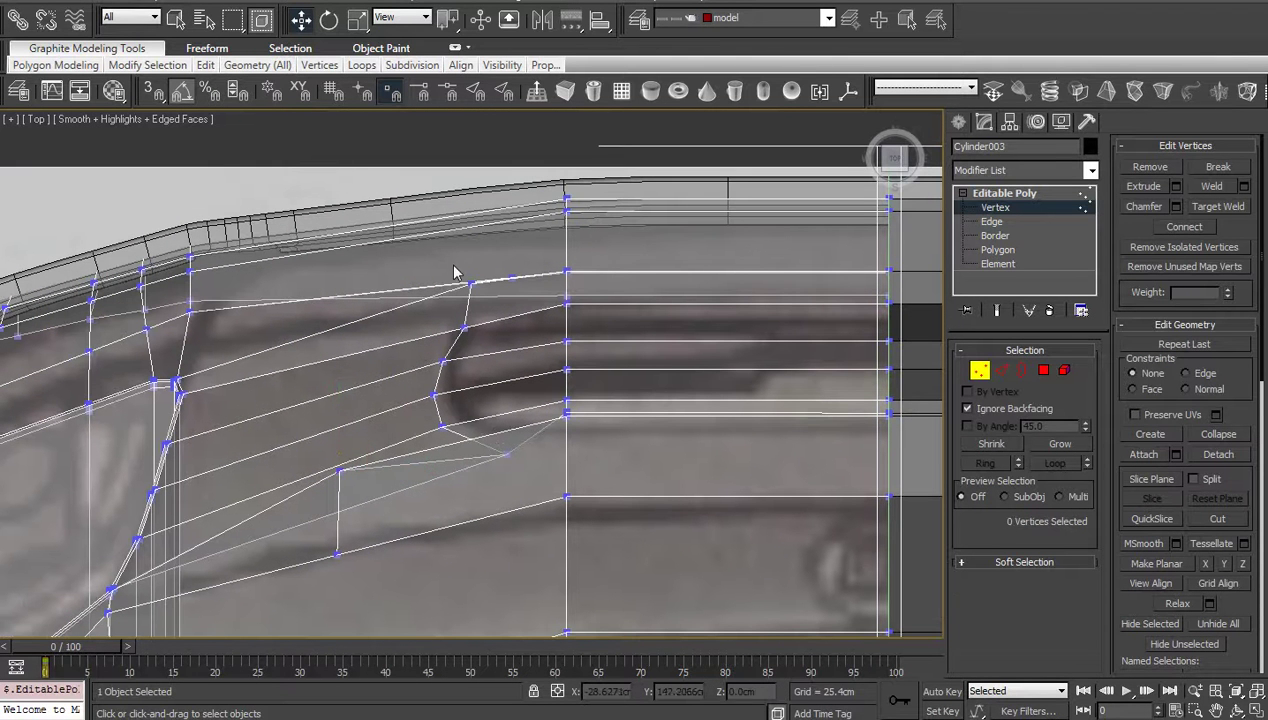
left_click_drag(453, 261, 527, 482)
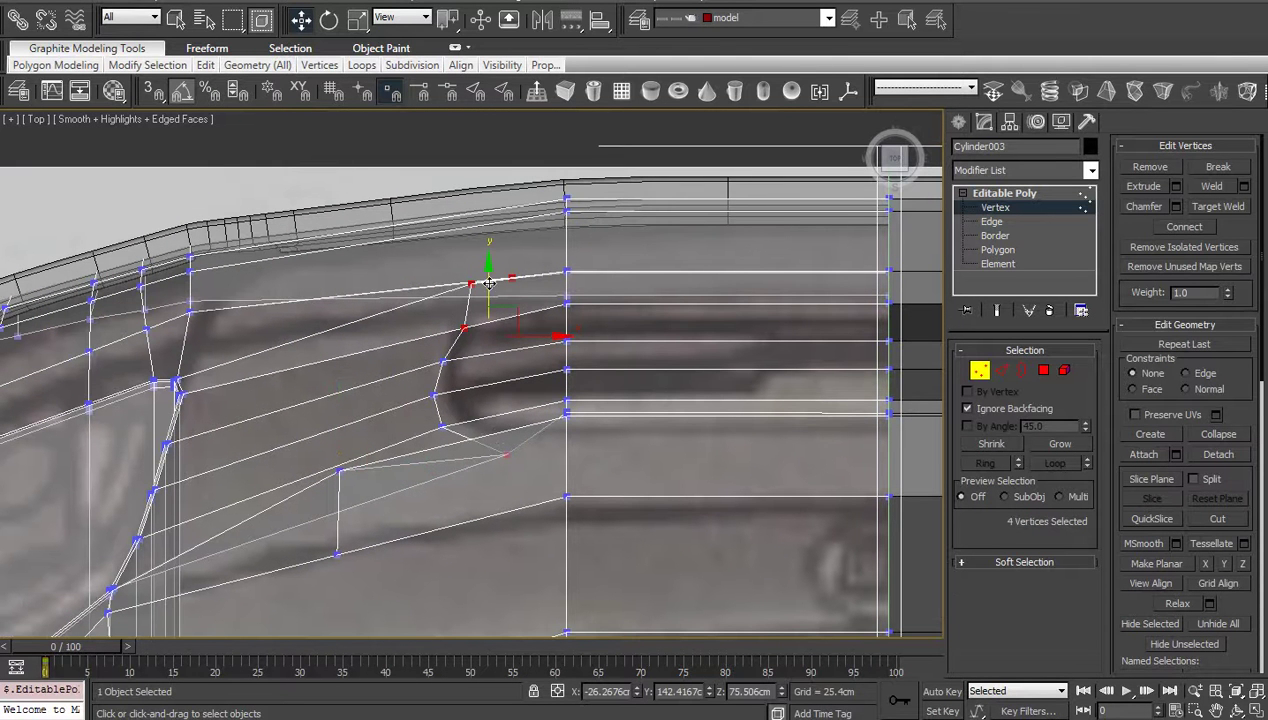
left_click_drag(488, 277, 488, 274)
Step: Nudge the vertices on the outermost curve of the recess outline slightly toward the rear
left_click(517, 419)
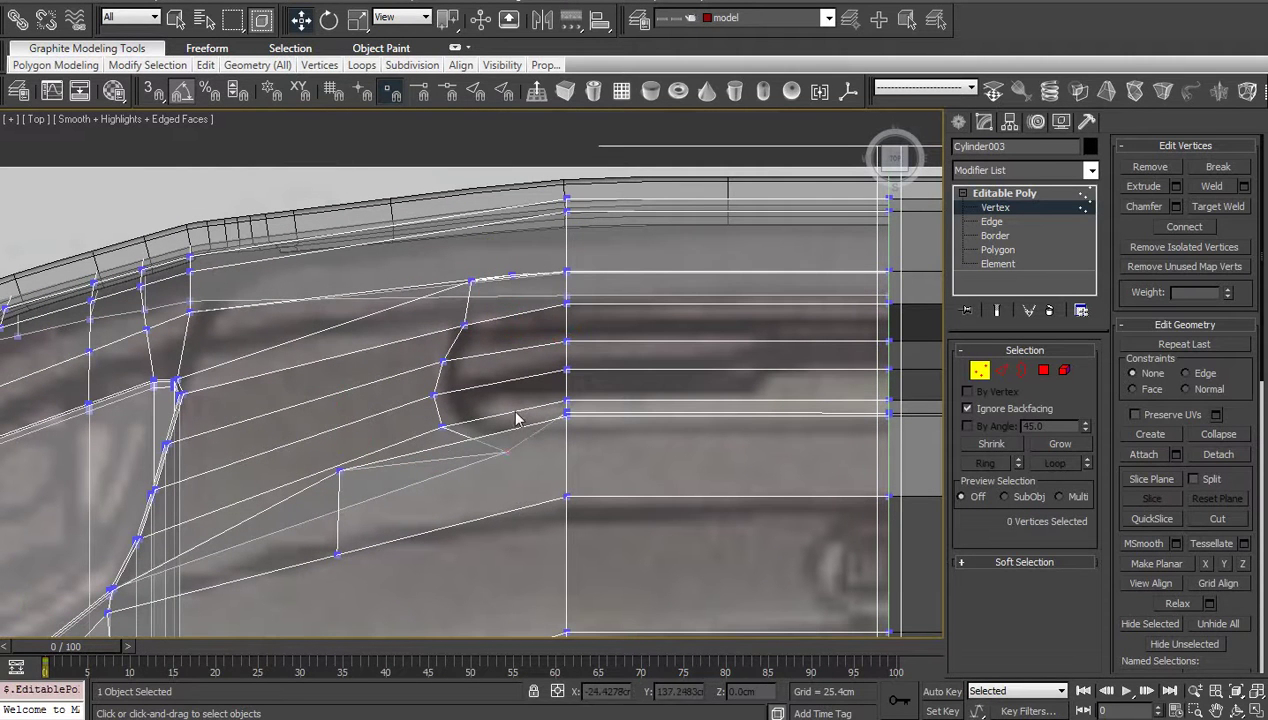
left_click_drag(434, 497, 428, 497)
left_click_drag(473, 382, 473, 378)
left_click(515, 482)
Step: Move the front inner corner vertex of the recess outline outward and toward the rear to round the curve
left_click_drag(530, 429, 481, 475)
left_click_drag(533, 427, 514, 409)
middle_click_drag(532, 490, 521, 525)
scroll(521, 525, "up", 2)
Step: Move the three outermost vertices of the recess curve toward the centre line and slightly rearward to follow the blueprint
left_click(398, 399)
left_click_drag(398, 398, 434, 515)
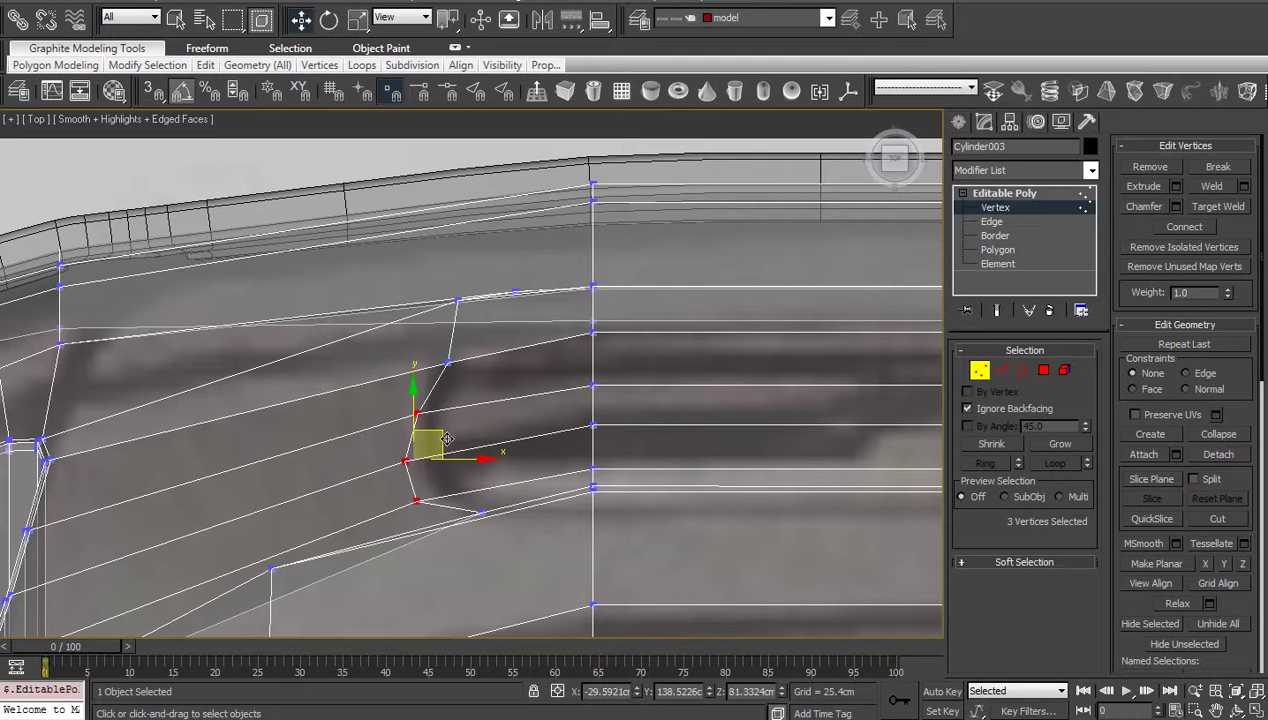
left_click_drag(441, 436, 457, 426)
left_click(494, 407)
Step: Move the rear end vertex of the short edge above the recess about 1.69 cm toward the front along Y
scroll(495, 428, "down", 5)
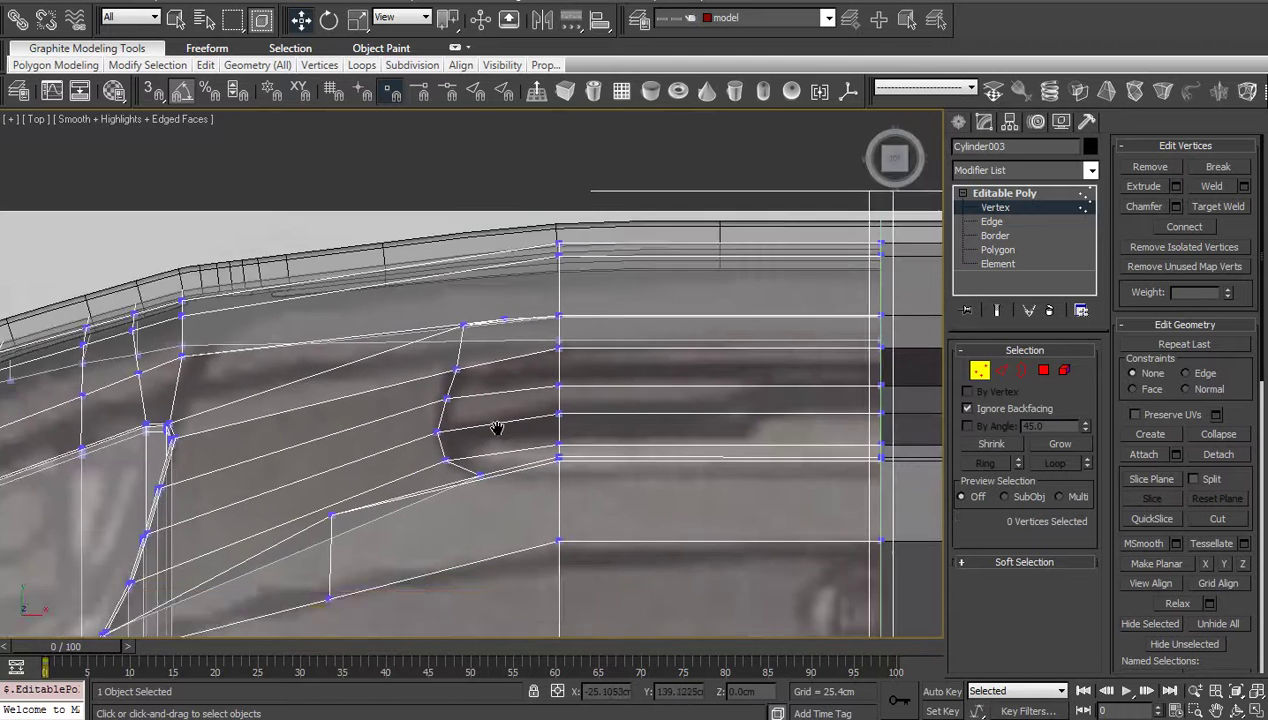
scroll(509, 473, "up", 3)
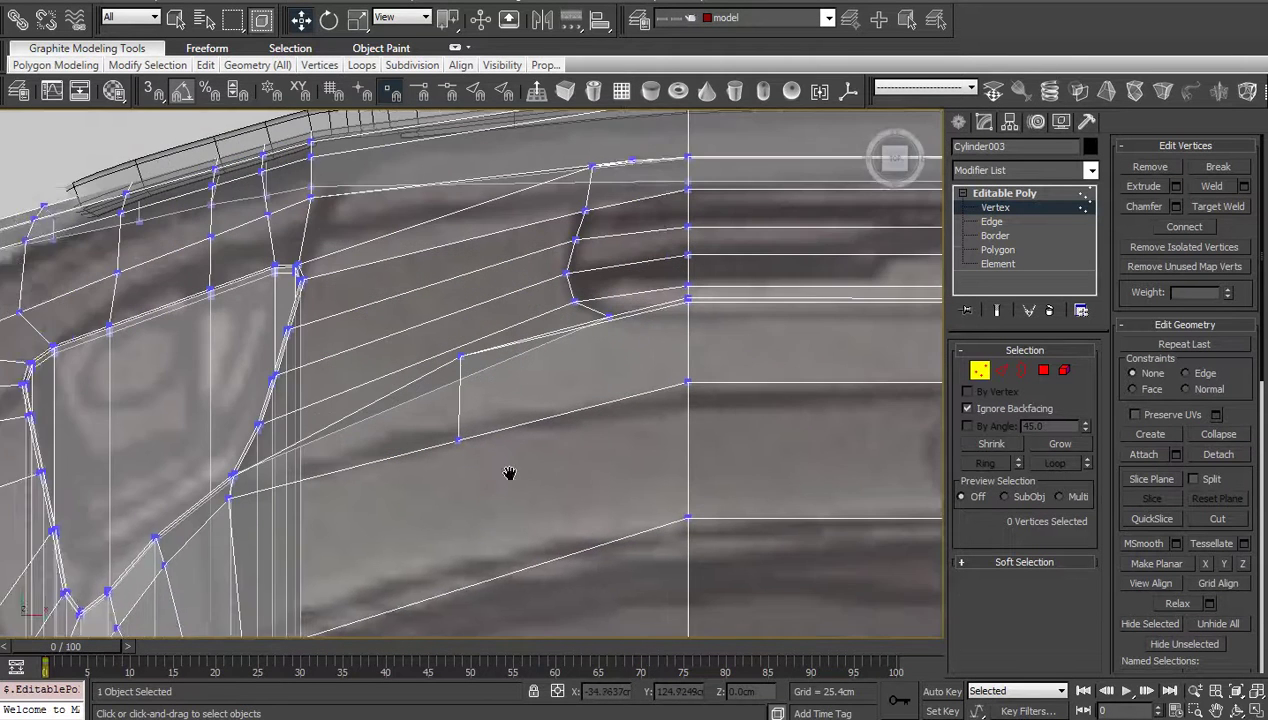
key("alt+x")
scroll(425, 510, "down", 2)
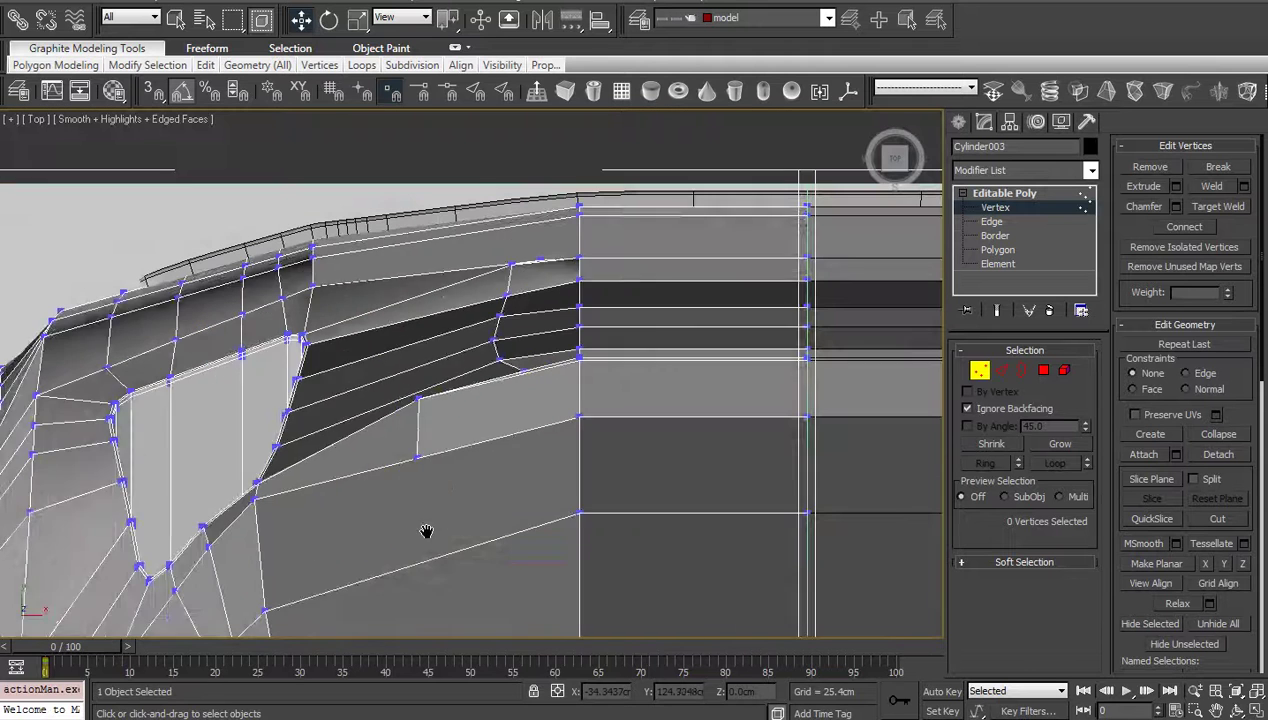
key("alt+x")
left_click_drag(432, 424, 433, 427)
left_click_drag(421, 352, 424, 370)
middle_click_drag(594, 440, 430, 470)
scroll(430, 470, "up", 4)
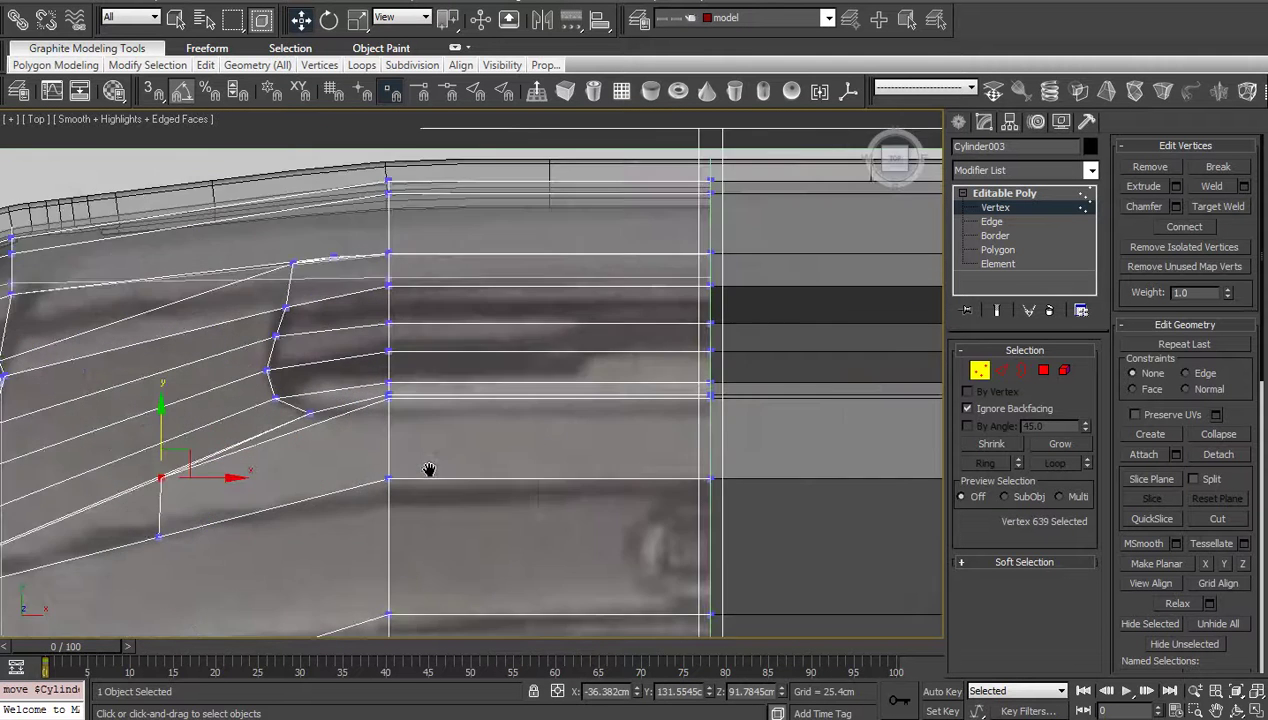
Step: Ring-select the crosswise edges running from the rear window over the roof and connect them with a new lengthwise edge loop
scroll(527, 470, "down", 4)
middle_click_drag(527, 470, 439, 388)
scroll(447, 455, "down", 4)
key("2")
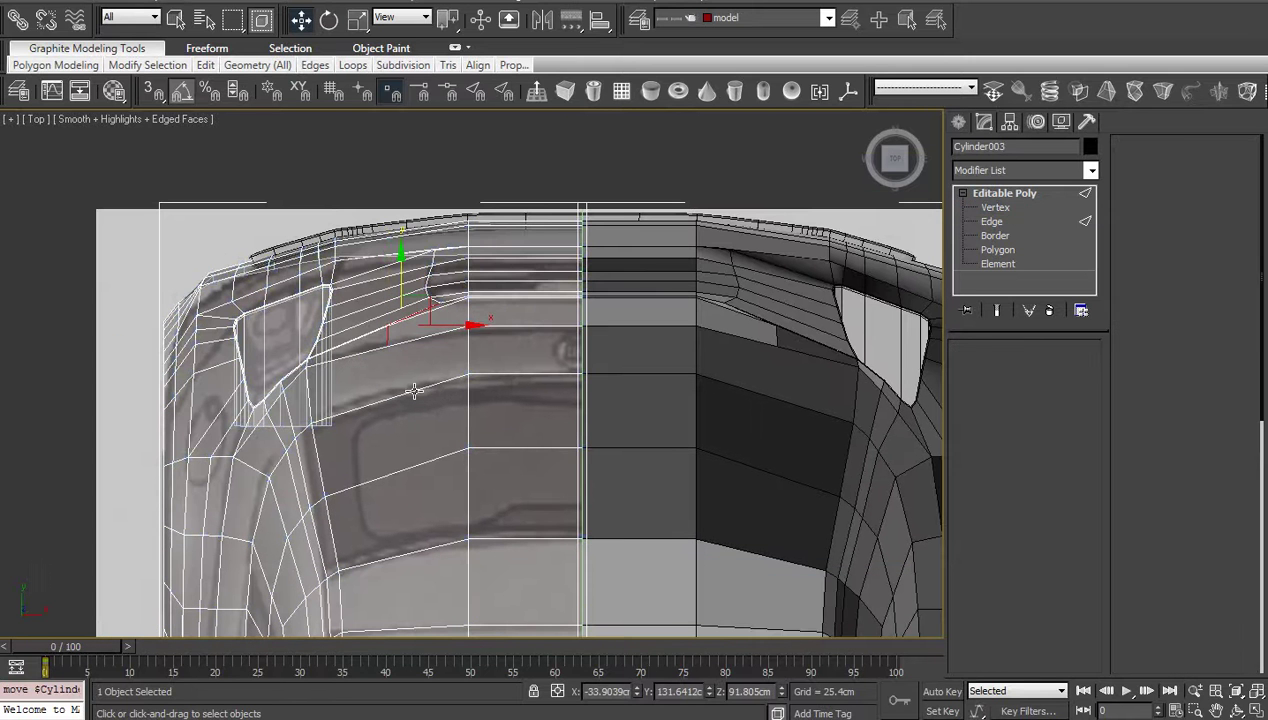
key("alt+r")
right_click(482, 413)
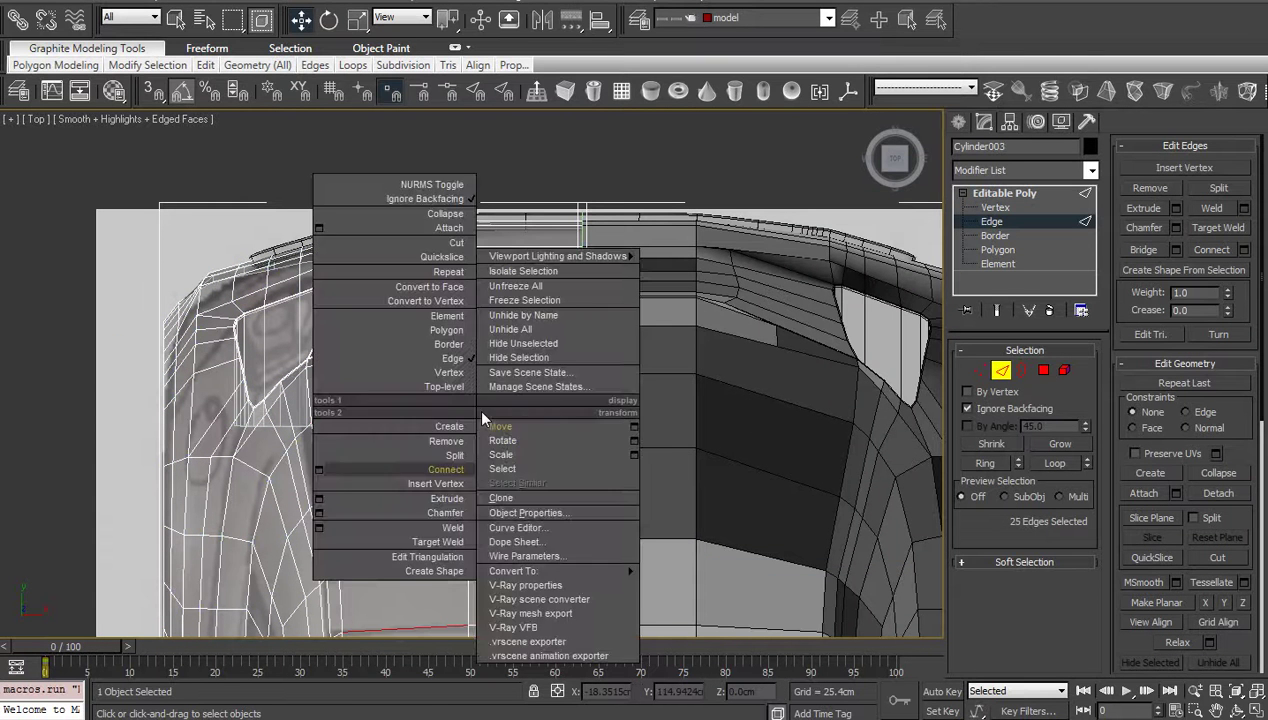
left_click(462, 465)
left_click(421, 627)
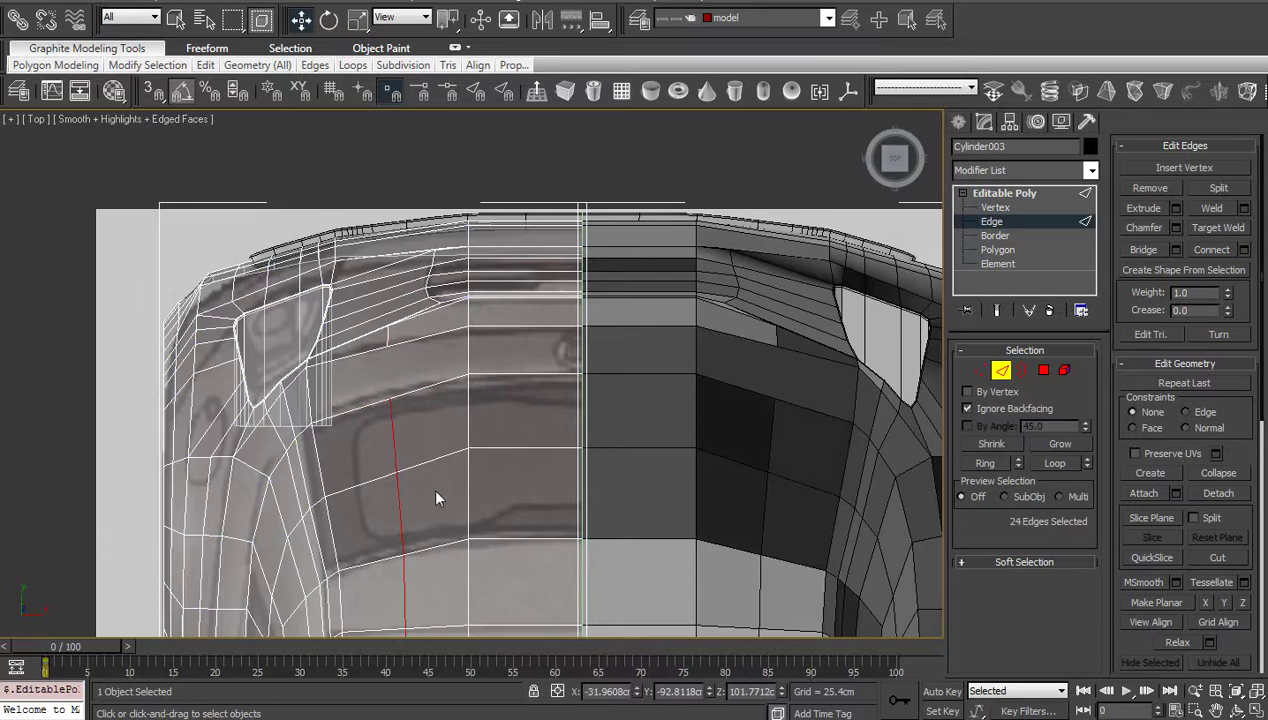
Step: Connect the front vertex of the short edge above the recess to the rear end vertex of the new edge loop
scroll(436, 492, "up", 4)
middle_click_drag(414, 476, 466, 524)
key("1")
left_click_drag(343, 358, 364, 398)
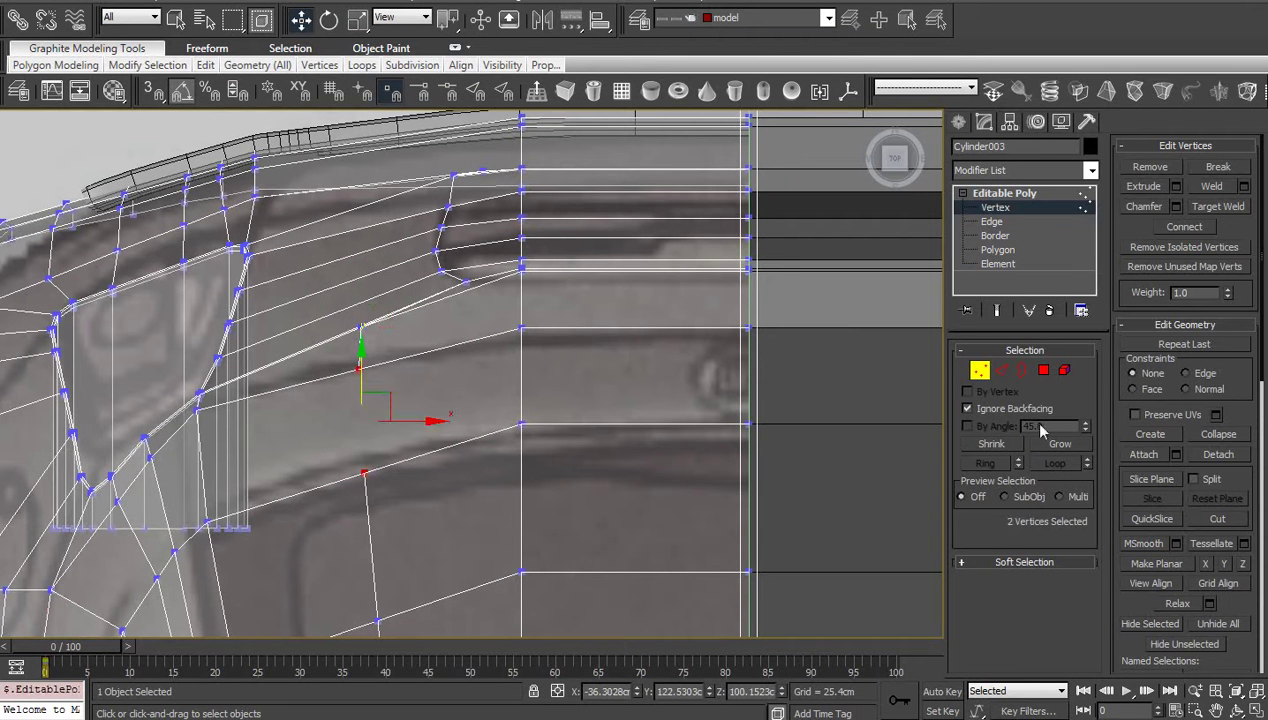
left_click(1180, 227)
left_click(629, 417)
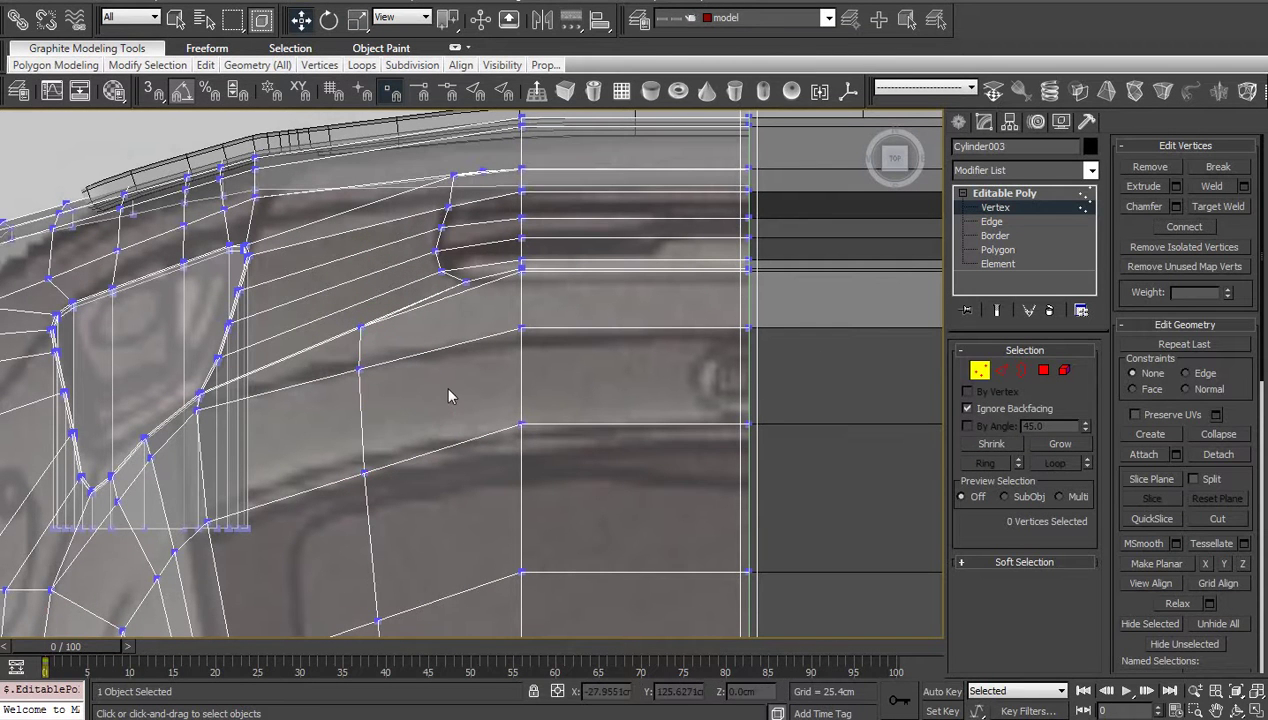
middle_click_drag(450, 388, 464, 416)
middle_click_drag(544, 417, 432, 496)
scroll(519, 421, "up", 2)
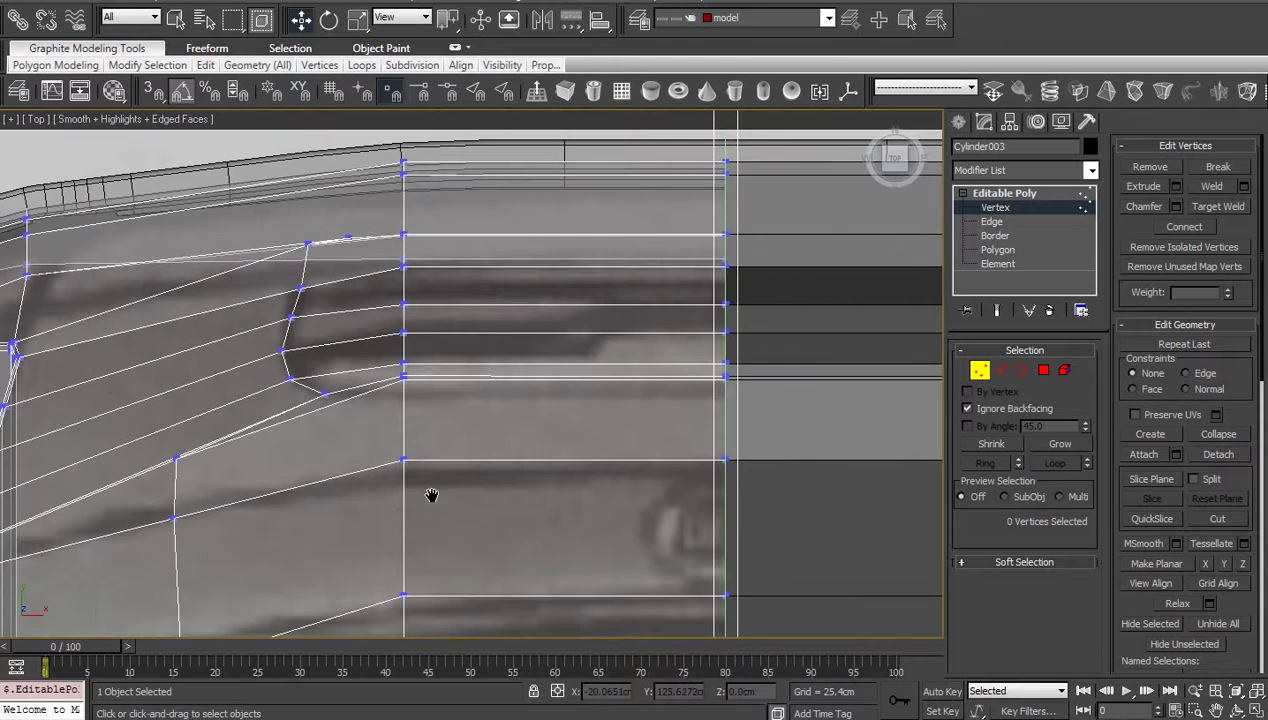
Step: Move the two vertices just ahead of the recess on the inner lengthwise loop slightly toward the front along Y
scroll(798, 487, "down", 2)
middle_click_drag(745, 493, 625, 487)
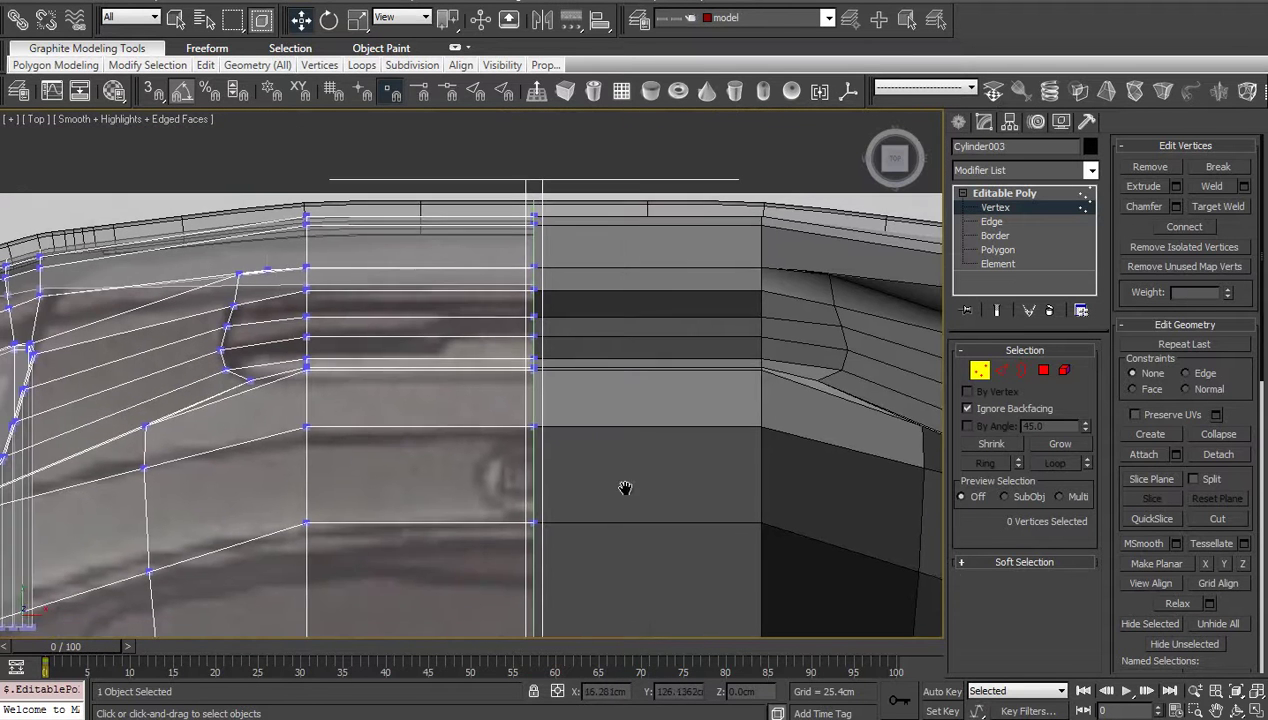
left_click(305, 366)
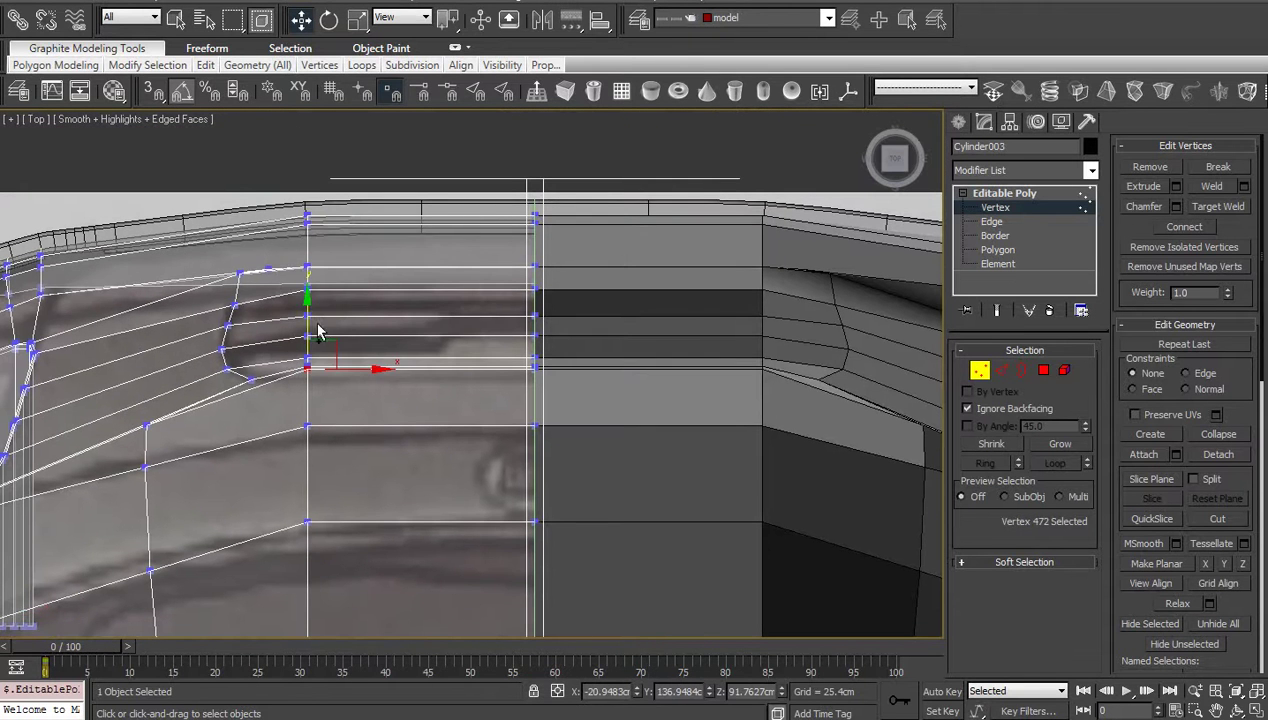
left_click(309, 425, "ctrl")
left_click_drag(306, 338, 308, 346)
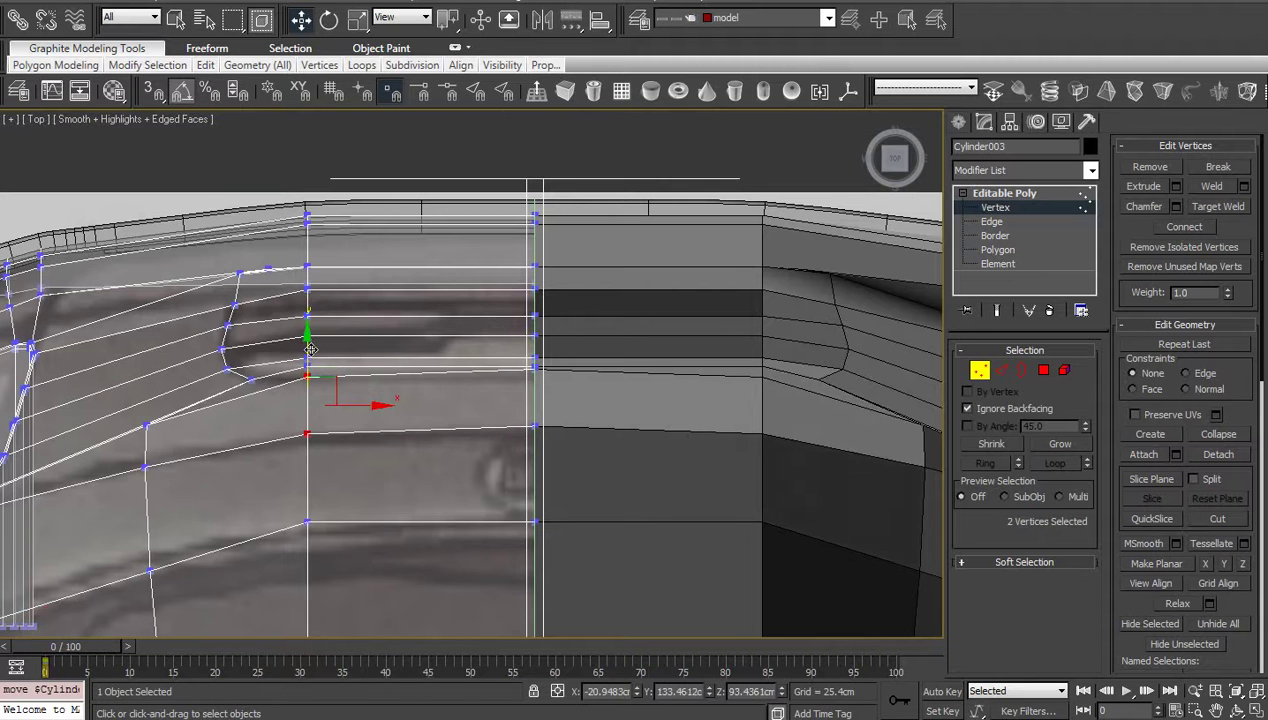
Step: Move the two matching centre-line vertices just ahead of the recess slightly toward the front along Y
left_click(588, 453)
middle_click_drag(589, 454, 513, 463)
scroll(513, 463, "up", 2)
left_click(441, 388)
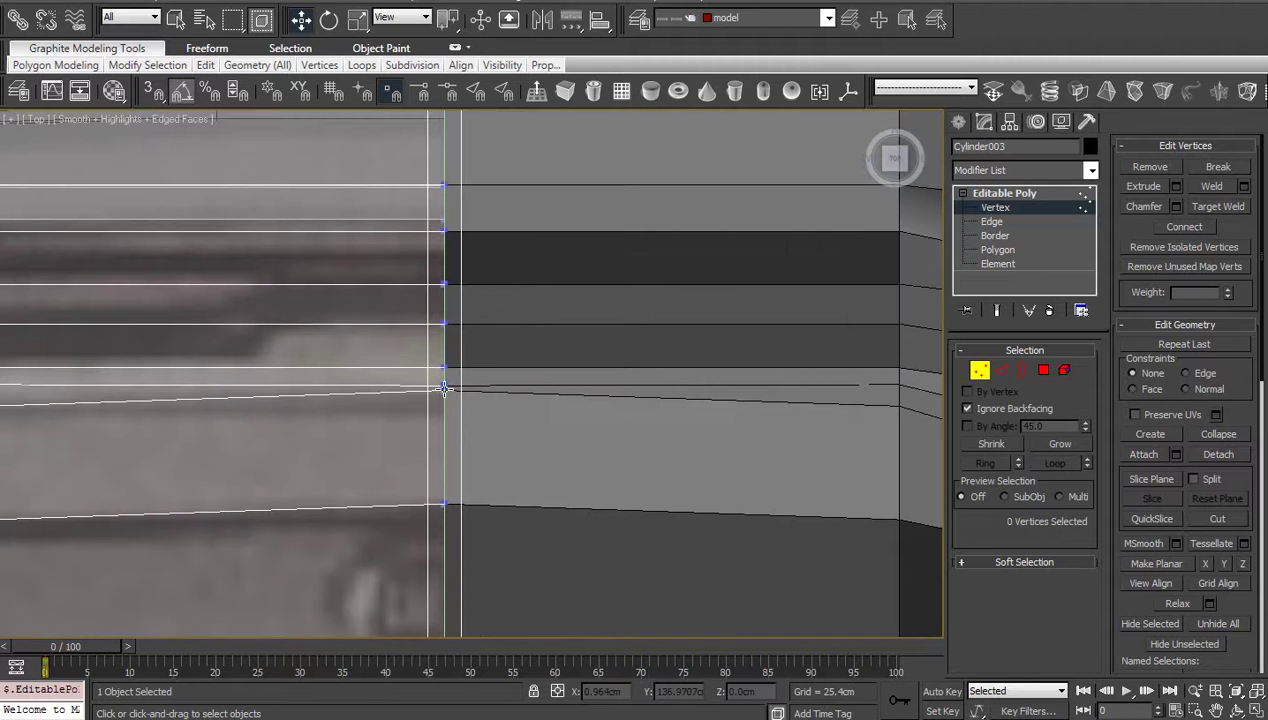
scroll(536, 492, "down", 2)
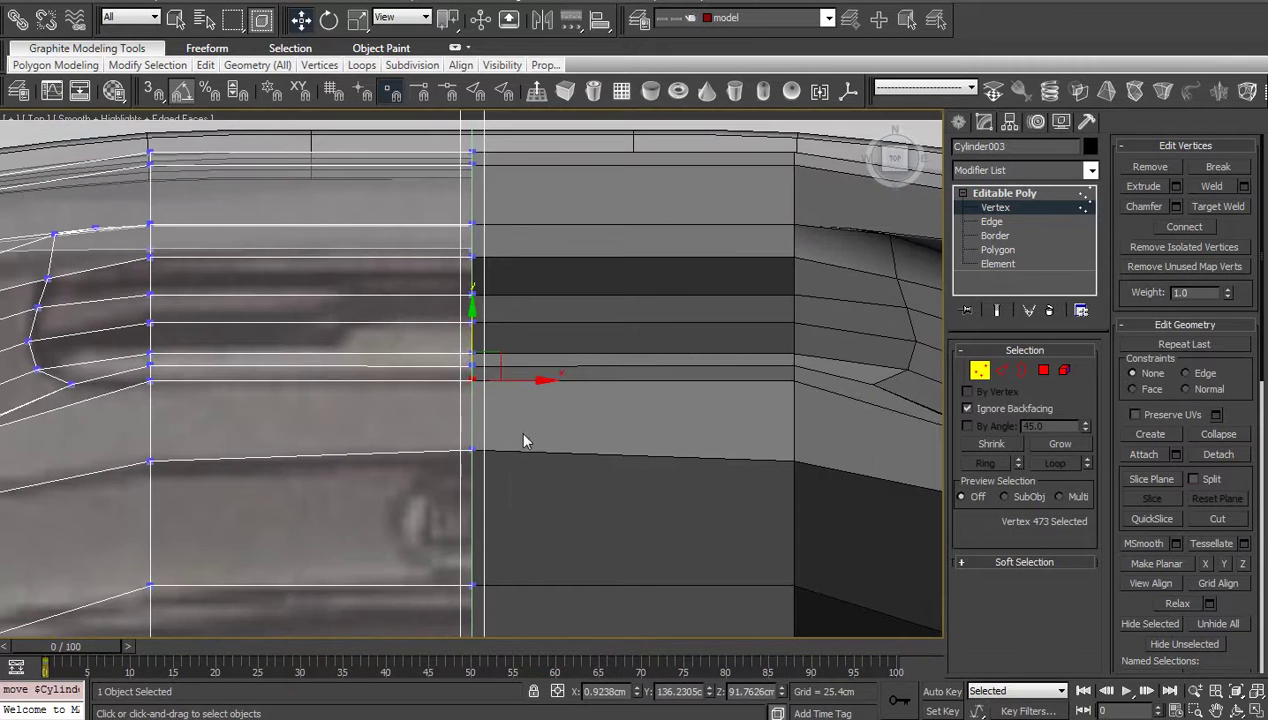
left_click(472, 449)
left_click(539, 491)
scroll(518, 507, "down", 2)
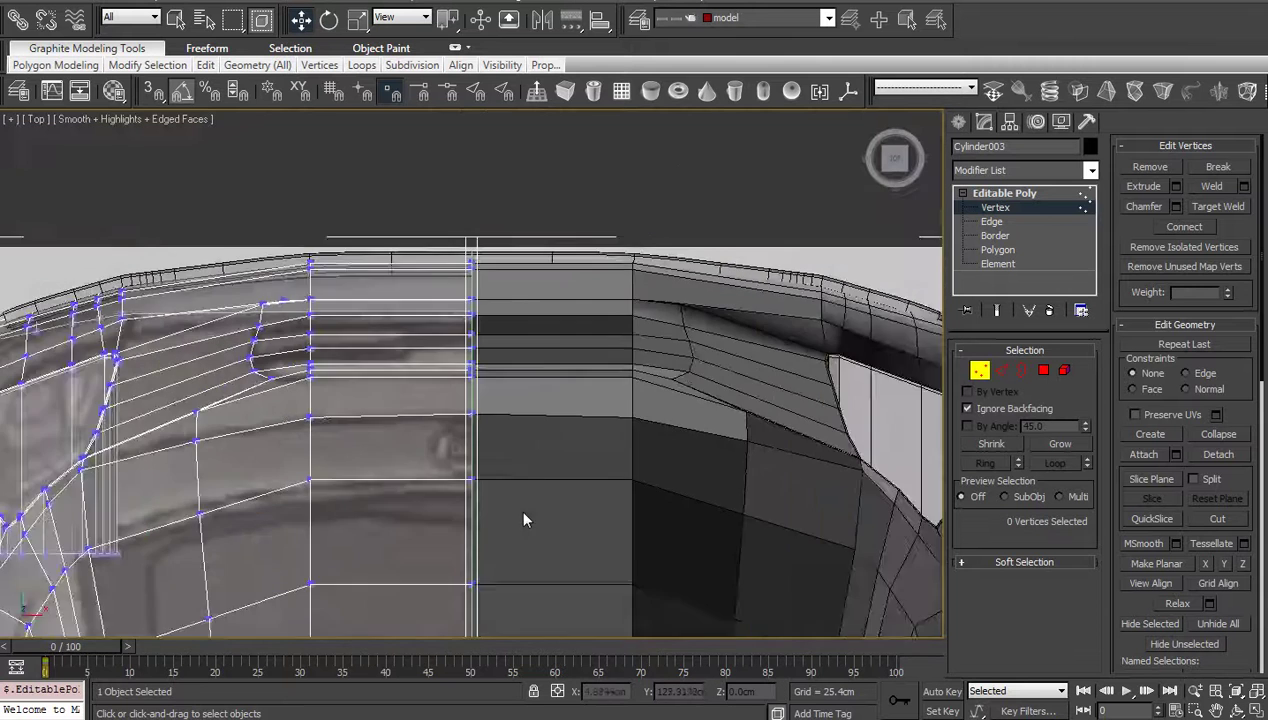
Step: Move the centre-line vertices at the rear window's lower edge and middle rearward along Y, the middle one to about 109.6 cm
left_click_drag(579, 456, 486, 525)
left_click_drag(519, 466, 519, 457)
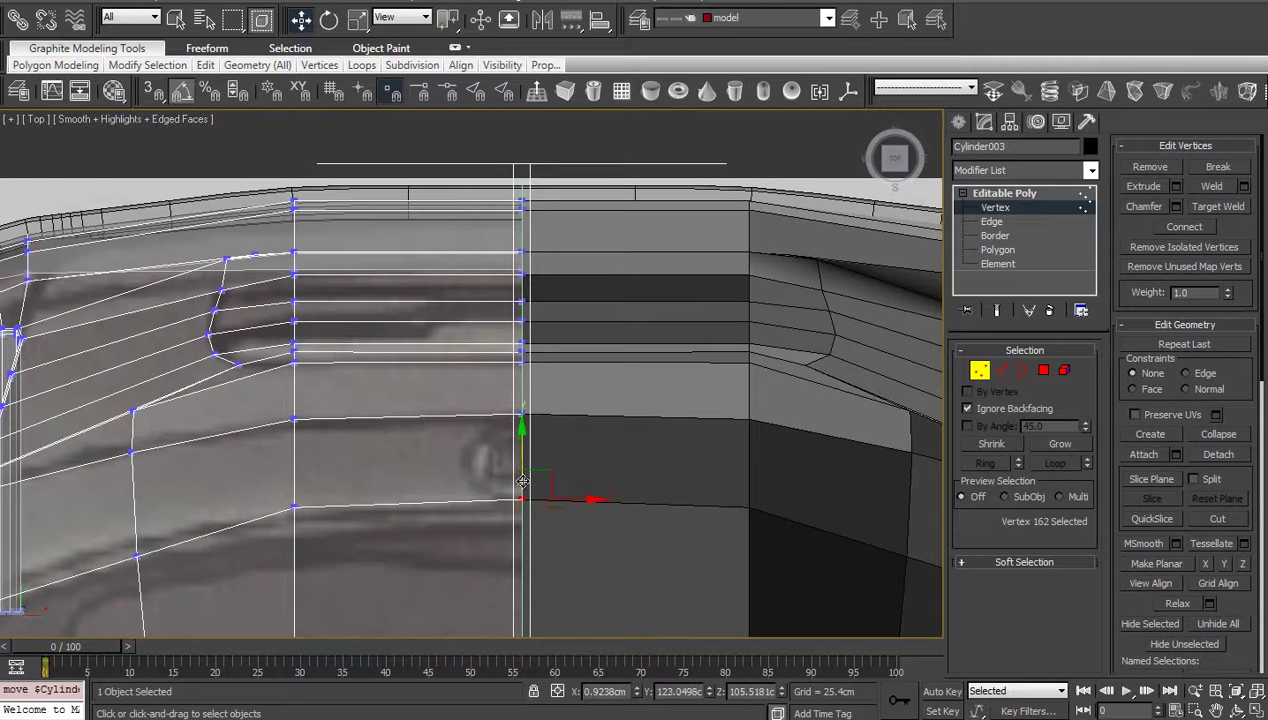
scroll(518, 484, "down", 3)
middle_click_drag(521, 487, 536, 423)
left_click_drag(489, 470, 488, 467)
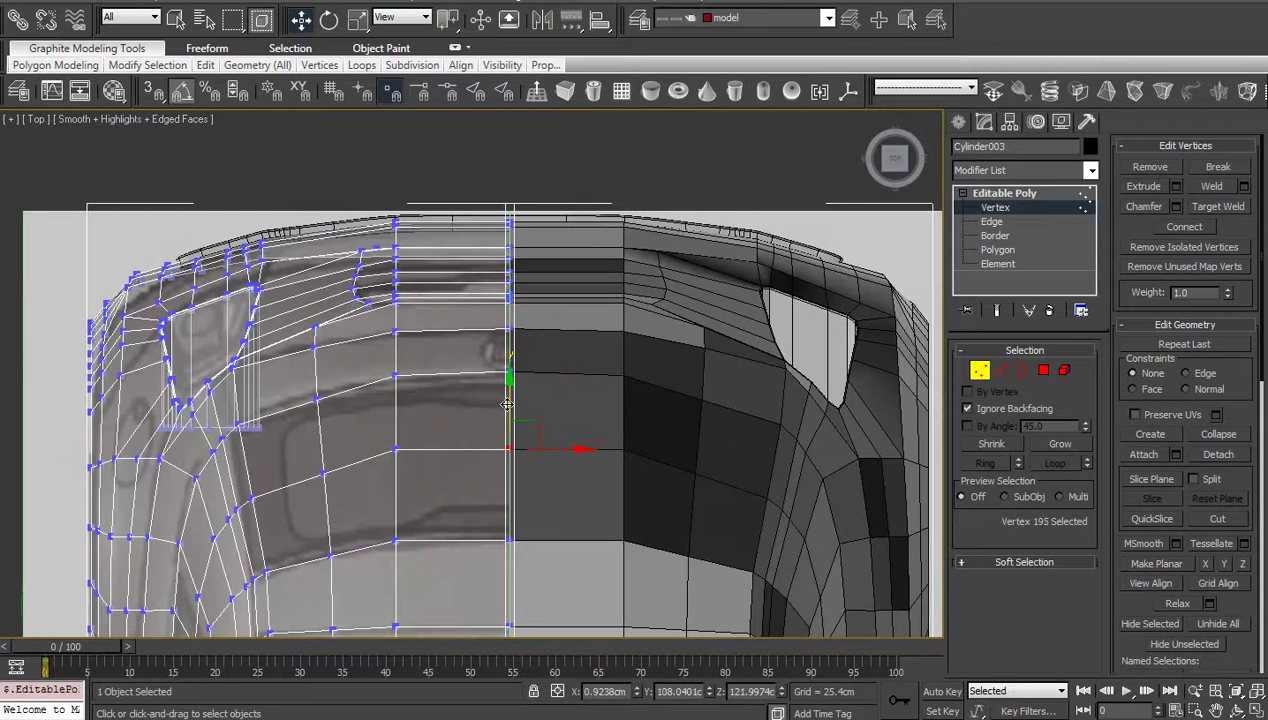
left_click_drag(507, 404, 507, 396)
Step: Move the three vertices of the outer lengthwise loop beside the rear window's lower half about 0.72 cm rearward along Y
scroll(507, 394, "down", 2)
middle_click_drag(529, 439, 620, 369)
scroll(511, 450, "up", 4)
middle_click_drag(479, 400, 507, 474)
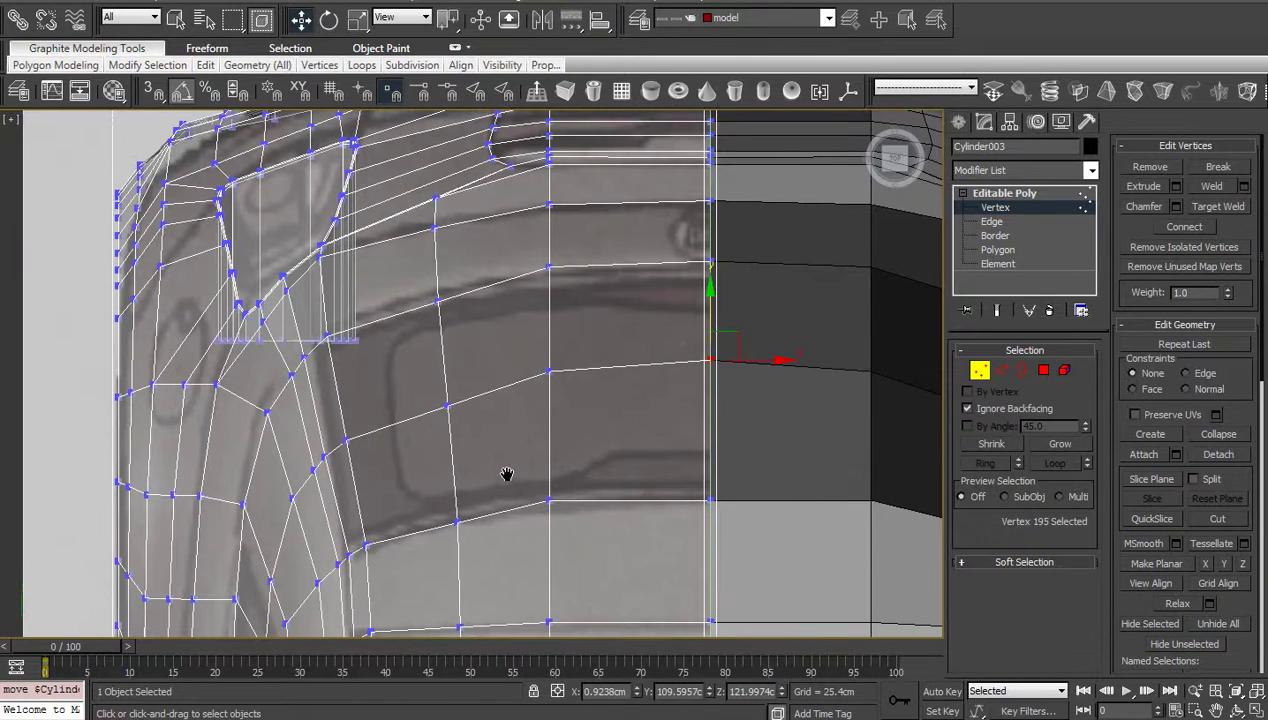
middle_click_drag(491, 390, 465, 400)
left_click_drag(421, 341, 478, 527)
left_click(436, 288, "ctrl")
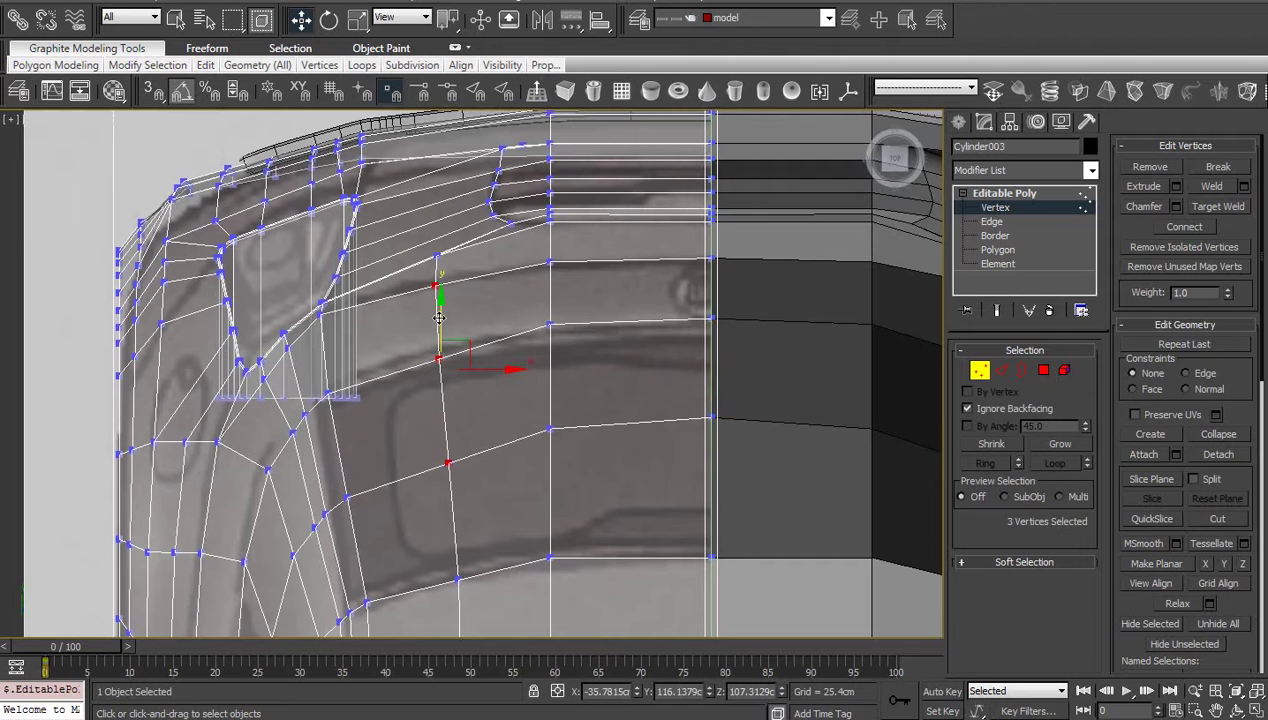
left_click_drag(439, 318, 443, 312)
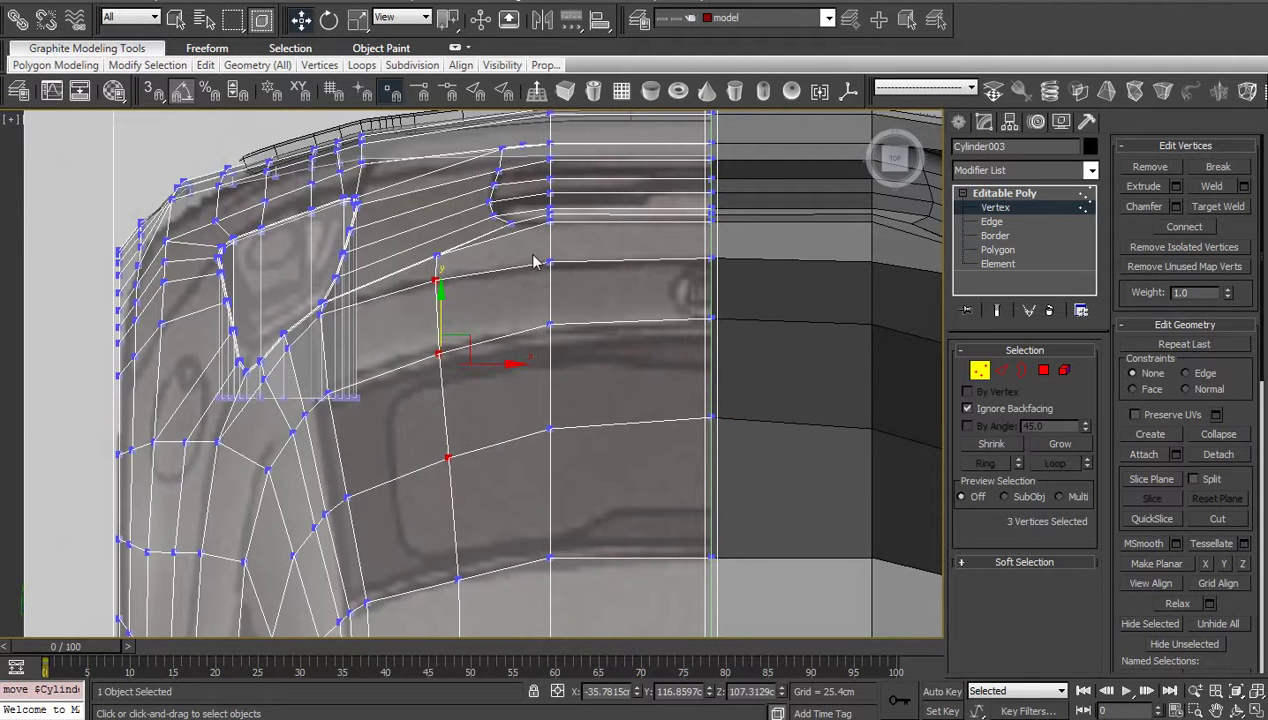
Step: Move the three neighbouring vertices on the inner lengthwise loop about 0.37 cm toward the front along Y
left_click_drag(535, 262, 623, 473)
left_click_drag(549, 293, 549, 295)
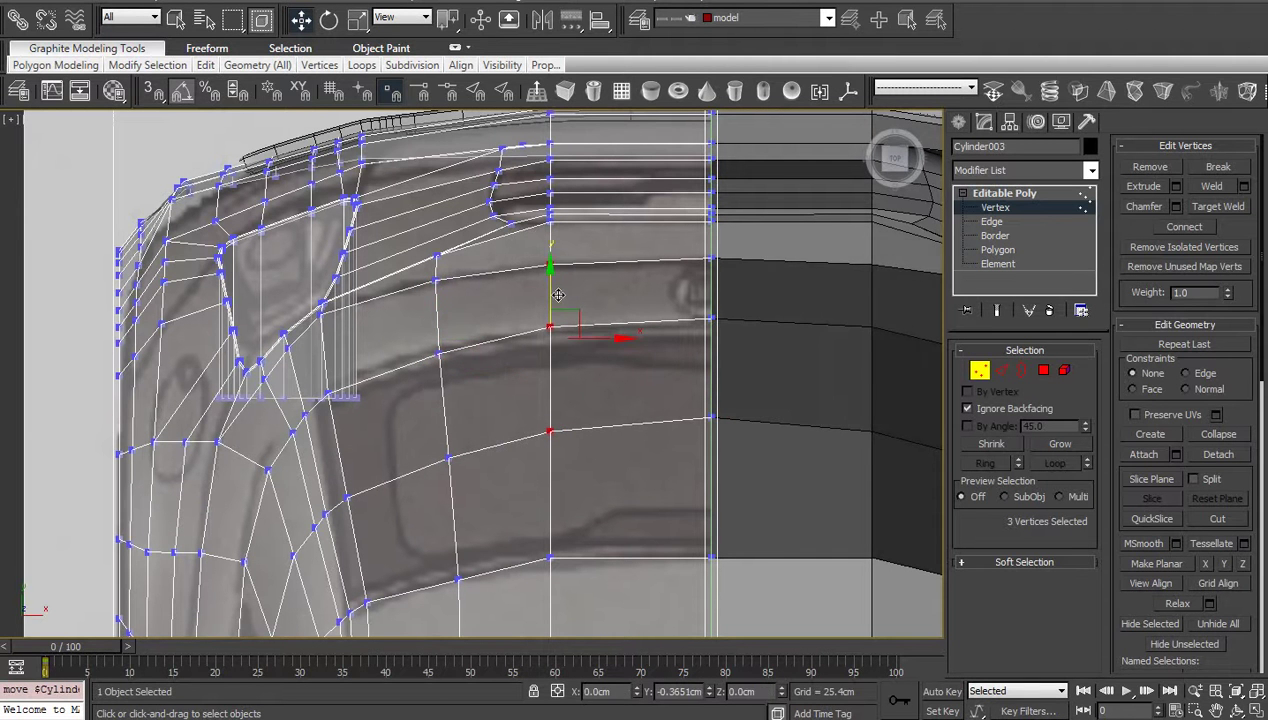
left_click(663, 424)
Step: Move the inner lengthwise loop's vertex at the rear window's upper edge about 0.83 cm toward the front along Y
scroll(661, 423, "down", 3)
middle_click_drag(649, 435, 634, 409)
scroll(621, 432, "down", 5)
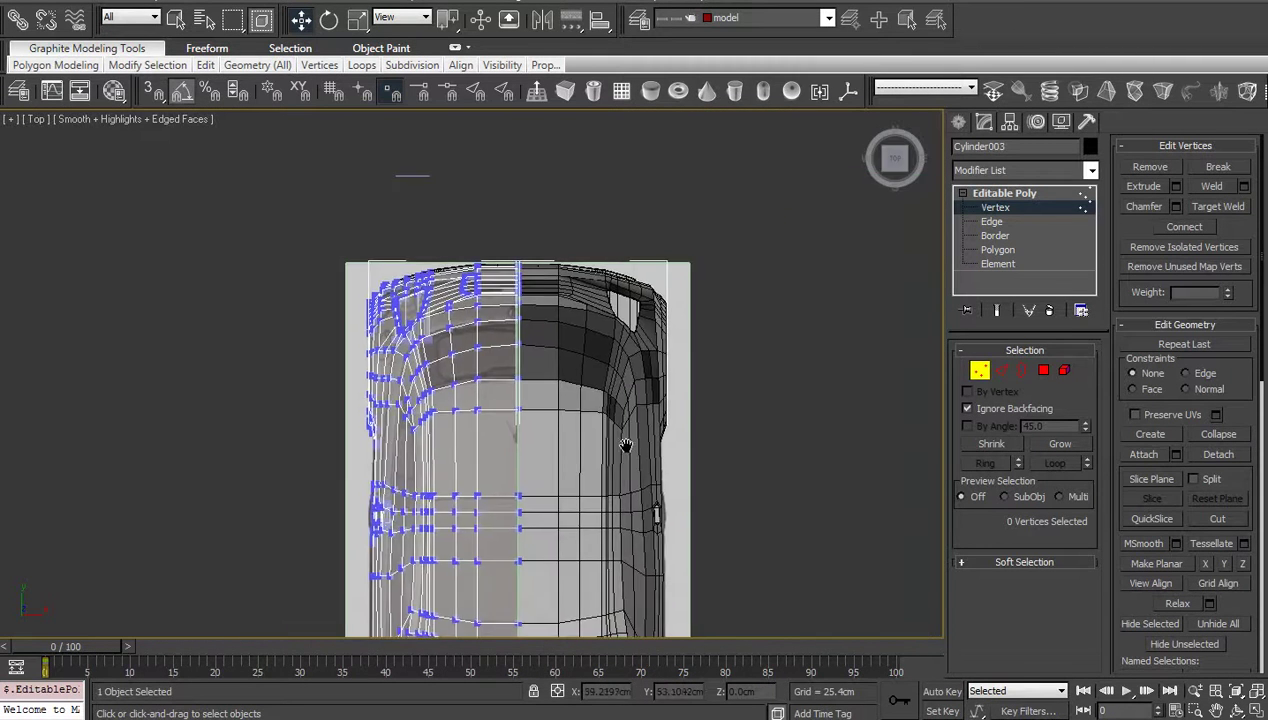
scroll(625, 450, "up", 7)
scroll(624, 463, "up", 2)
left_click_drag(526, 371, 459, 423)
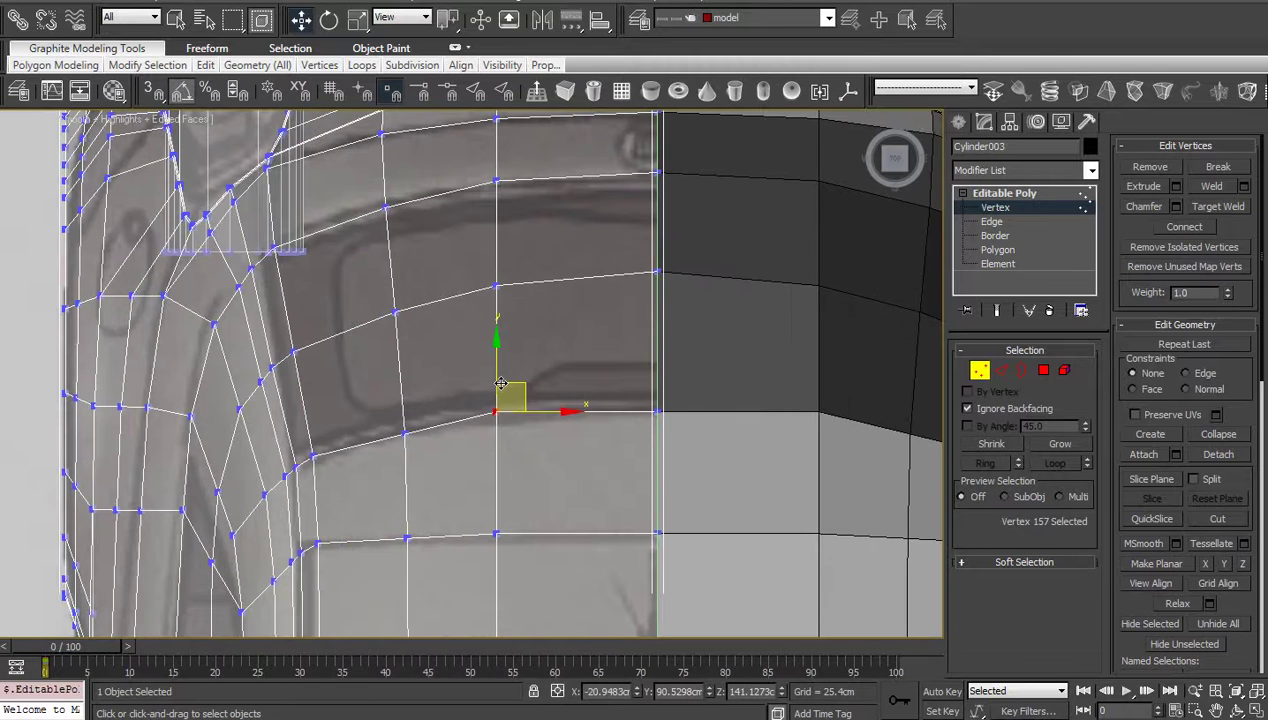
left_click_drag(499, 375, 501, 379)
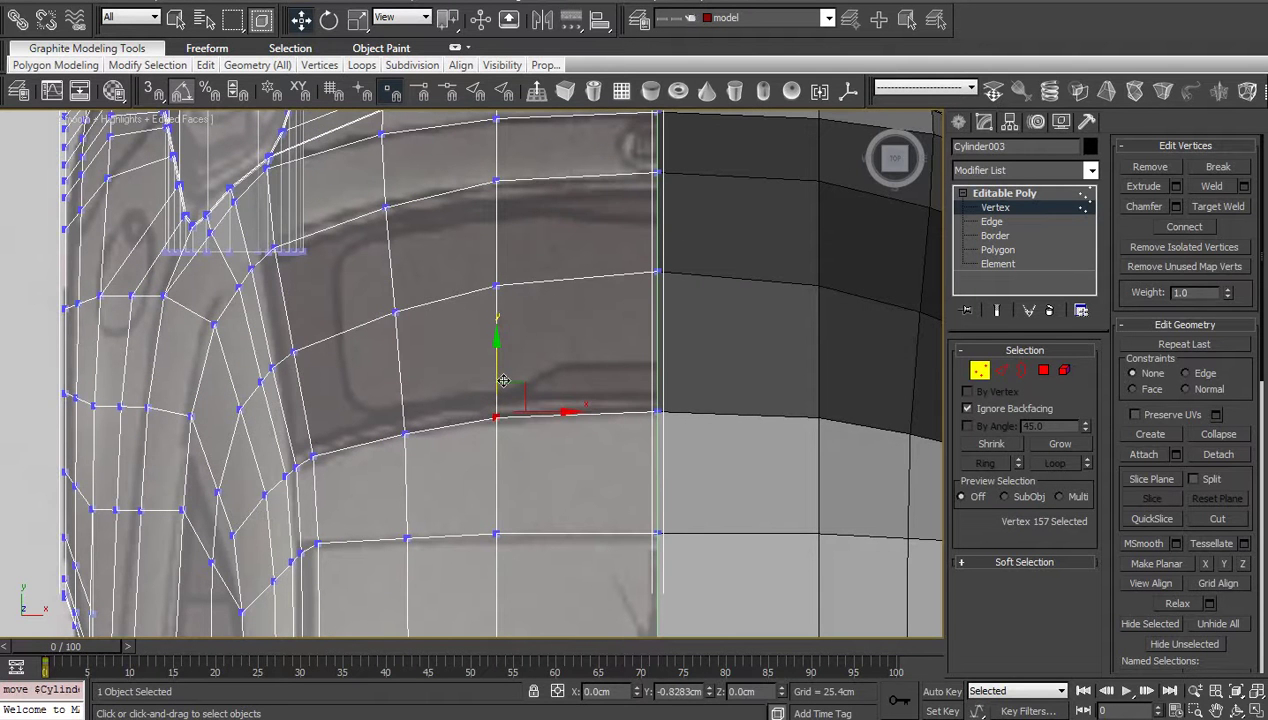
left_click(572, 444)
Step: Try moving the inner lengthwise loop's two vertices at the front edge of the roof rearward along Y
scroll(576, 450, "down", 2)
middle_click_drag(576, 450, 623, 481)
scroll(623, 481, "up", 2)
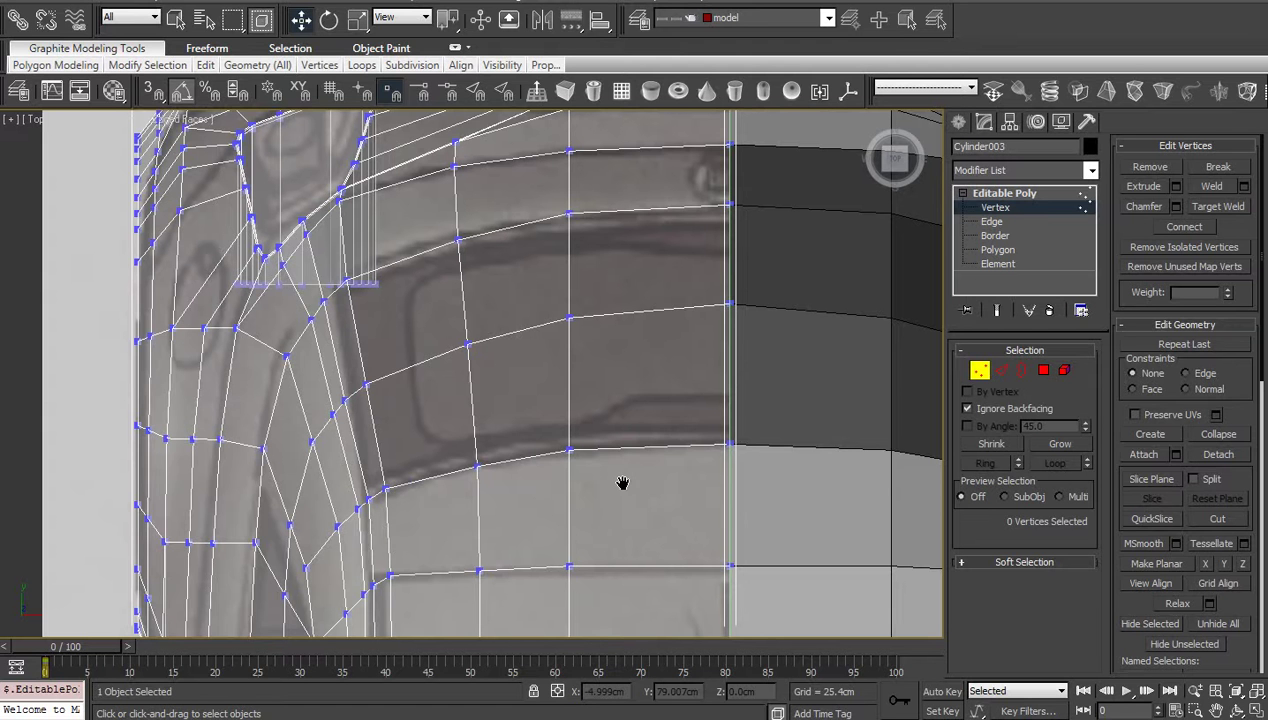
scroll(598, 497, "down", 4)
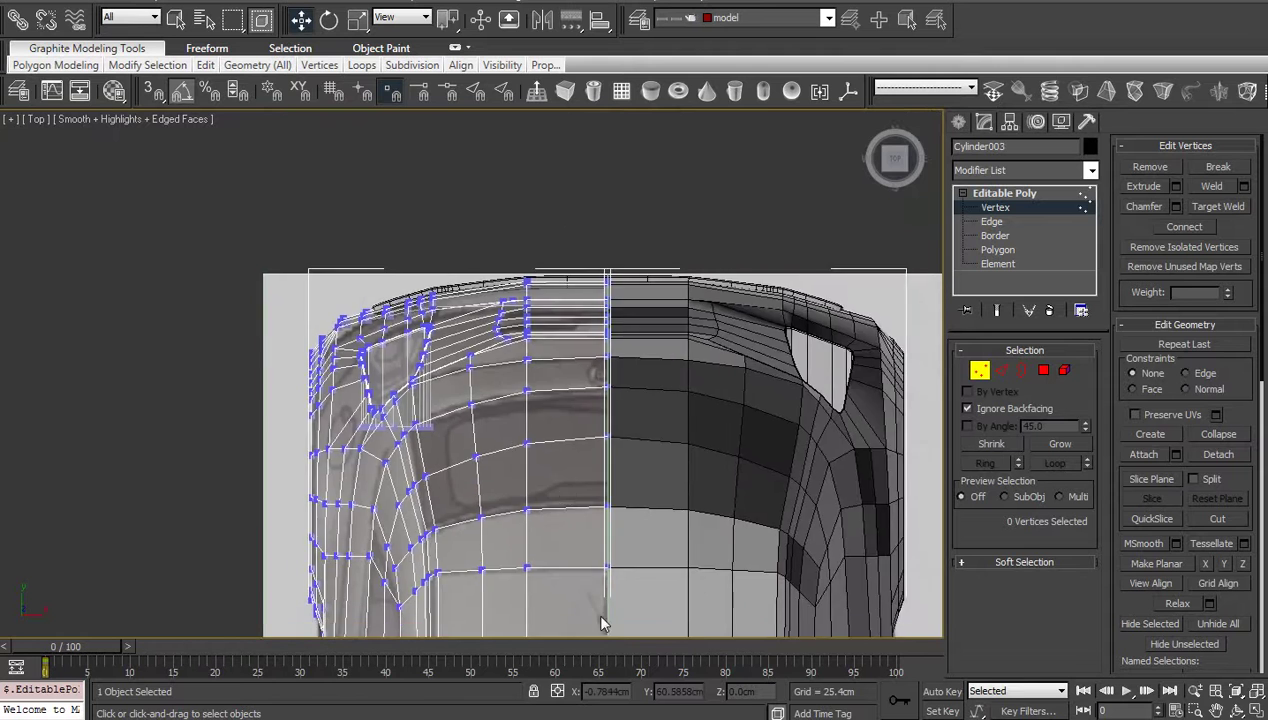
middle_click_drag(603, 623, 650, 272)
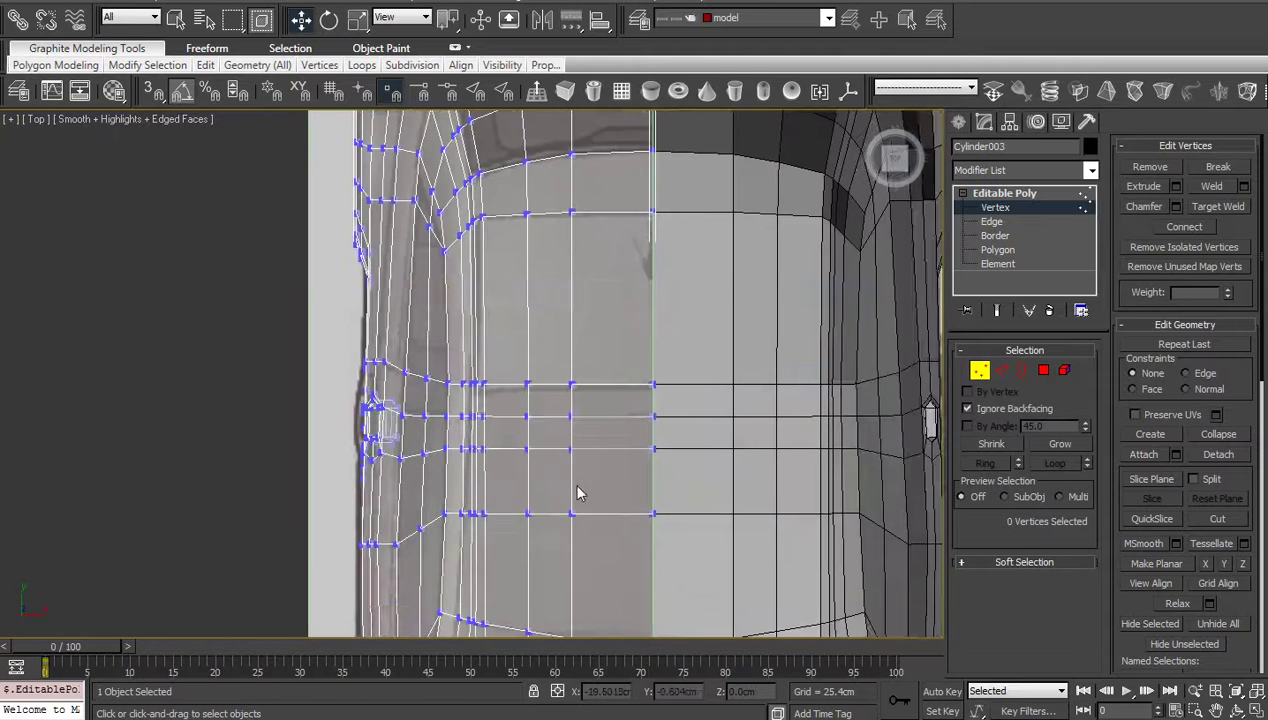
middle_click_drag(580, 491, 574, 308)
middle_click_drag(617, 531, 597, 328)
scroll(592, 480, "up", 2)
middle_click_drag(594, 474, 498, 557)
scroll(572, 488, "down", 2)
scroll(508, 520, "up", 4)
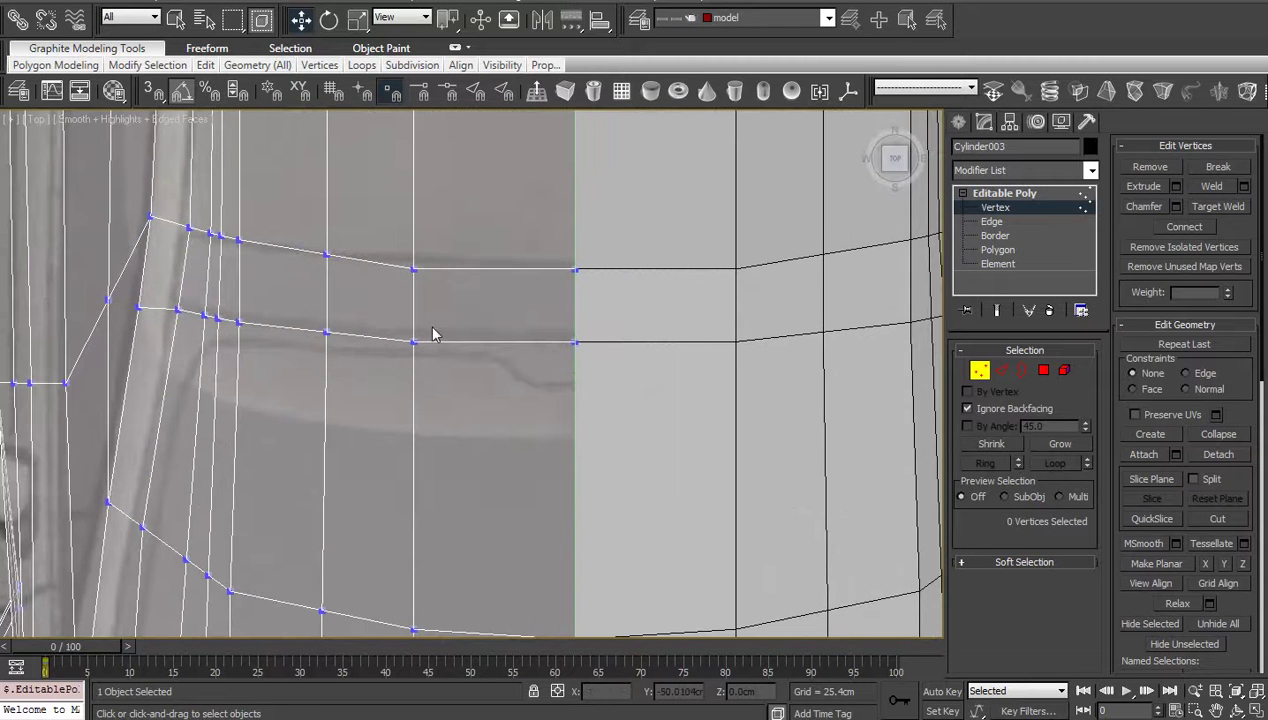
left_click_drag(392, 380, 414, 254)
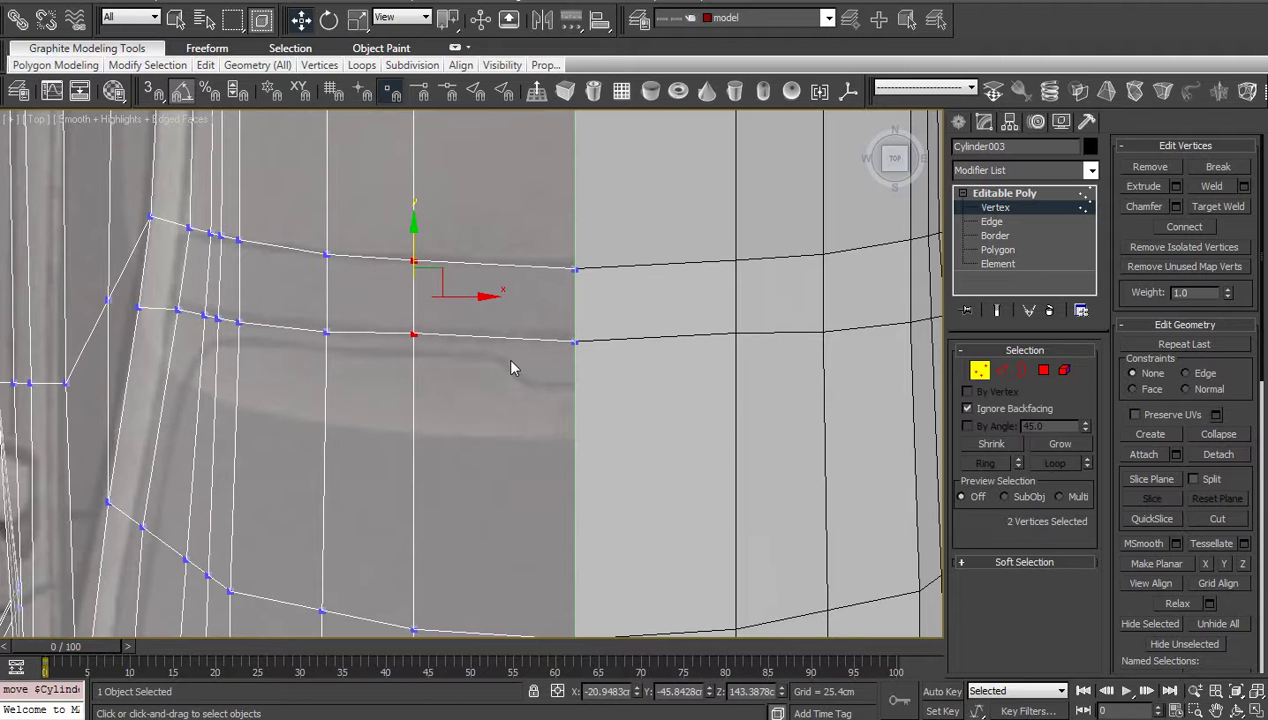
key("ctrl+z")
Step: Constrain movement to edges and shift the inner lengthwise row of vertices, from windshield top to front bumper, toward the centre line
scroll(511, 360, "down", 2)
scroll(511, 360, "up", 4)
scroll(450, 267, "down", 3)
middle_click_drag(500, 342, 526, 178)
scroll(550, 486, "down", 1)
middle_click_drag(550, 484, 552, 498)
scroll(553, 500, "up", 1)
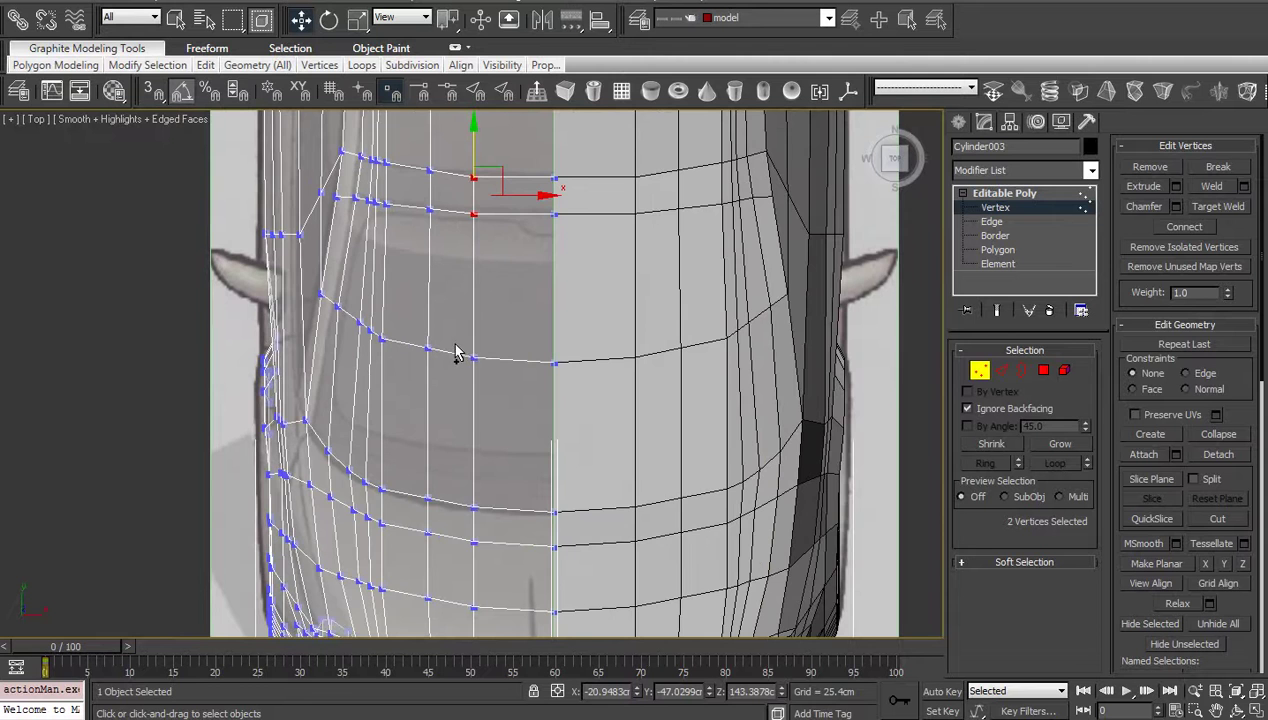
left_click_drag(528, 553, 524, 556, "ctrl")
scroll(521, 558, "down", 1)
middle_click_drag(521, 558, 536, 470)
scroll(524, 400, "up", 1)
scroll(536, 470, "up", 3)
left_click_drag(501, 362, 549, 555, "ctrl")
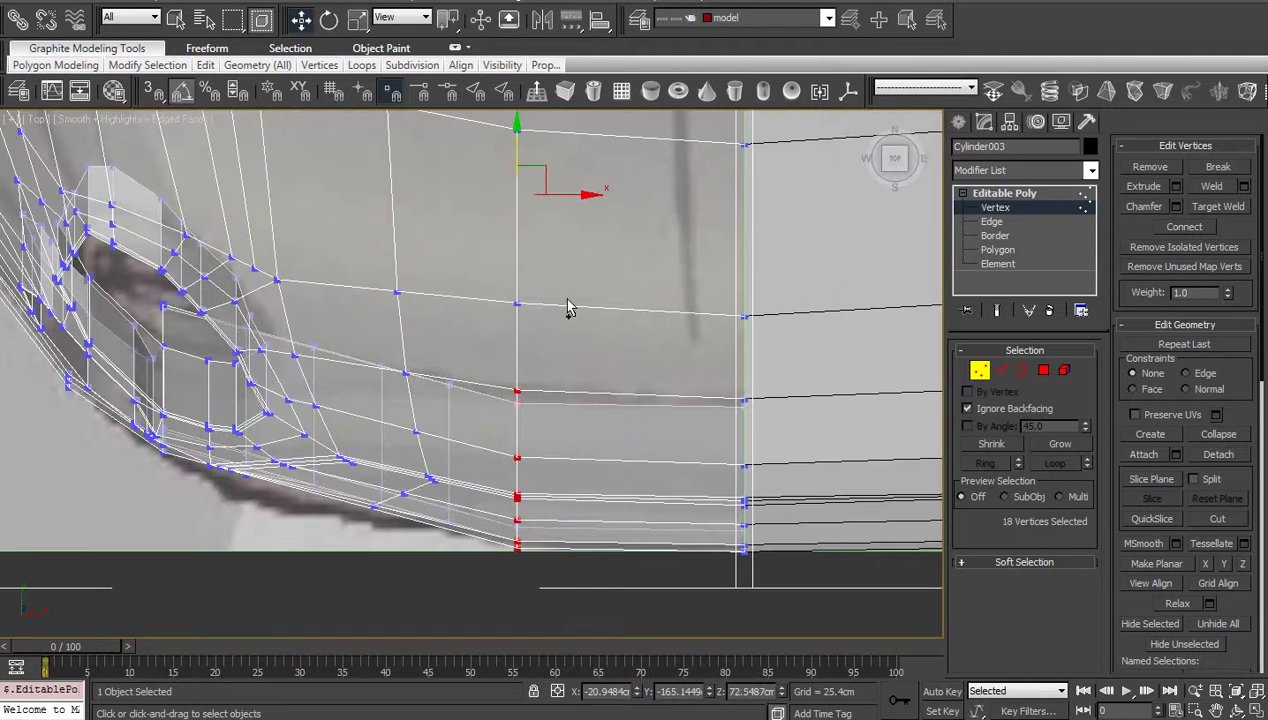
left_click_drag(543, 267, 504, 362, "ctrl")
scroll(506, 382, "down", 3)
middle_click_drag(513, 388, 512, 526)
scroll(511, 527, "down", 1)
scroll(512, 436, "down", 2)
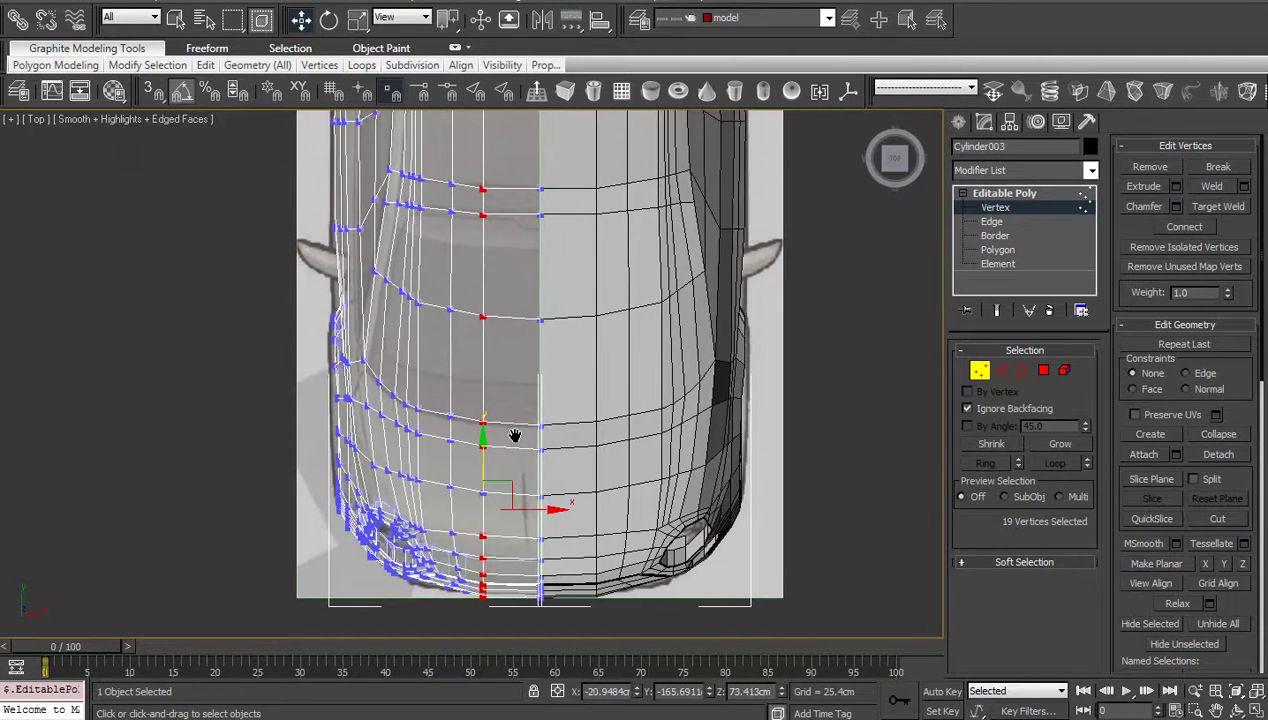
left_click(1187, 373)
mouse_move(530, 509)
left_mouse_down()
mouse_move(545, 510)
mouse_move(541, 528)
mouse_move(517, 535)
mouse_move(547, 508)
left_mouse_up()
left_click(486, 495, "ctrl")
Step: Slide the same row's four mid-roof vertices toward the centre line, and its two rear roof vertices by about 2.4 cm along X
middle_click_drag(547, 371, 555, 608)
scroll(532, 452, "up", 2)
middle_click_drag(532, 447, 532, 534)
left_click_drag(537, 440, 537, 440)
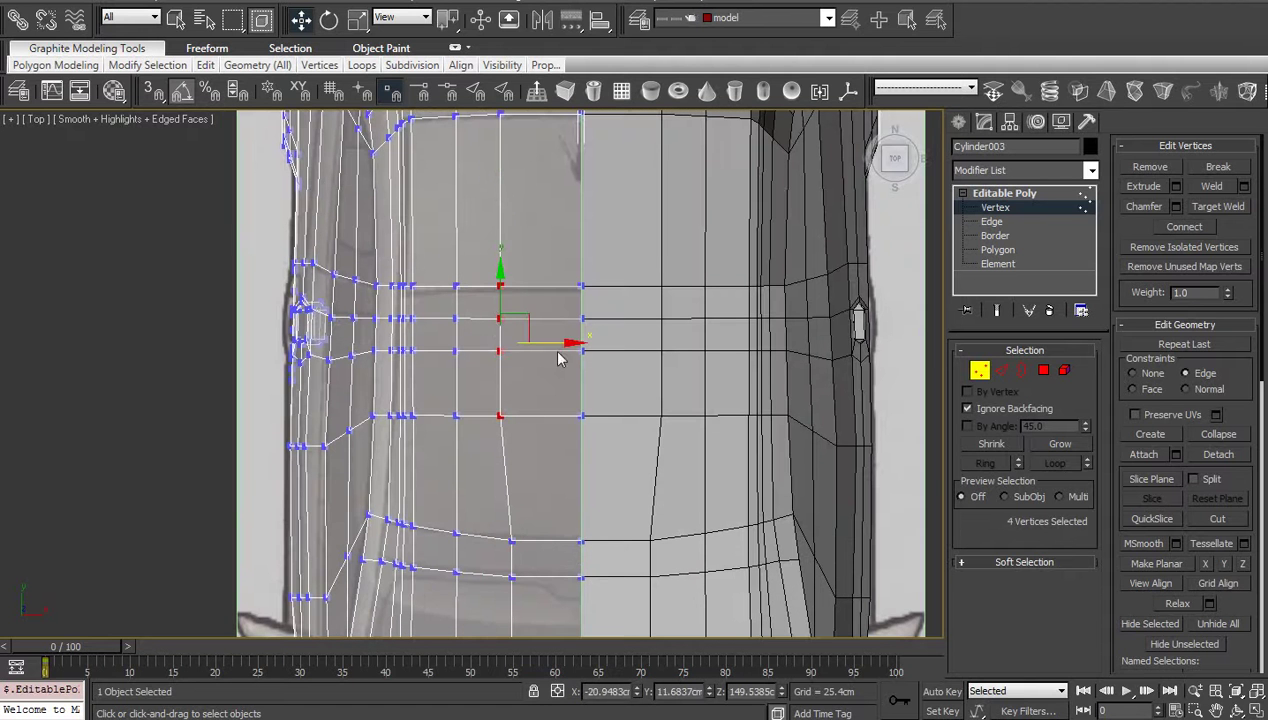
left_click_drag(552, 348, 566, 350)
middle_click_drag(566, 350, 574, 578)
left_click_drag(528, 376, 528, 374)
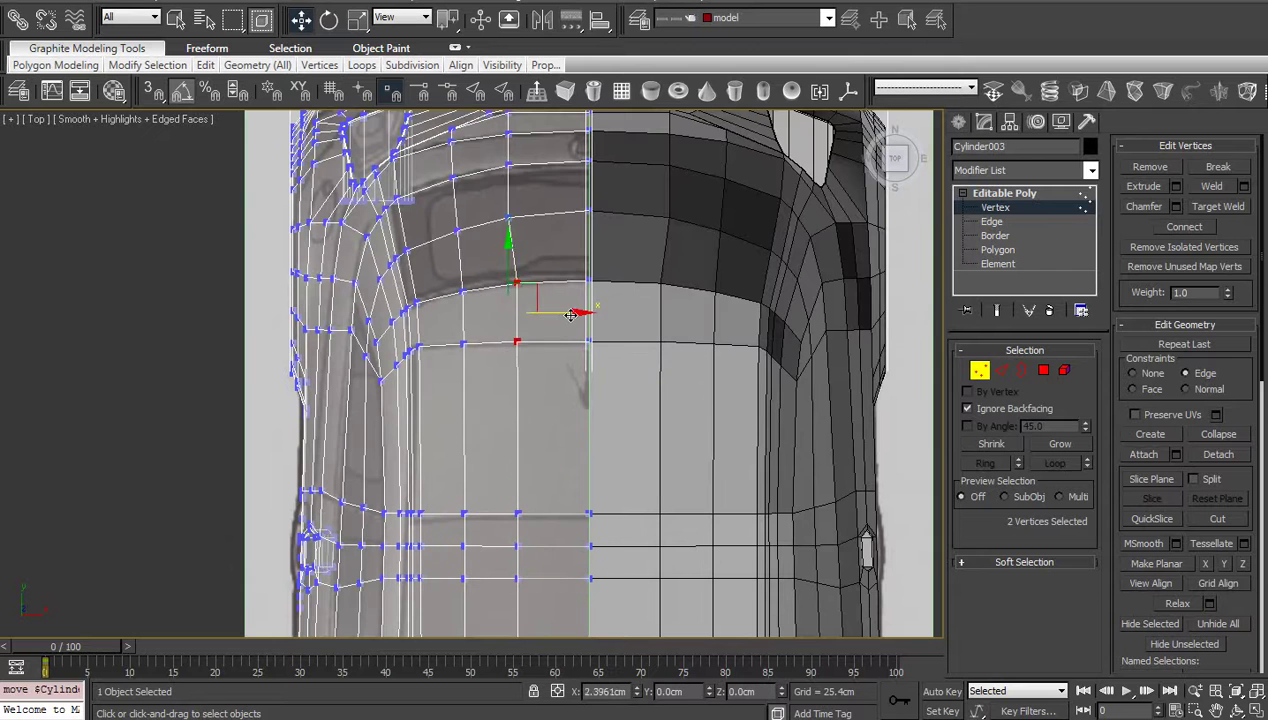
Step: Slide the same row's vertex in the middle of the rear window about 0.96 cm toward the centre line along its edge
scroll(560, 315, "up", 2)
middle_click_drag(560, 315, 569, 486)
scroll(569, 486, "up", 2)
left_click(530, 440)
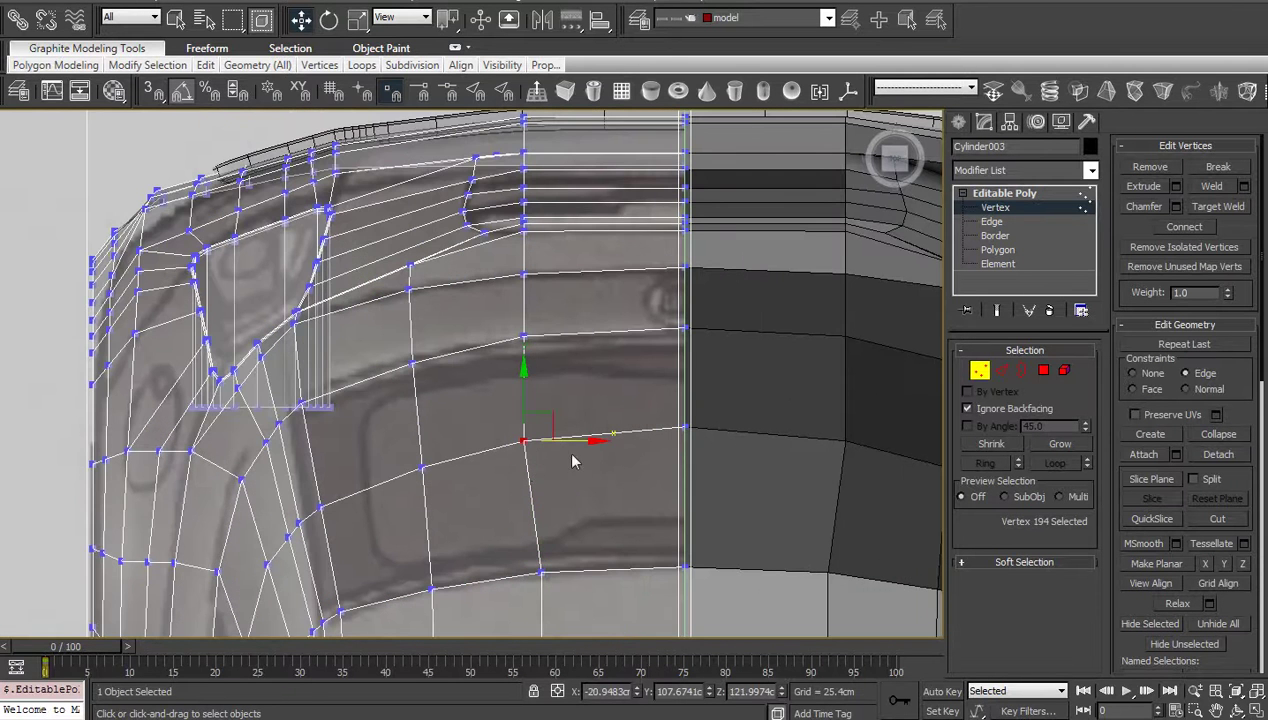
scroll(580, 455, "down", 3)
scroll(572, 470, "up", 3)
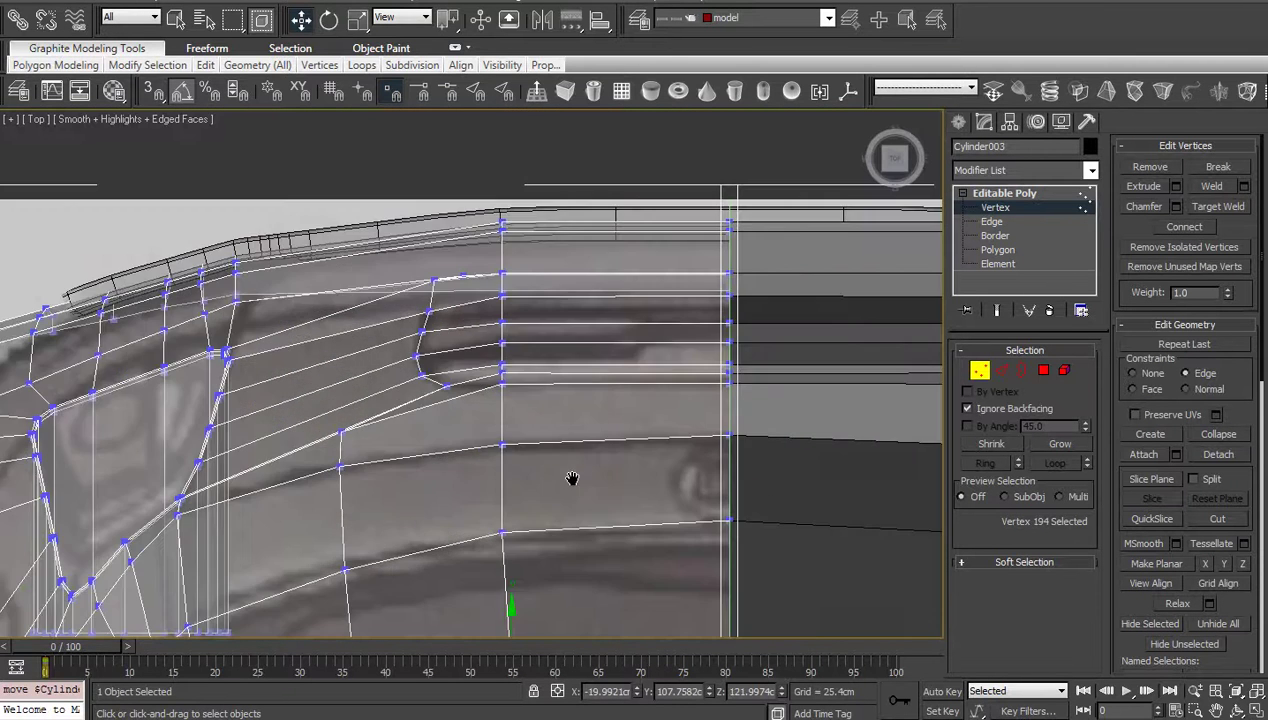
Step: Select the whole body element, assign it smoothing group 30, and return to vertex editing with nothing selected
scroll(572, 476, "down", 3)
middle_click_drag(572, 476, 568, 391)
scroll(571, 430, "down", 3)
middle_click_drag(562, 596, 431, 424)
scroll(509, 387, "up", 3)
left_click(998, 263)
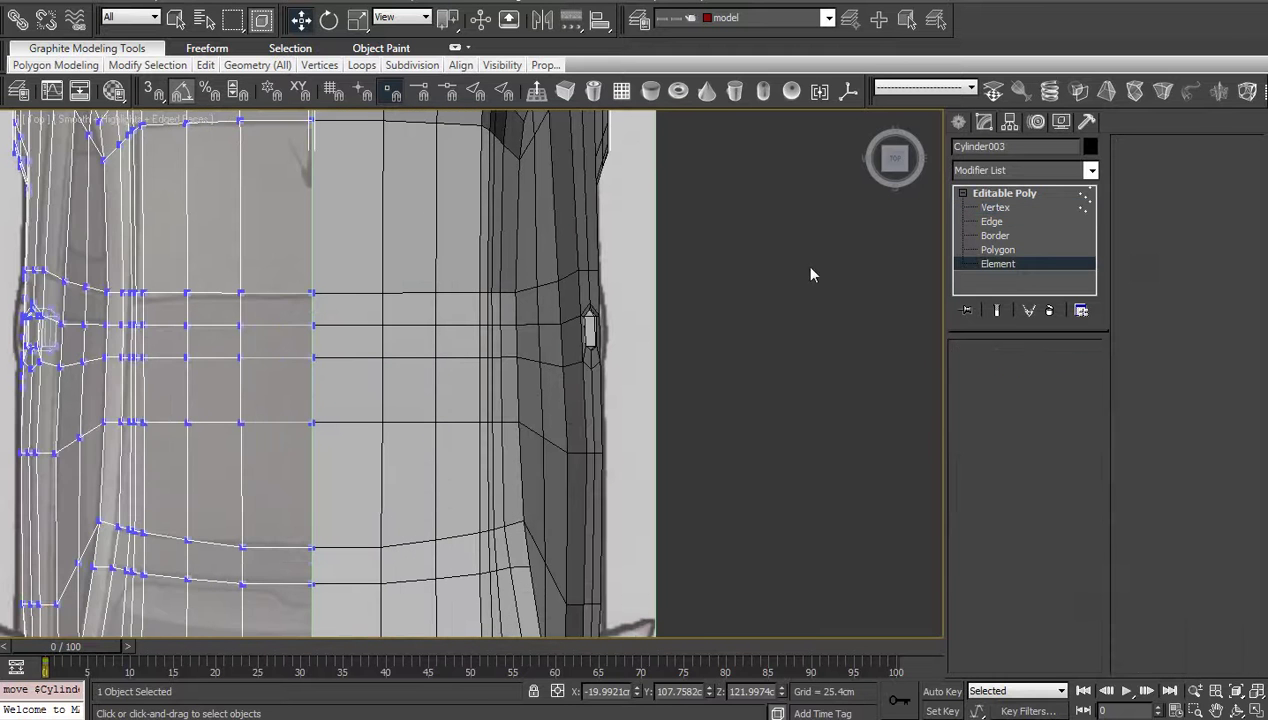
left_click(255, 308)
scroll(1202, 476, "down", 5)
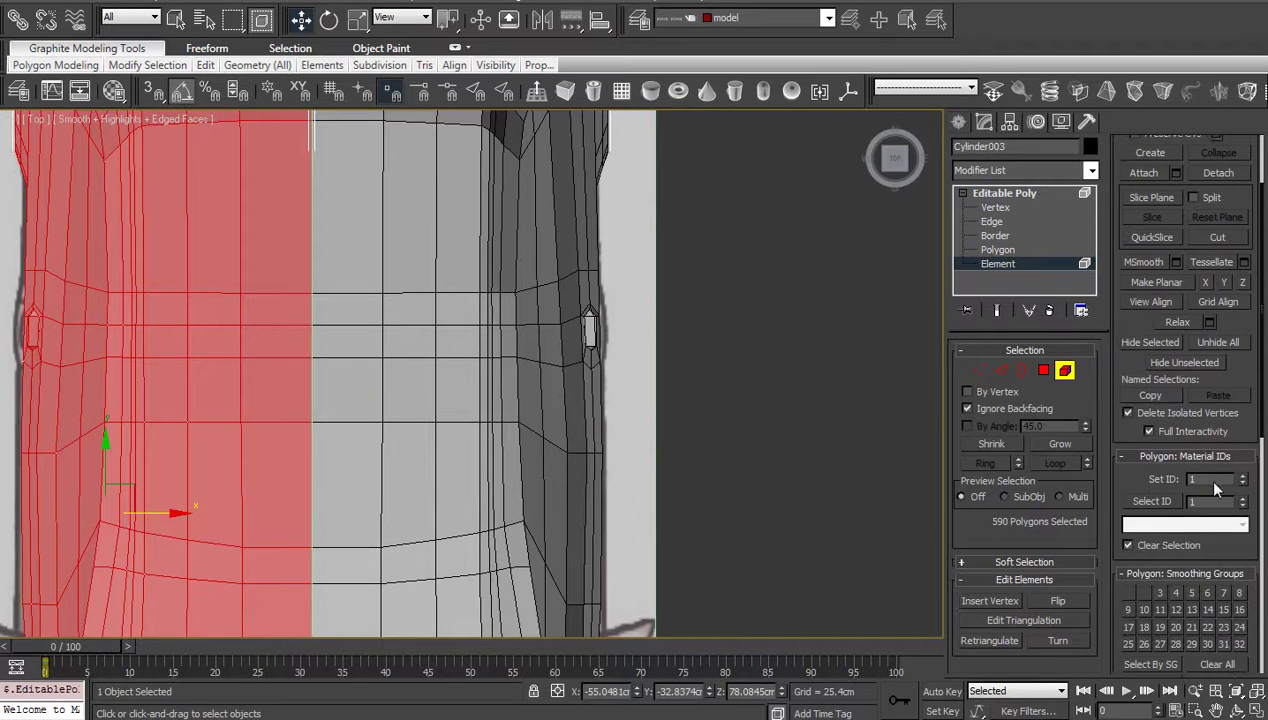
left_click(1207, 565)
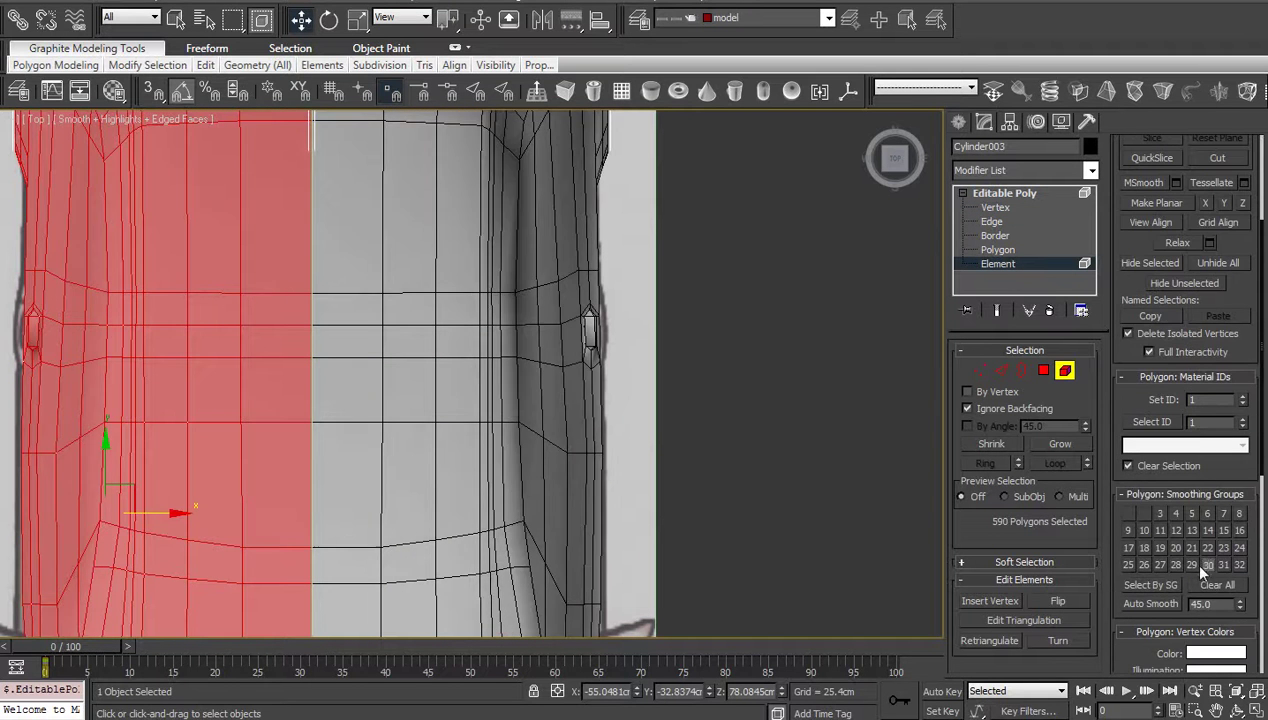
left_click(993, 209)
left_click(838, 384)
Step: Examine the smoothed rear end and rear window vertex rows from above against the blueprint
scroll(398, 378, "down", 2)
middle_click_drag(330, 341, 441, 424)
scroll(441, 424, "up", 3)
scroll(505, 469, "down", 3)
middle_click_drag(506, 466, 560, 570)
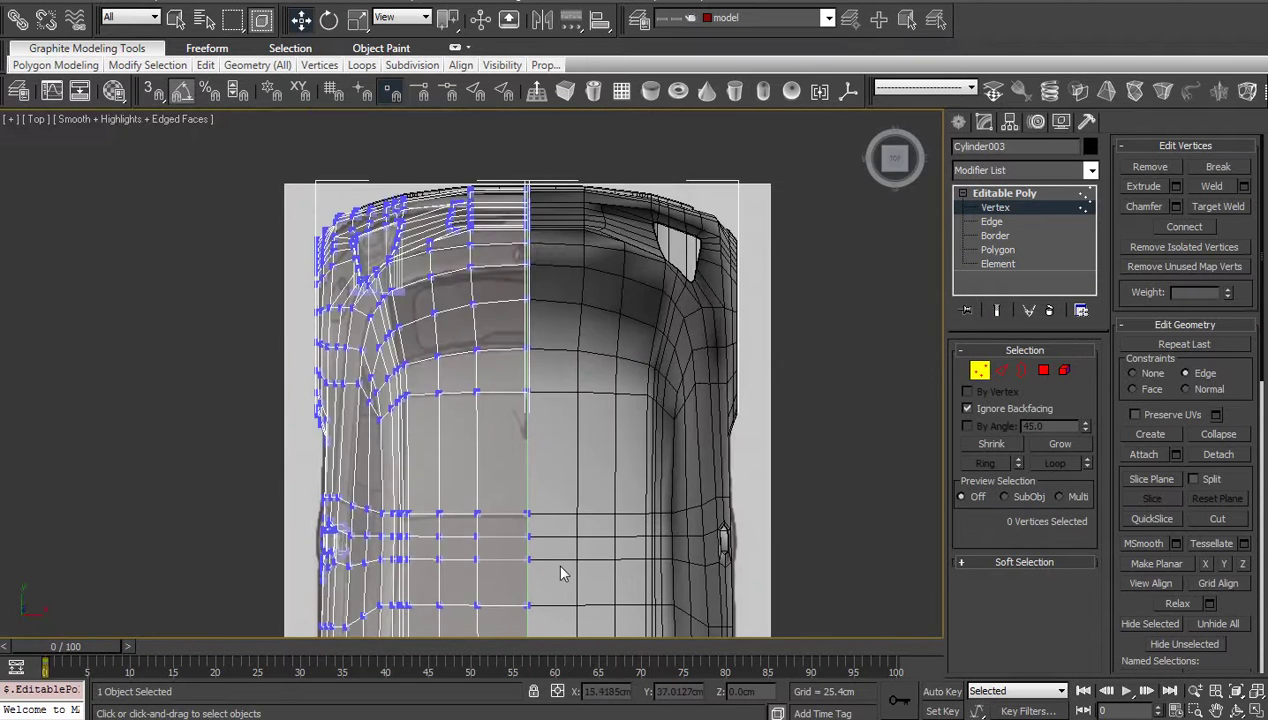
scroll(517, 353, "up", 4)
middle_click_drag(517, 353, 531, 510)
left_click_drag(539, 337, 580, 402)
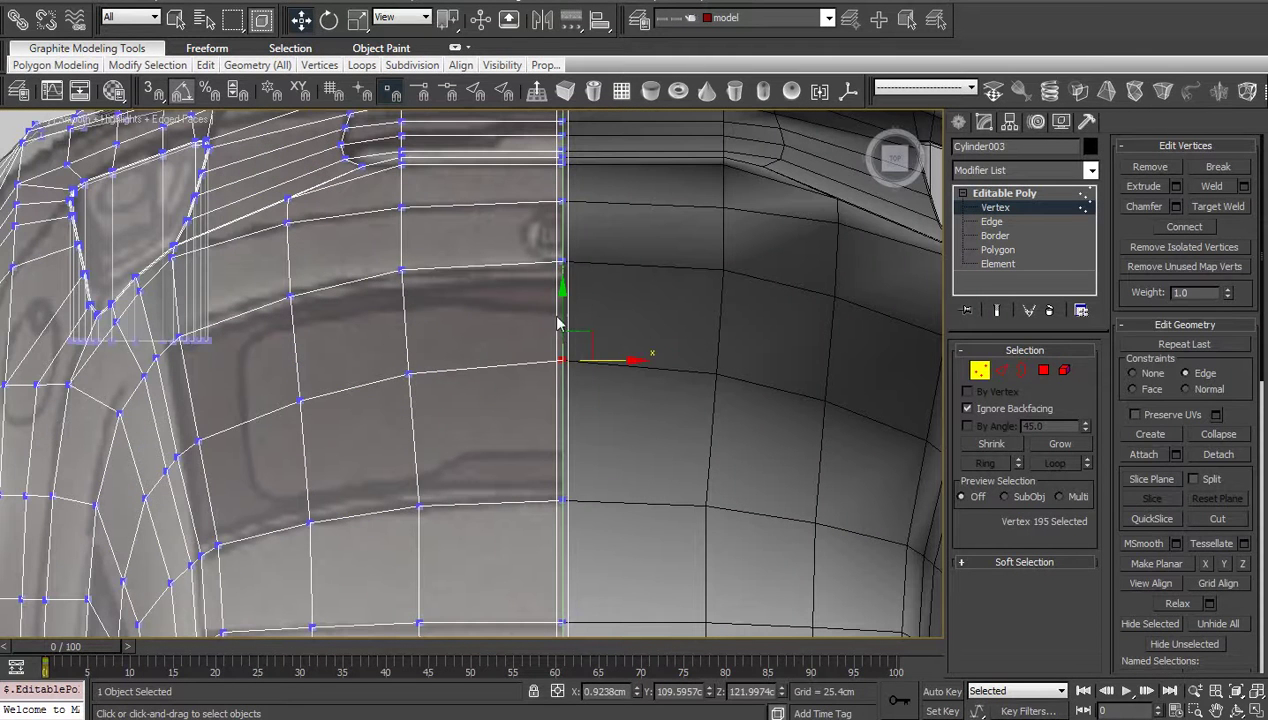
scroll(577, 316, "down", 3)
middle_click_drag(570, 365, 592, 337)
Step: Examine the rear fender, tail and rear window profile in the left view against the side blueprint
key("l")
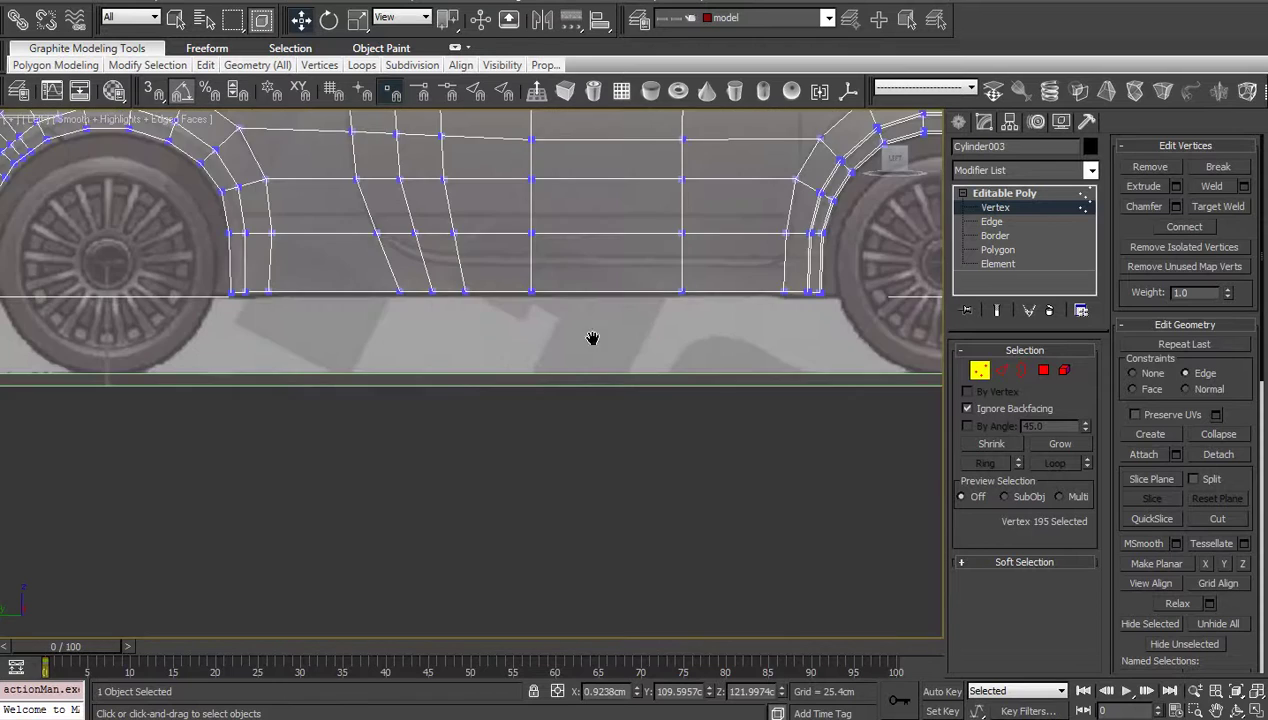
scroll(518, 461, "down", 4)
scroll(515, 468, "up", 8)
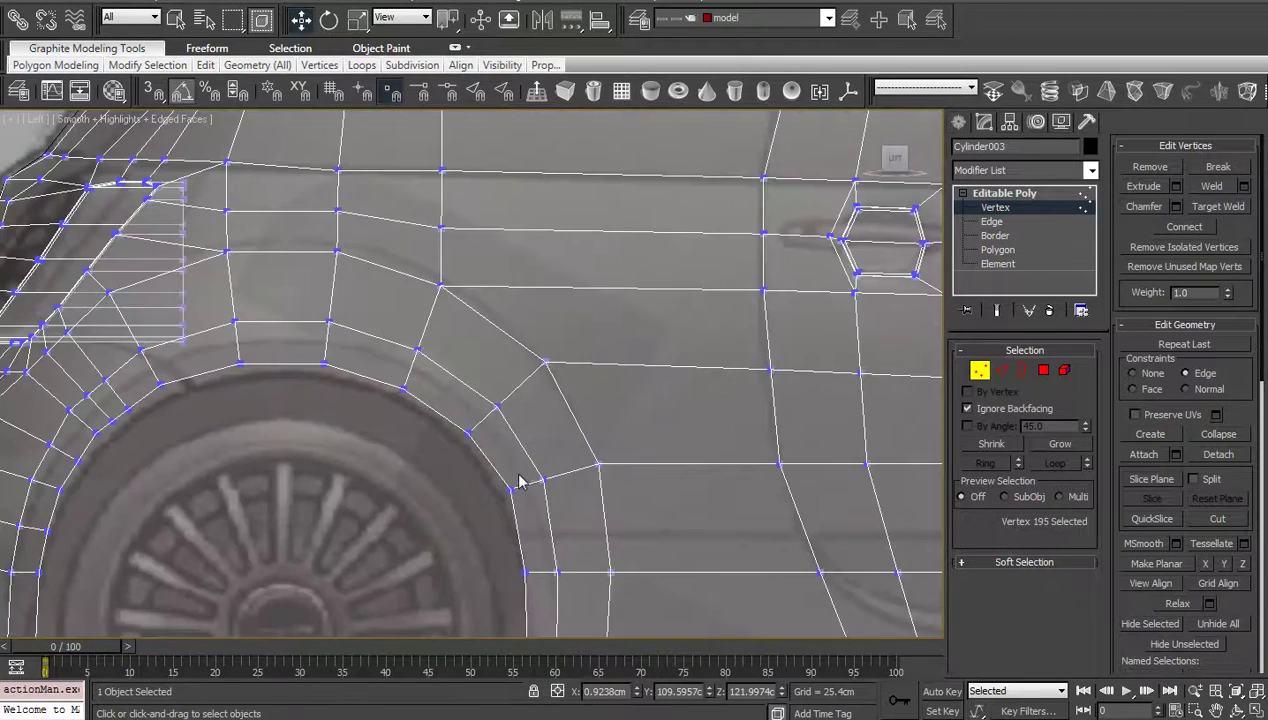
middle_click_drag(503, 470, 618, 515)
scroll(645, 528, "up", 3)
scroll(651, 532, "down", 3)
middle_click_drag(527, 494, 653, 518)
middle_click_drag(545, 441, 577, 578)
scroll(577, 578, "up", 3)
scroll(588, 418, "up", 3)
middle_click_drag(588, 418, 589, 566)
left_click(608, 474)
scroll(618, 488, "down", 3)
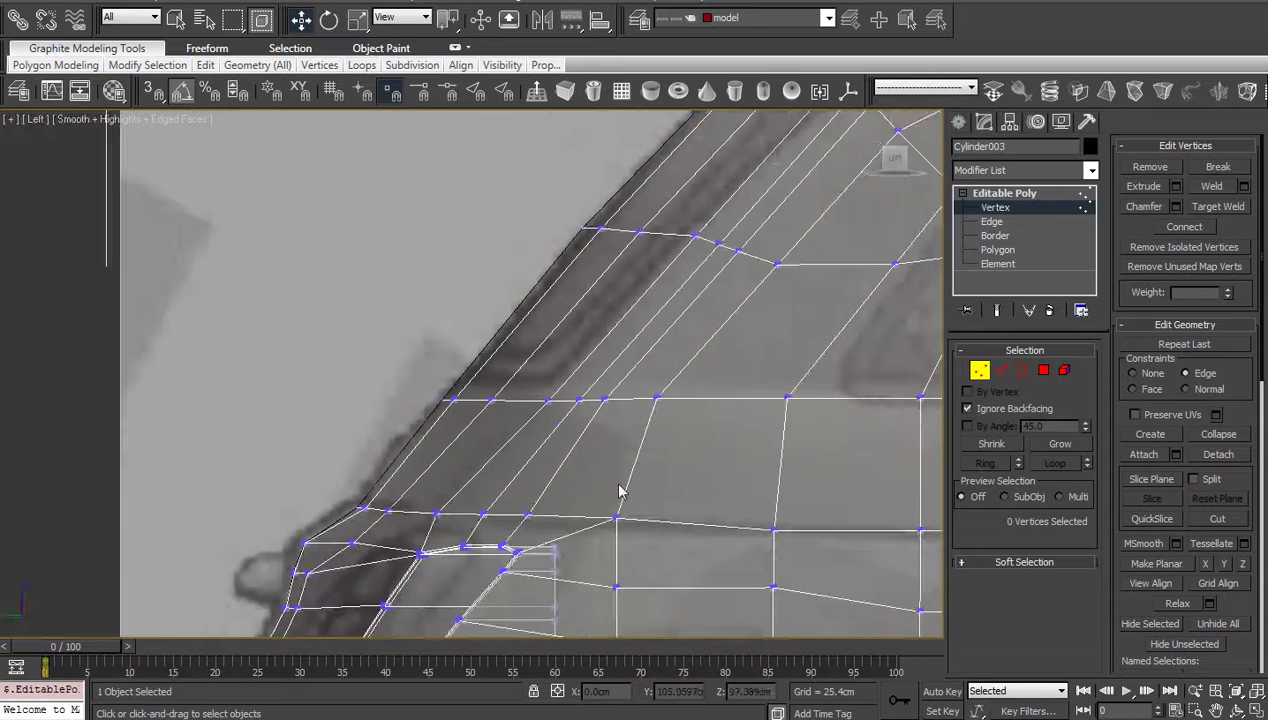
Step: Remove the edge movement constraint and move the vertex at the rear window's lower edge about 1.07 cm toward the rear
scroll(545, 430, "up", 3)
middle_click_drag(545, 430, 618, 524)
left_click(626, 463)
left_click_drag(663, 453, 649, 467)
key("ctrl+z")
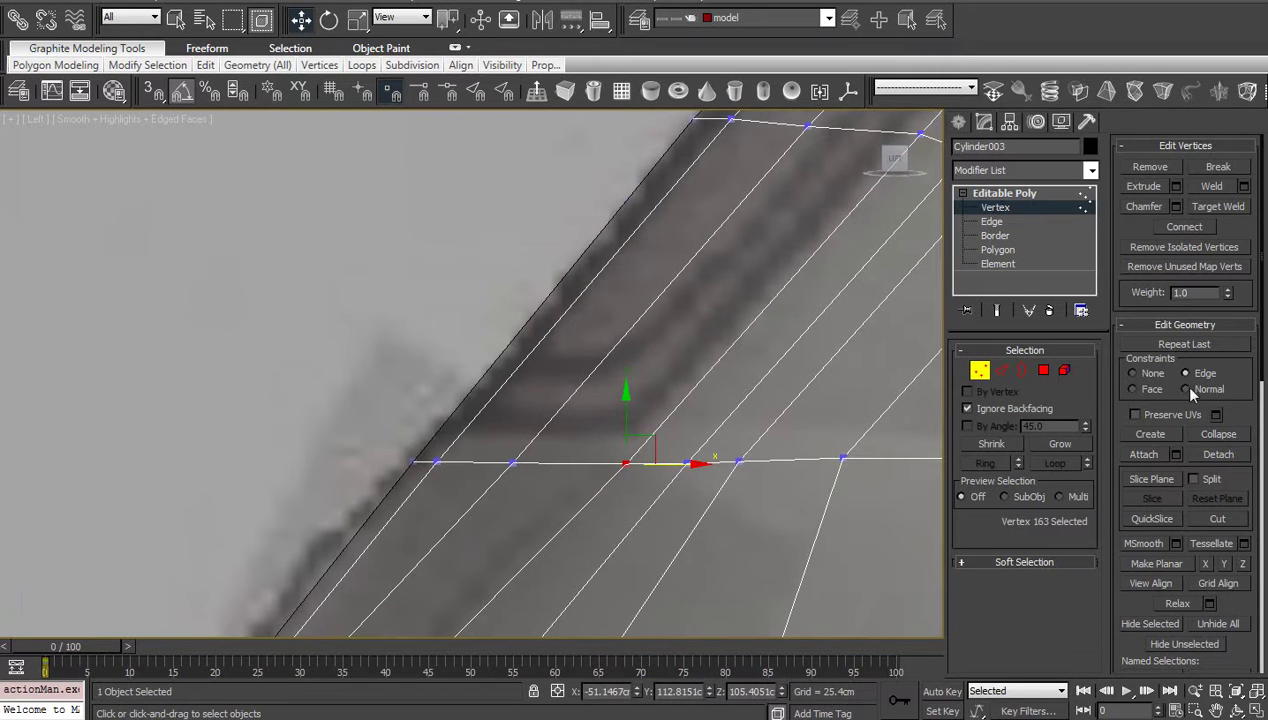
left_click(1134, 374)
left_click_drag(674, 463, 651, 463)
Step: Move the three outermost vertices at the roof's rear corner about 0.30 cm forward and 0.42 cm up, and clear the selection
scroll(674, 442, "down", 5)
middle_click_drag(674, 442, 563, 504)
scroll(600, 490, "up", 5)
middle_click_drag(636, 483, 506, 490)
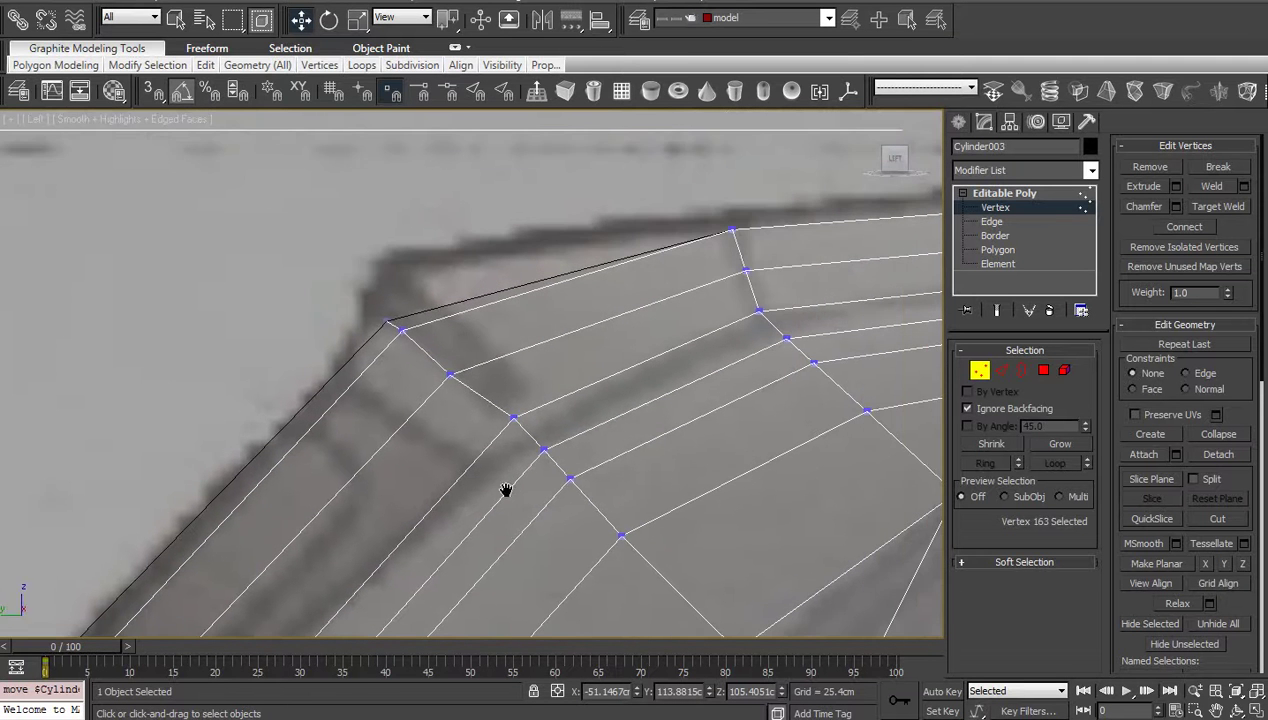
left_click_drag(381, 310, 468, 398)
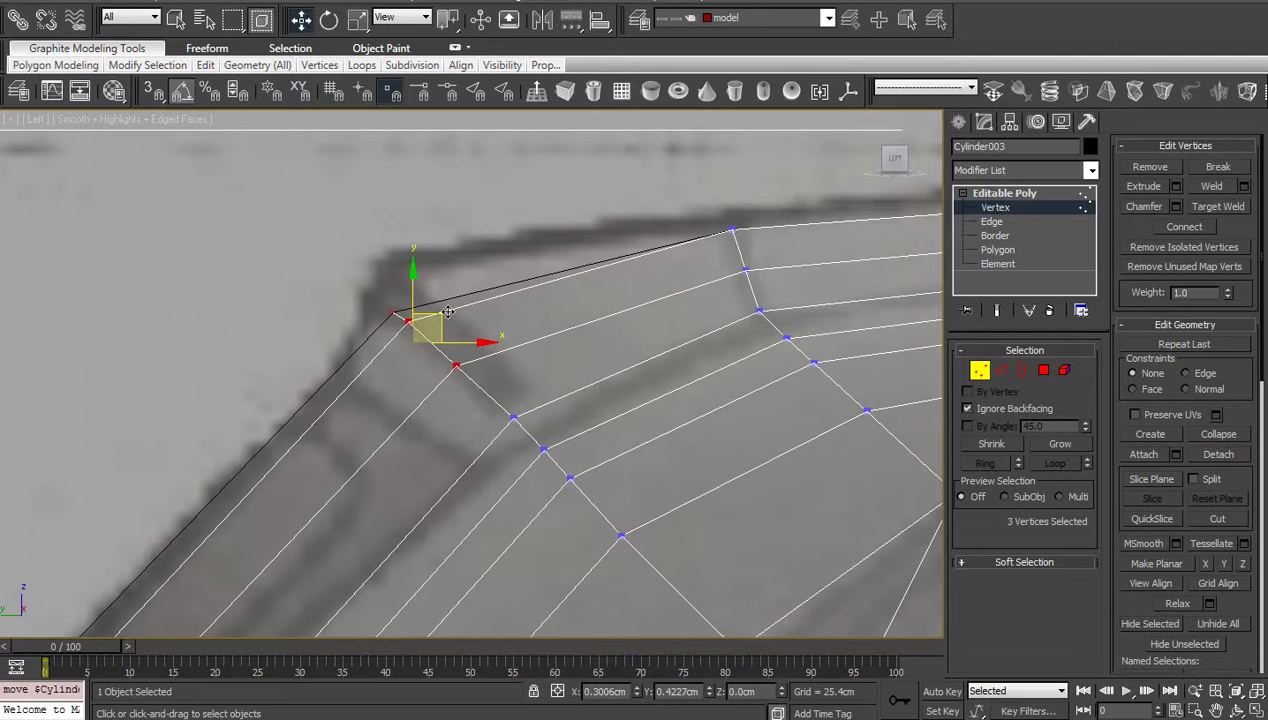
left_click(643, 292)
Step: Examine the roof line and side window vertex rows in the left view against the side blueprint
scroll(650, 330, "down", 6)
middle_click_drag(715, 385, 436, 399)
scroll(437, 447, "up", 5)
middle_click_drag(651, 436, 568, 440)
scroll(552, 388, "down", 5)
scroll(583, 309, "up", 2)
scroll(568, 444, "up", 2)
scroll(677, 354, "down", 5)
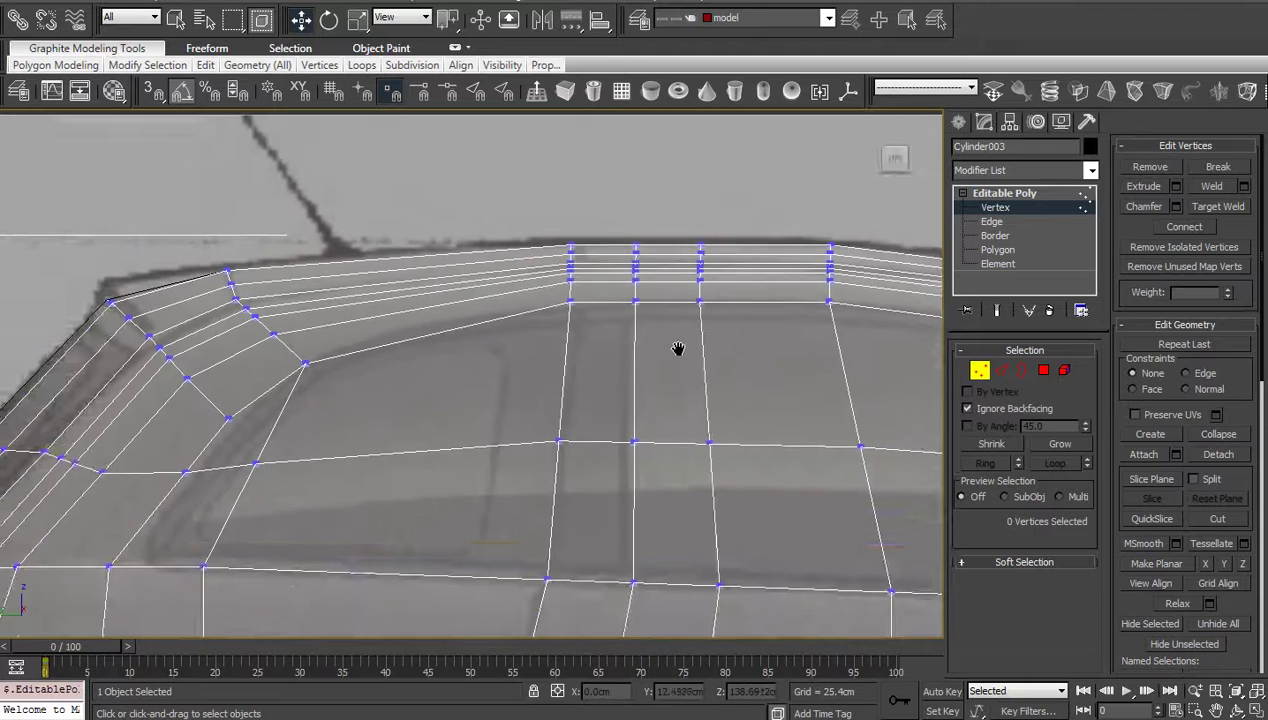
middle_click_drag(575, 396, 604, 388)
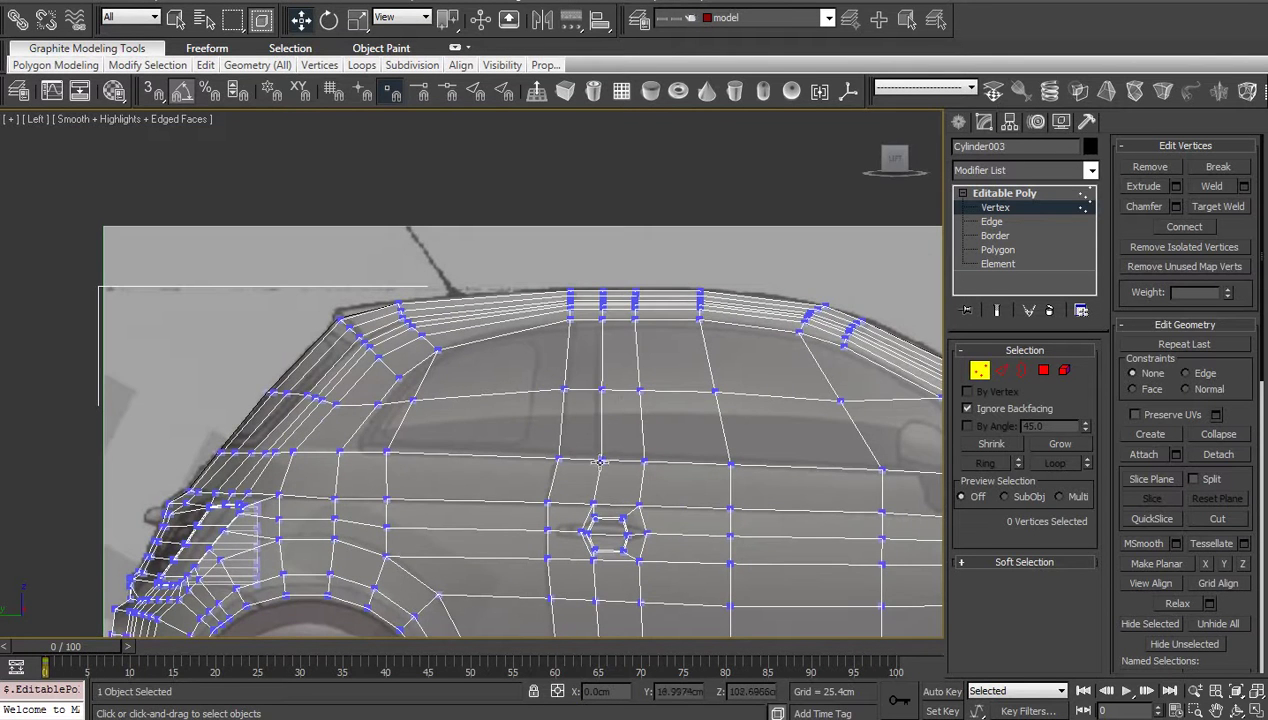
Step: Lower the two bottom vertices of the roof rail's rearmost column above the door pillar slightly, and clear the selection
scroll(600, 462, "up", 3)
middle_click_drag(666, 478, 481, 476)
scroll(481, 418, "up", 3)
middle_click_drag(481, 340, 476, 517)
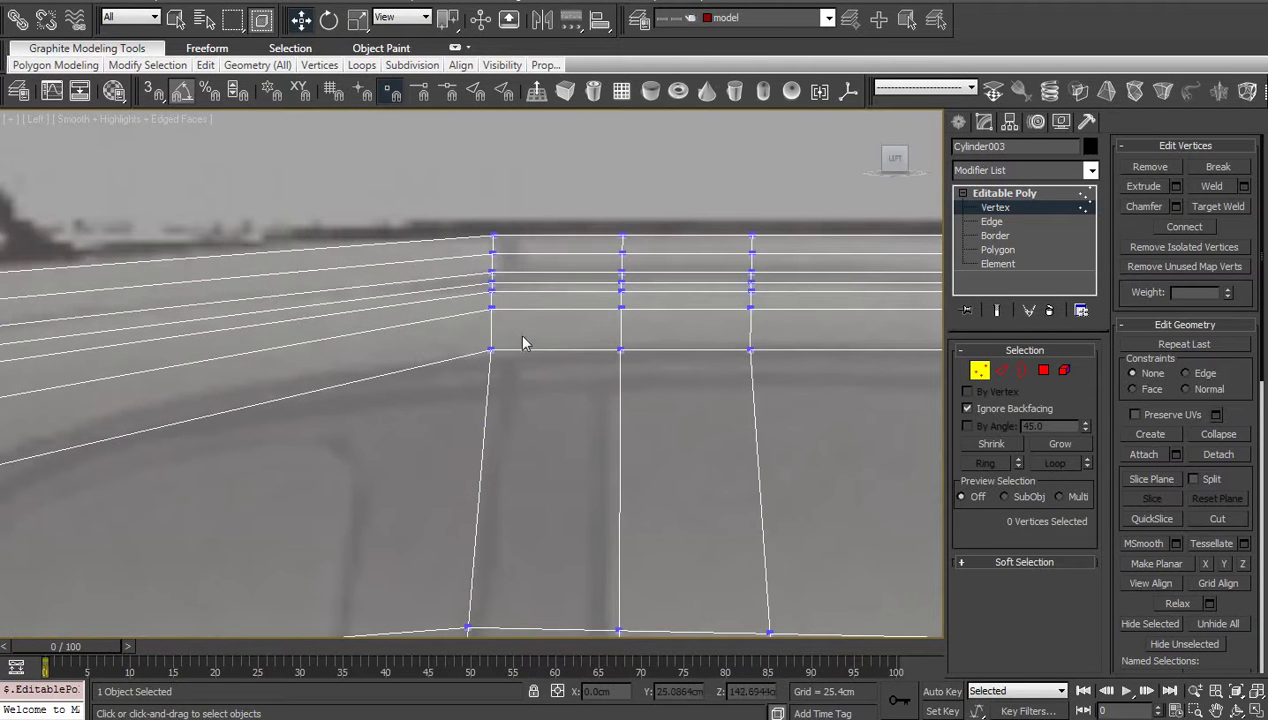
left_click_drag(522, 343, 474, 370)
left_click(486, 310, "ctrl")
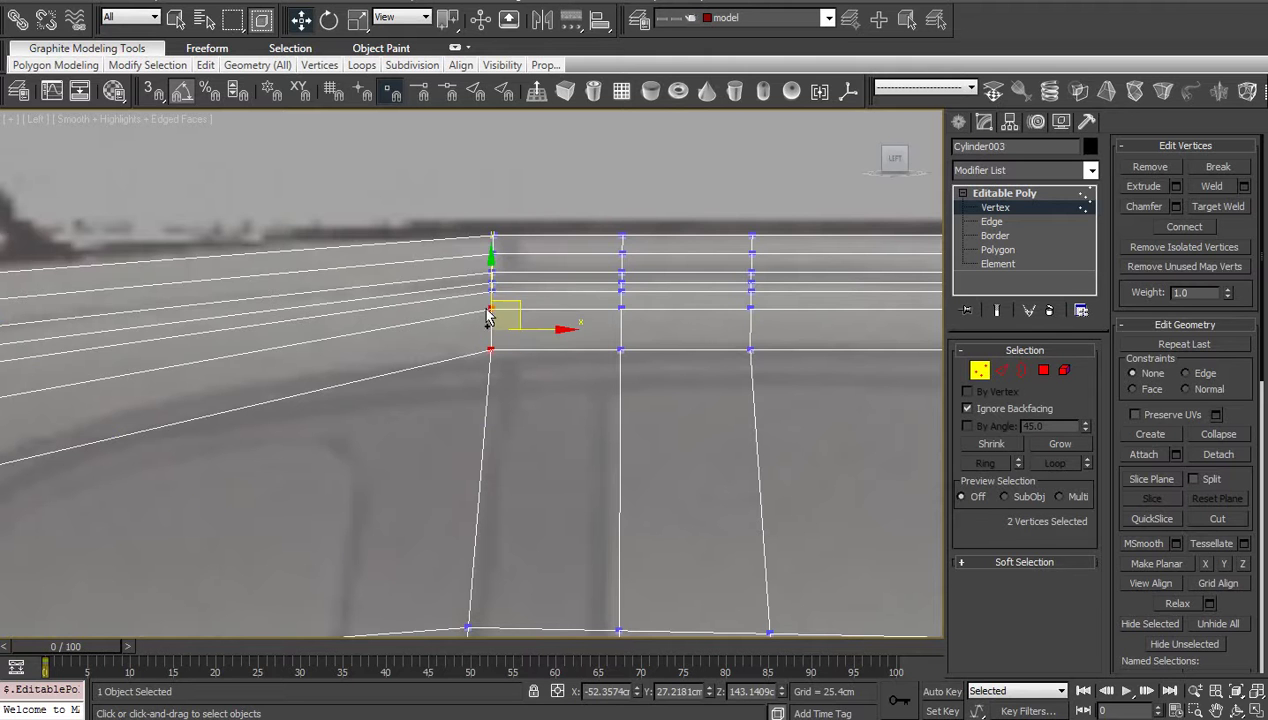
left_click_drag(488, 276, 488, 284)
left_click(569, 298)
Step: Lower two middle vertices of the same roof rail column slightly, and lower the bottom one of the pair about 0.27 cm more
scroll(540, 350, "up", 3)
middle_click_drag(536, 354, 526, 478)
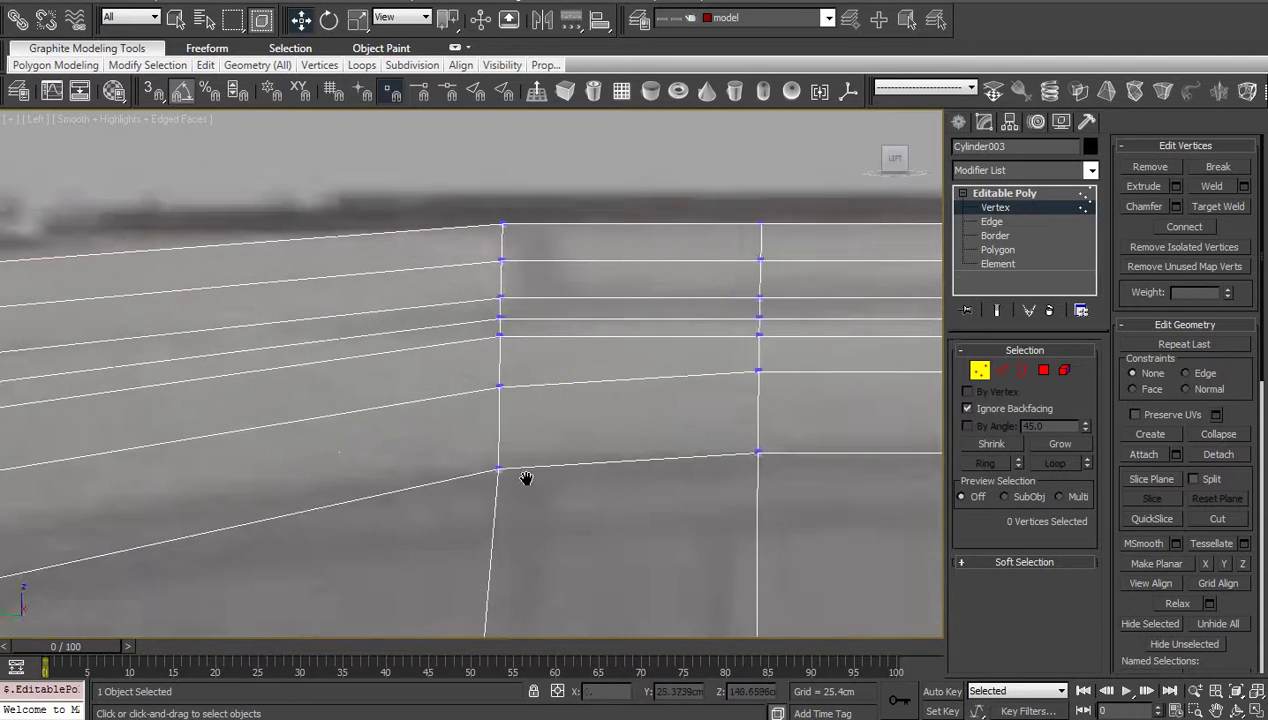
scroll(530, 470, "up", 2)
left_click_drag(521, 357, 464, 408)
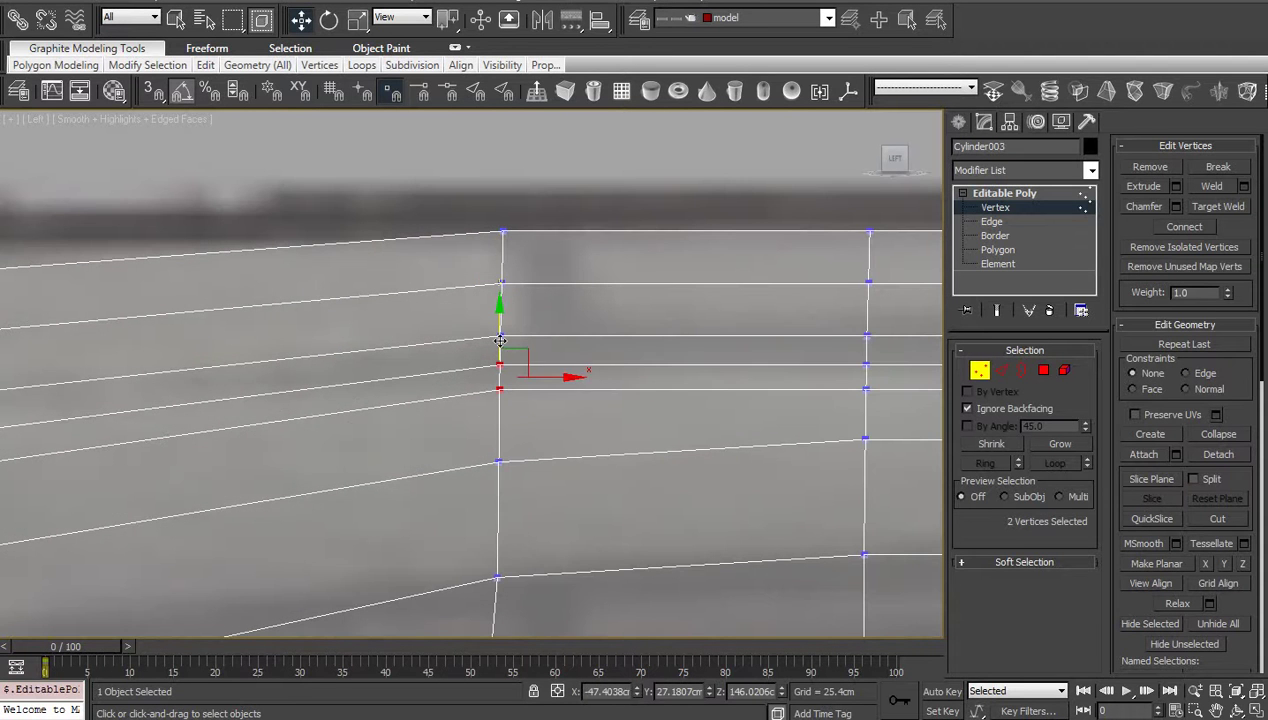
left_click_drag(498, 332, 498, 343)
left_click(566, 364)
left_click_drag(467, 428, 467, 428)
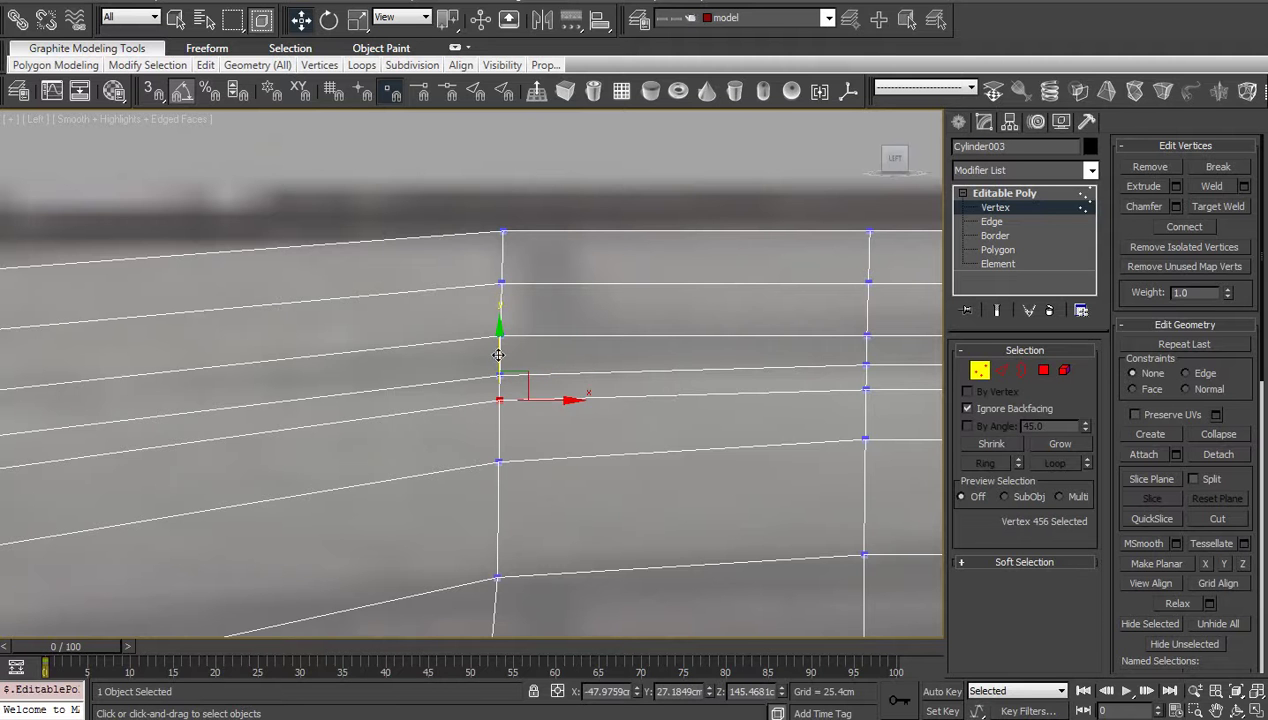
left_click_drag(499, 349, 499, 360)
Step: Examine the roof rail, windshield pillar, door and rear fender vertex rows in the left view against the blueprint
scroll(690, 485, "down", 4)
middle_click_drag(705, 492, 535, 479)
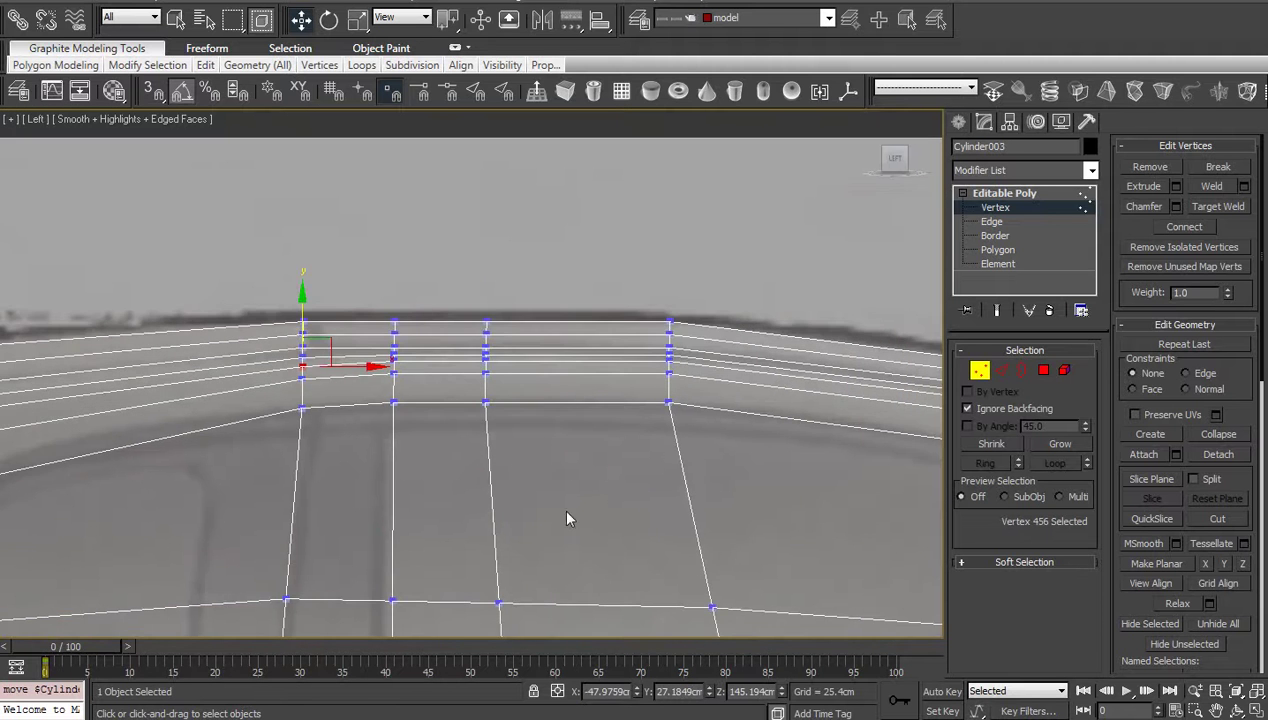
scroll(620, 545, "down", 4)
middle_click_drag(820, 598, 612, 519)
scroll(640, 511, "up", 2)
middle_click_drag(700, 535, 489, 500)
scroll(489, 500, "up", 2)
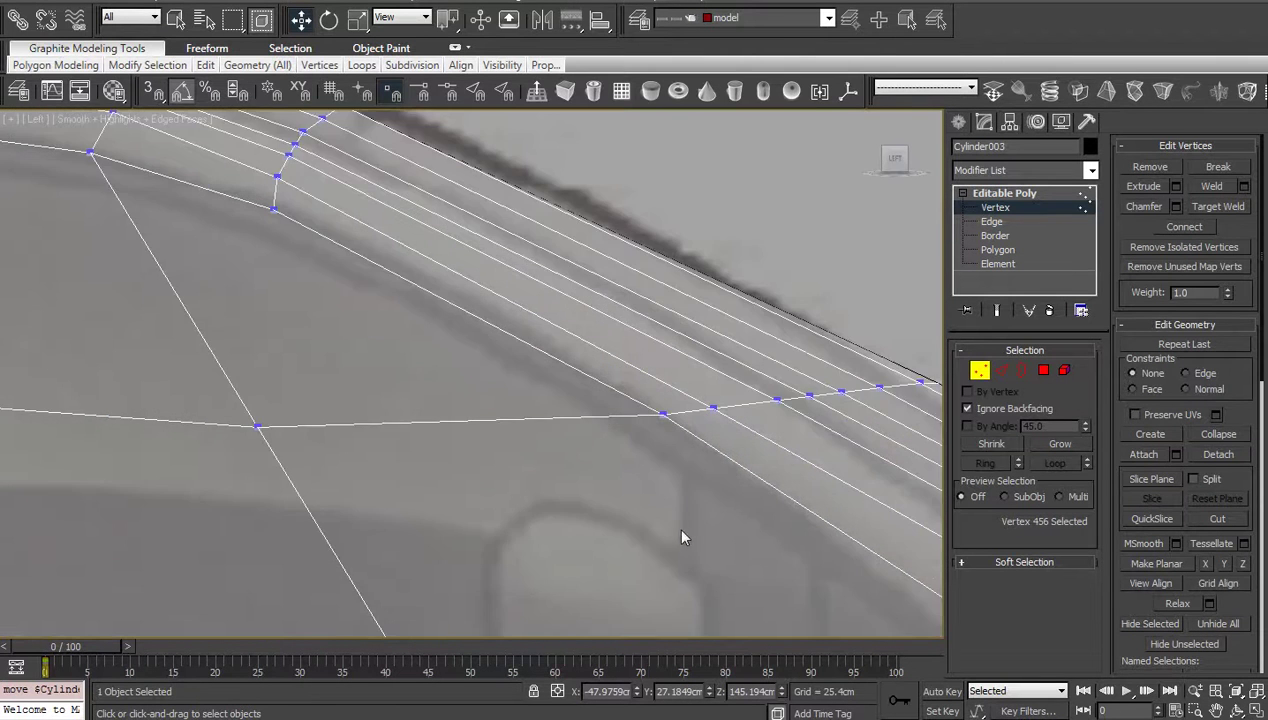
middle_click_drag(710, 533, 482, 478)
scroll(482, 478, "down", 1)
scroll(604, 497, "down", 2)
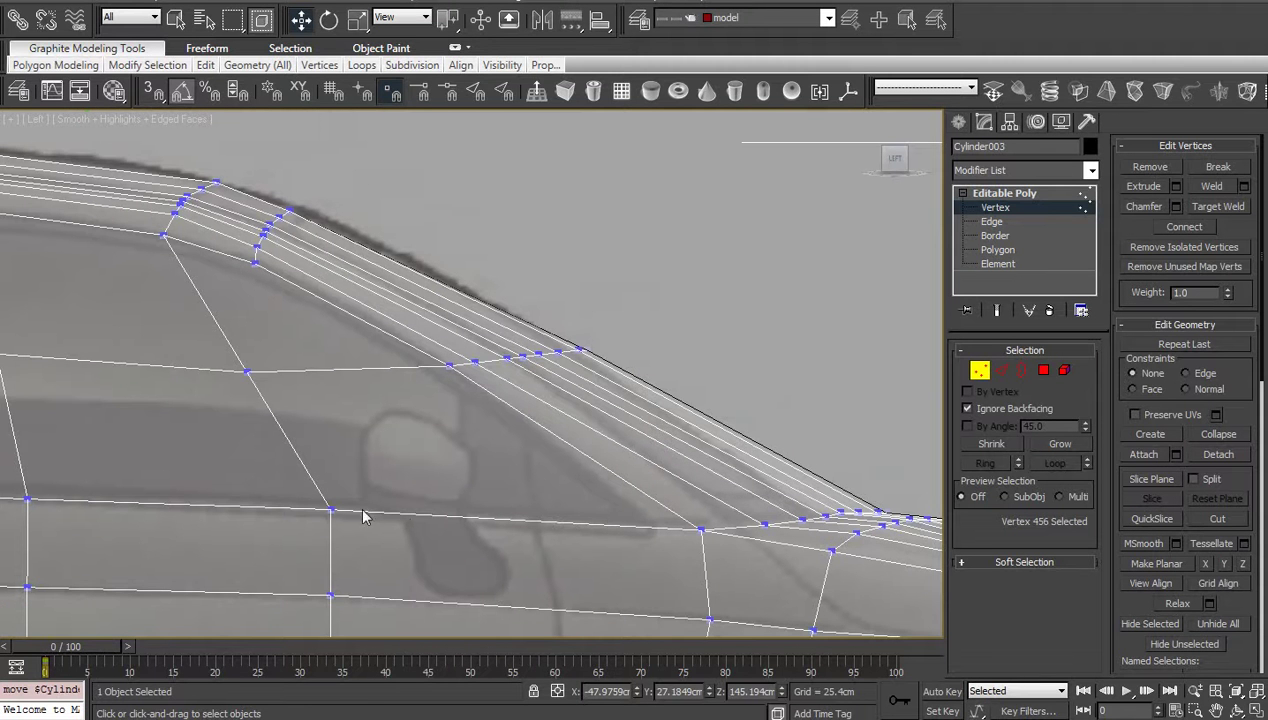
middle_click_drag(365, 517, 768, 511)
scroll(374, 467, "down", 2)
middle_click_drag(370, 467, 592, 453)
middle_click_drag(441, 463, 588, 346)
scroll(583, 348, "up", 2)
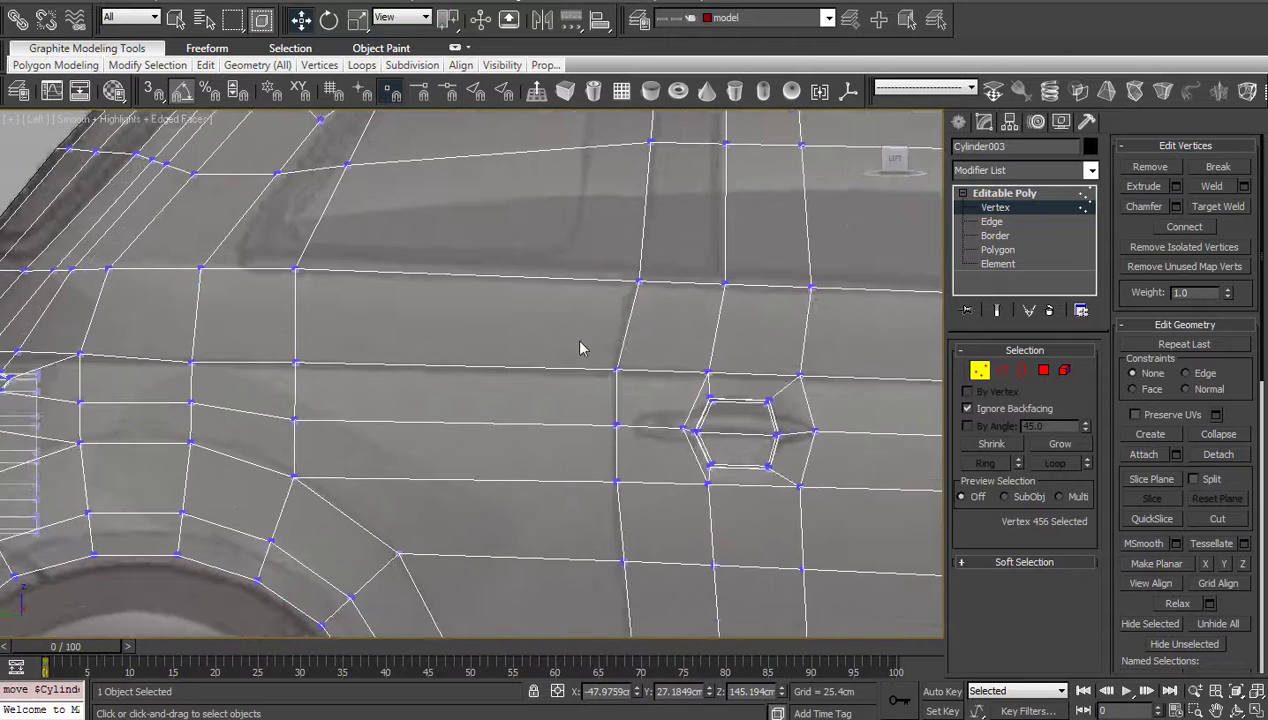
Step: Raise the door handle recess's rear corner vertices about 0.41 cm and its front corner vertices slightly, and clear the selection
middle_click_drag(678, 440, 492, 414)
scroll(489, 419, "up", 3)
middle_click_drag(660, 496, 460, 443)
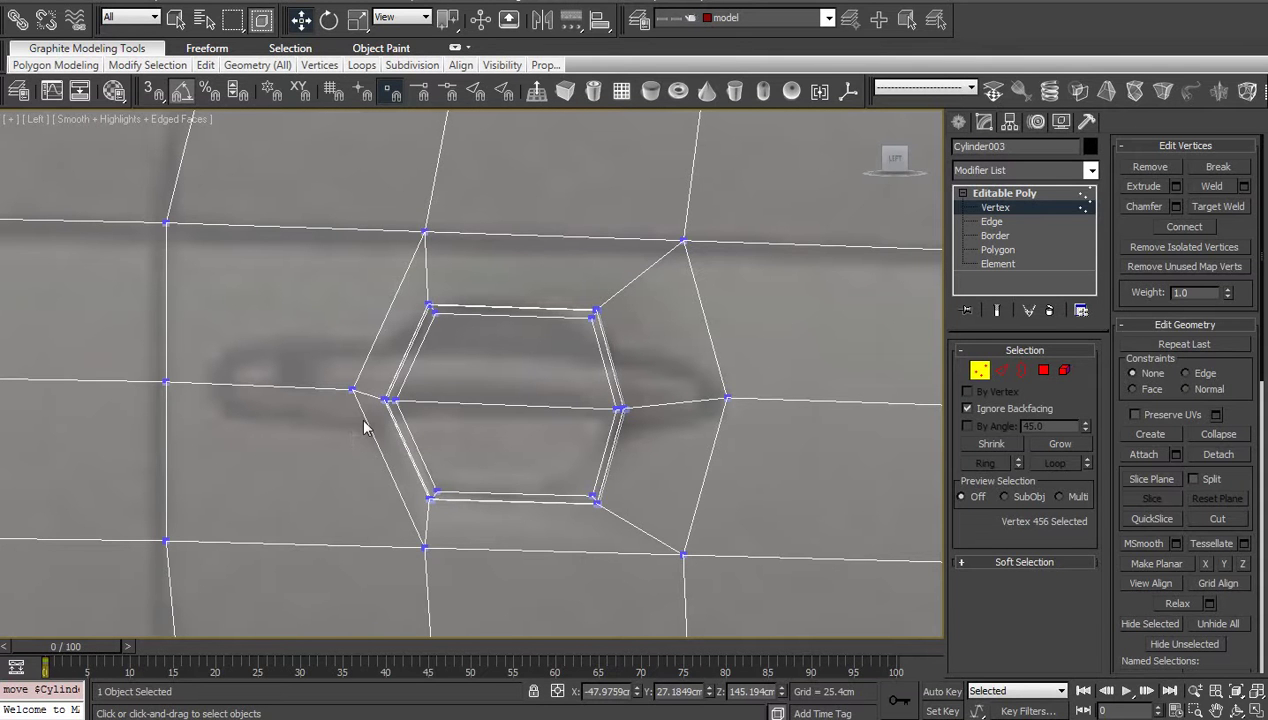
scroll(363, 420, "up", 4)
left_click_drag(442, 428, 335, 505)
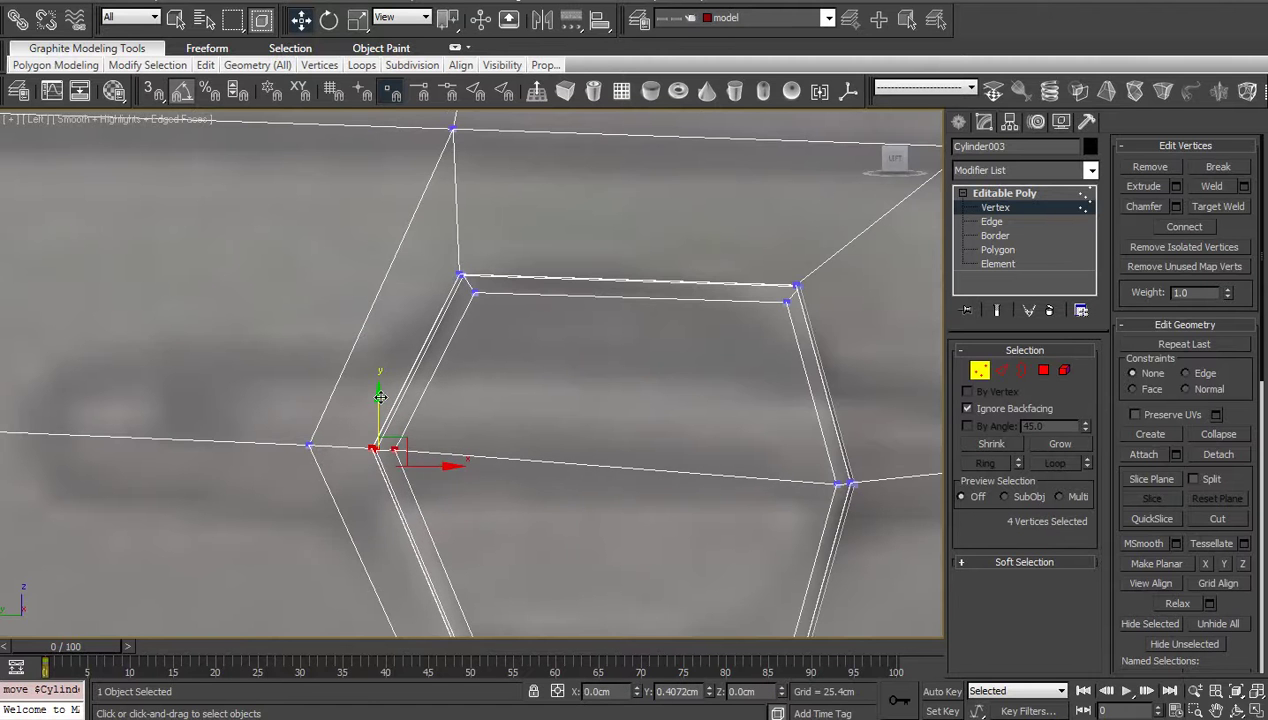
scroll(475, 433, "down", 5)
left_click_drag(478, 347, 549, 402)
left_click_drag(528, 347, 528, 334)
left_click(446, 376)
Step: Examine the door handle surroundings, windshield pillar and side mirror area in the left view against the blueprint
scroll(458, 381, "down", 5)
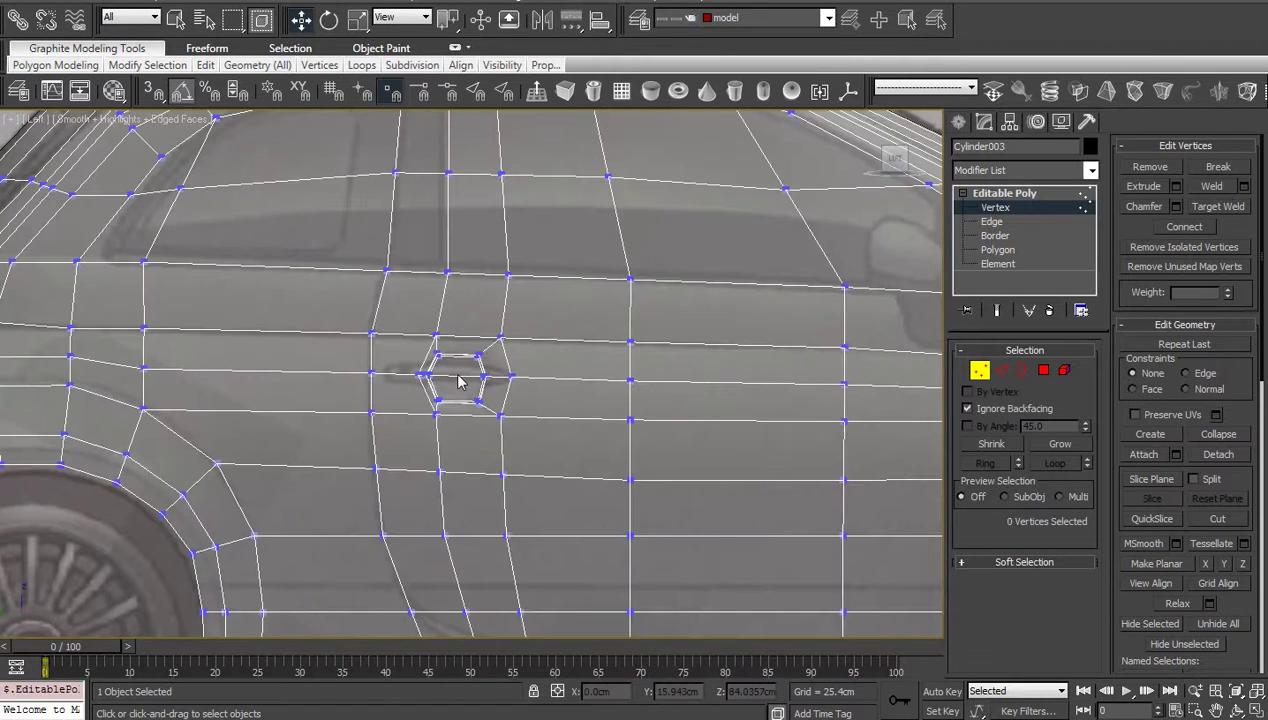
scroll(459, 381, "down", 3)
scroll(480, 310, "up", 3)
middle_click_drag(480, 300, 275, 448)
scroll(473, 486, "up", 2)
scroll(473, 486, "down", 2)
scroll(472, 474, "down", 2)
scroll(575, 425, "up", 4)
middle_click_drag(573, 416, 397, 446)
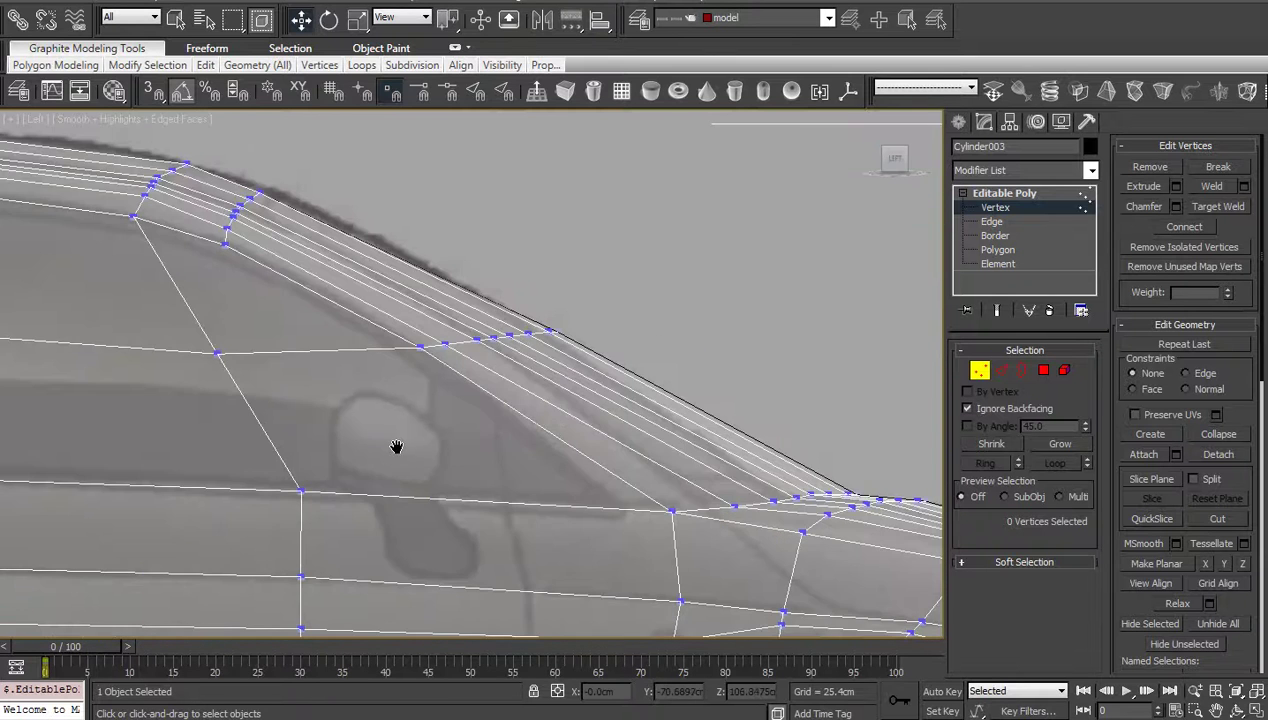
scroll(452, 458, "up", 2)
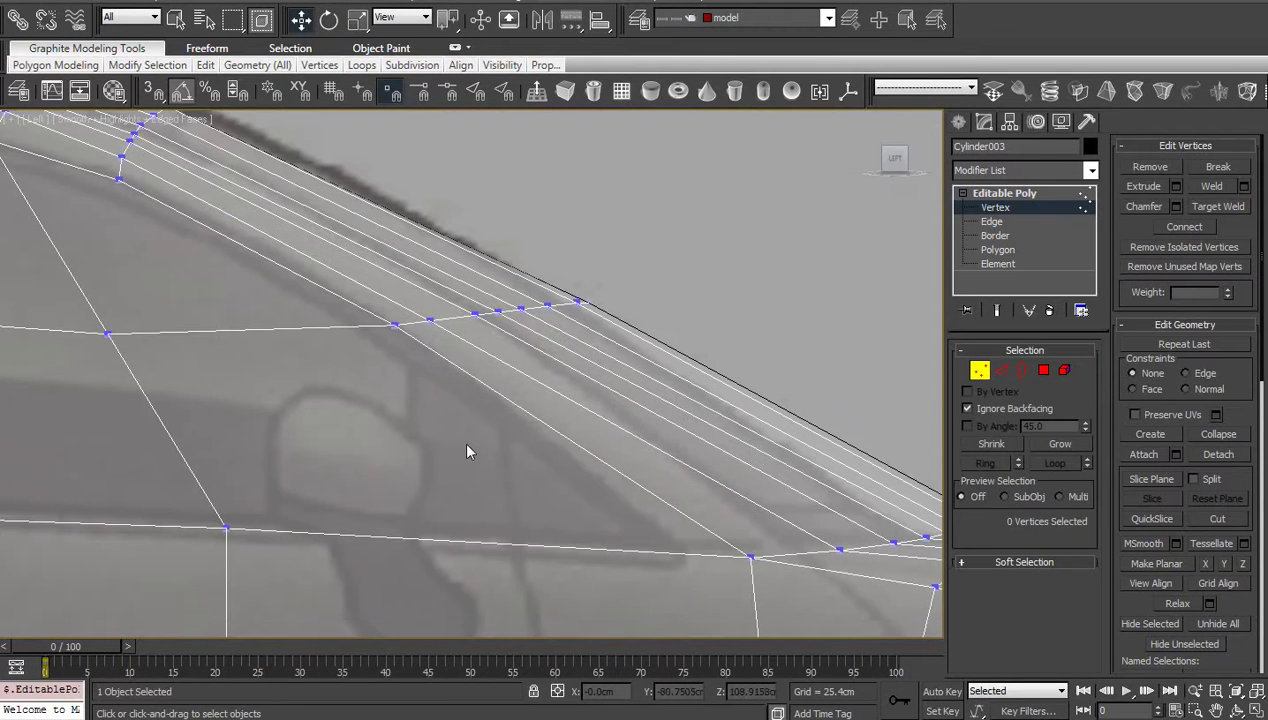
Step: Examine the front fender, front wheel arch and sill vertex rows in the left view against the blueprint
scroll(465, 444, "down", 2)
middle_click_drag(495, 485, 453, 334)
scroll(440, 390, "down", 4)
scroll(452, 330, "up", 4)
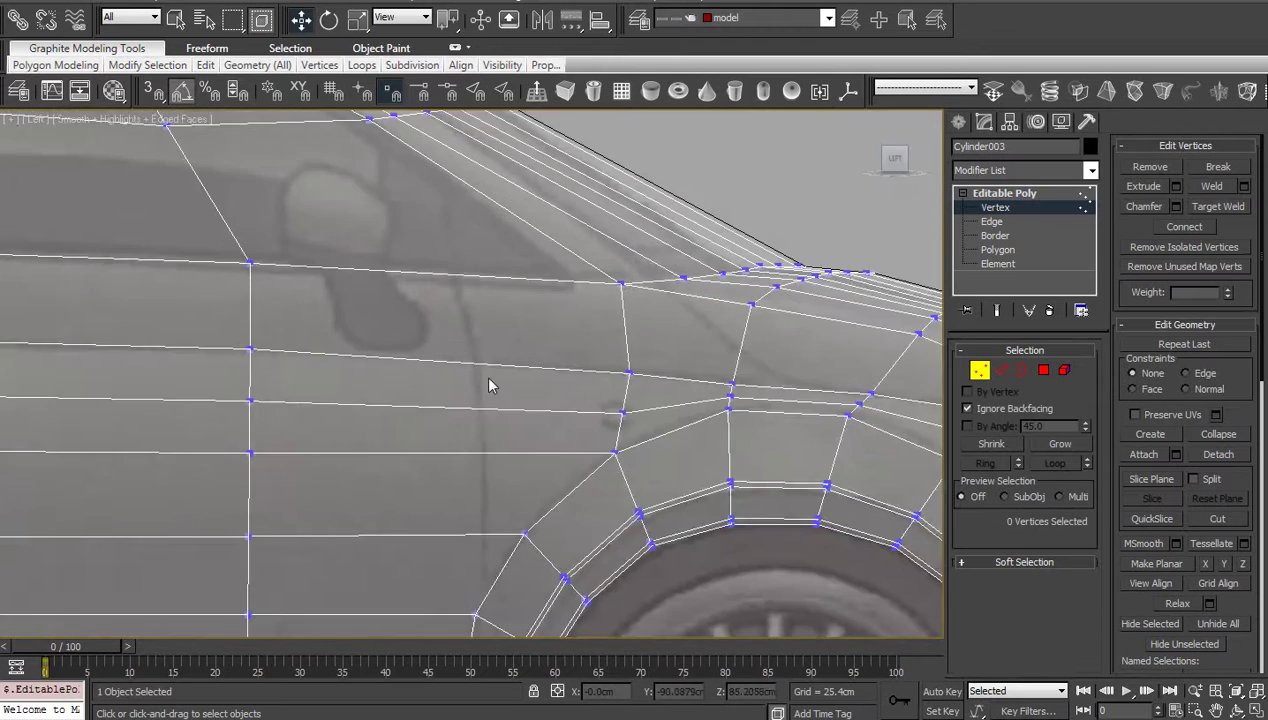
scroll(490, 385, "down", 3)
scroll(493, 412, "up", 3)
scroll(490, 416, "down", 1)
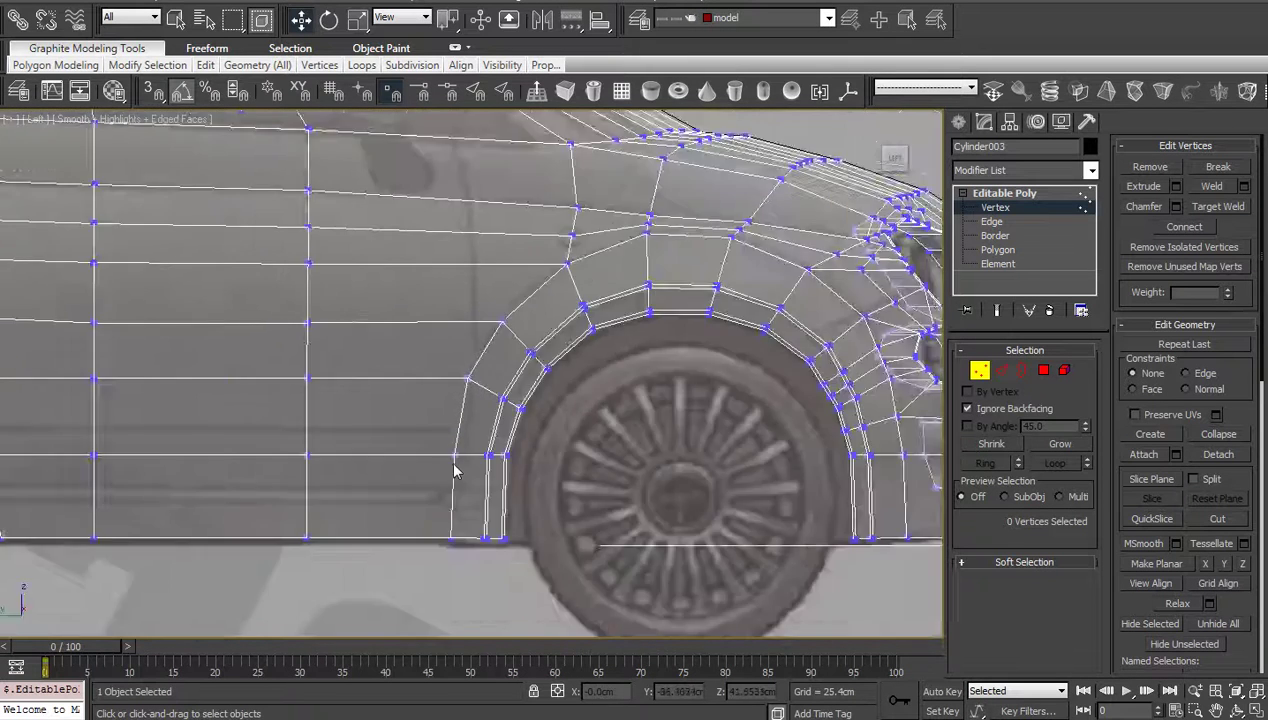
middle_click_drag(228, 488, 660, 455)
scroll(619, 480, "down", 2)
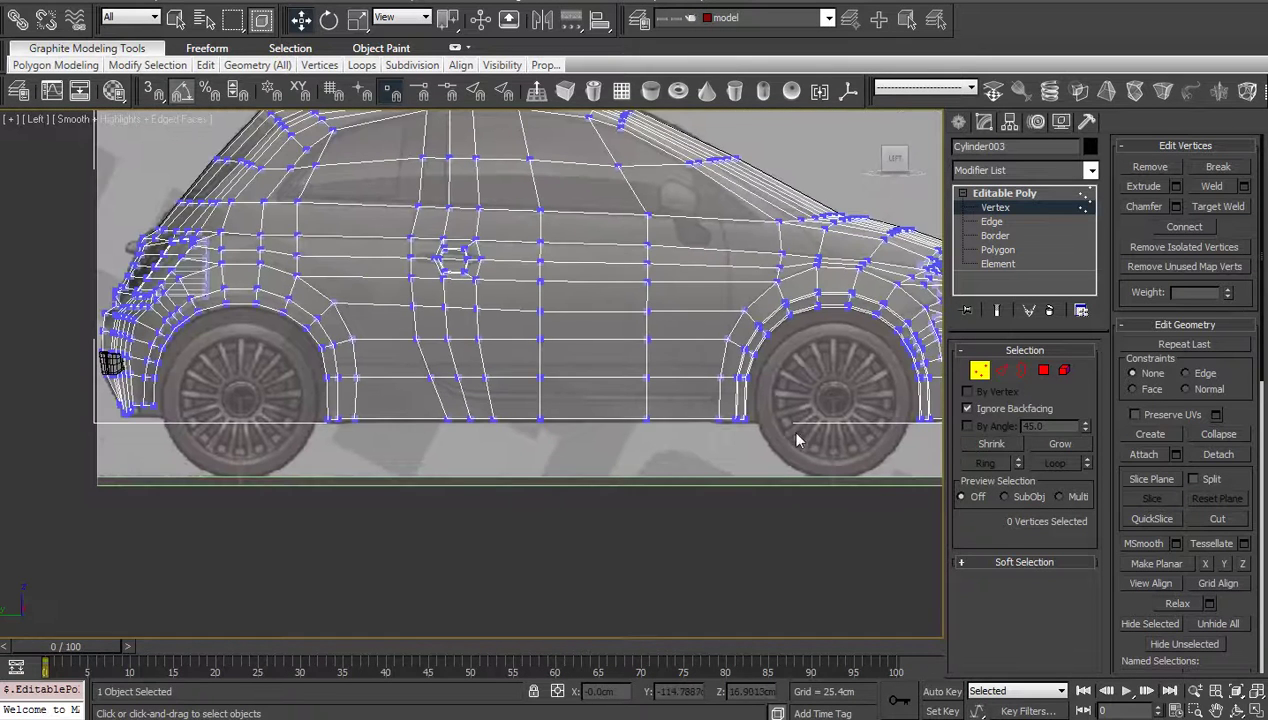
Step: Select the sill's bottom row of vertices between the wheel arches and examine the rear wheel arch mesh up close
left_click_drag(775, 403, 297, 448)
middle_click_drag(307, 434, 630, 474)
scroll(528, 484, "up", 6)
scroll(557, 491, "up", 2)
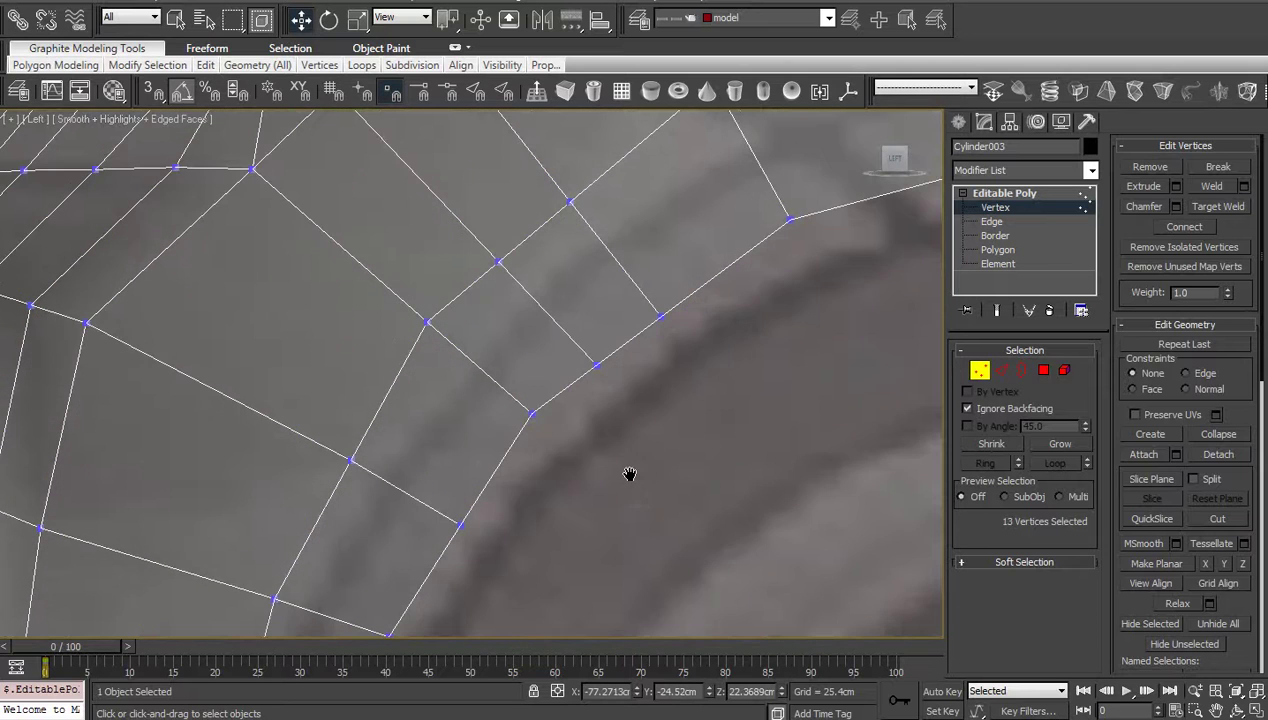
scroll(590, 482, "down", 5)
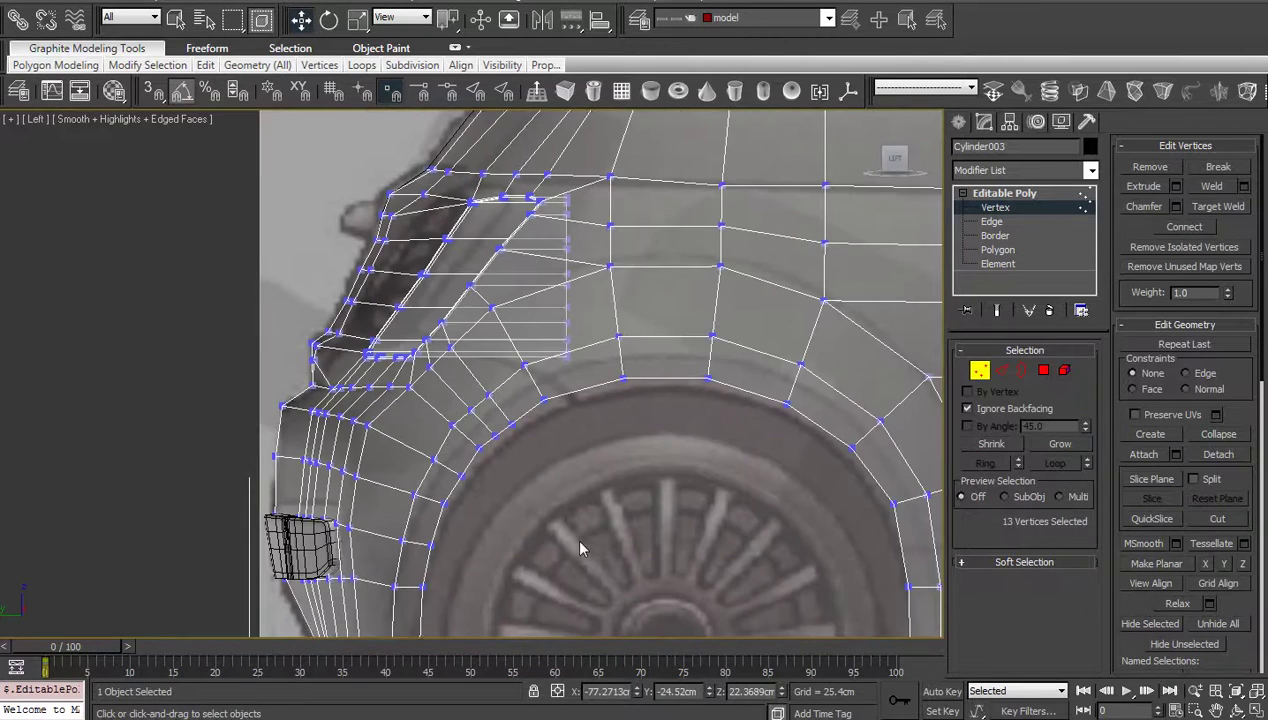
Step: Orbit around the rear corner and examine the mesh around the tail light recess and rear wheel arch
left_click(1237, 710)
left_click_drag(428, 409, 493, 437)
scroll(493, 437, "down", 2)
middle_click_drag(542, 456, 387, 298)
scroll(387, 298, "up", 2)
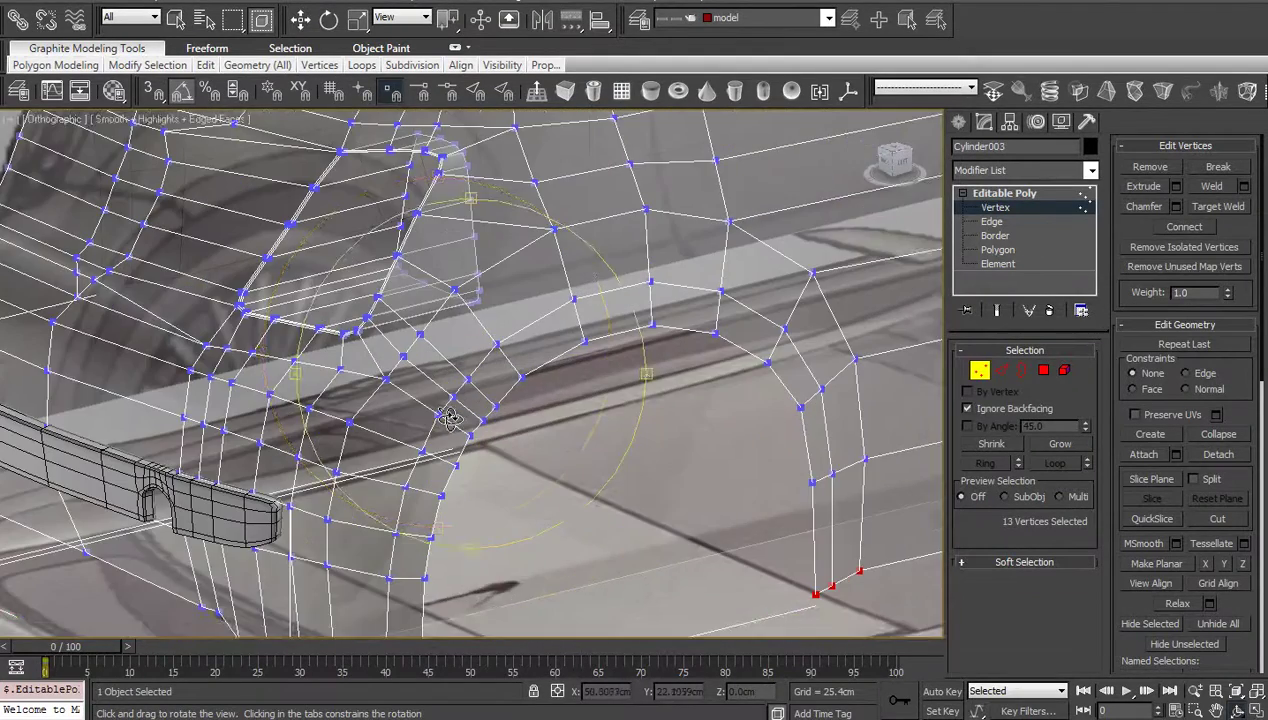
middle_click_drag(453, 420, 486, 444)
Step: Switch to the back view with the body shown see-through, and compare the tail light and licence plate recess areas with the blueprint
key("v")
left_click(508, 460)
scroll(509, 400, "up", 4)
middle_click_drag(500, 330, 441, 529)
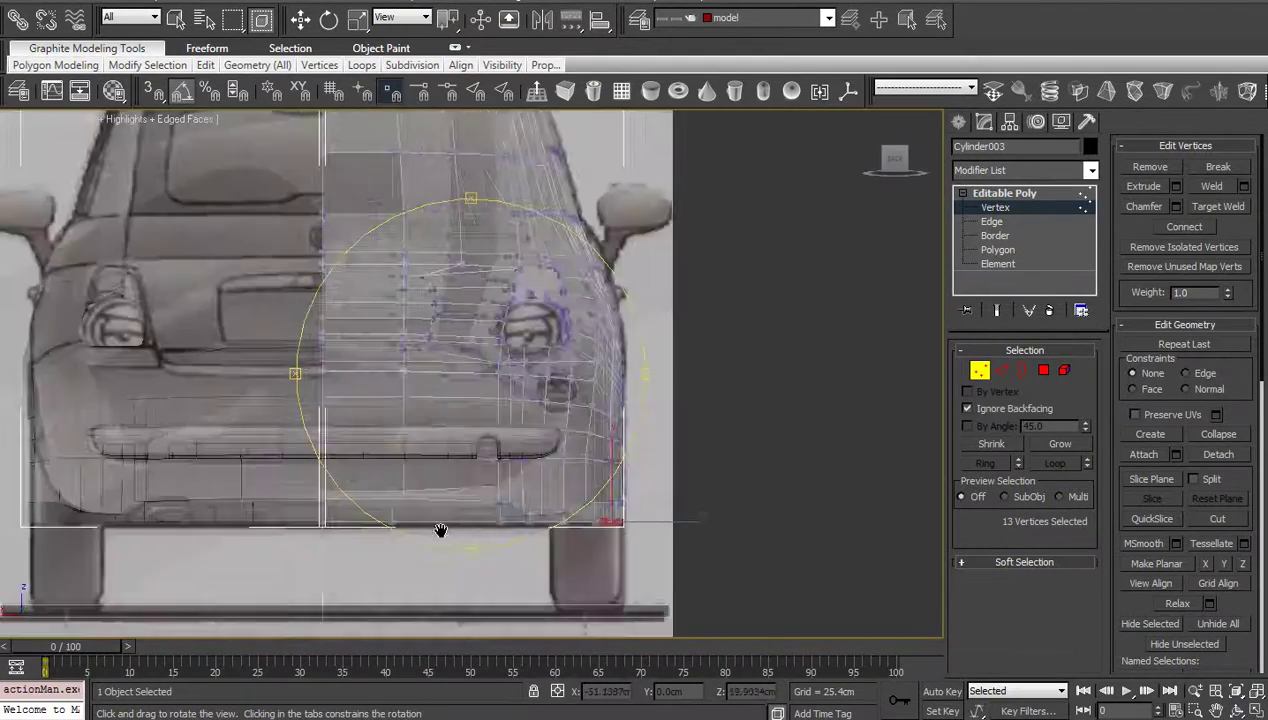
scroll(441, 529, "up", 1)
middle_click_drag(645, 380, 543, 494)
scroll(543, 494, "up", 3)
key("alt+x")
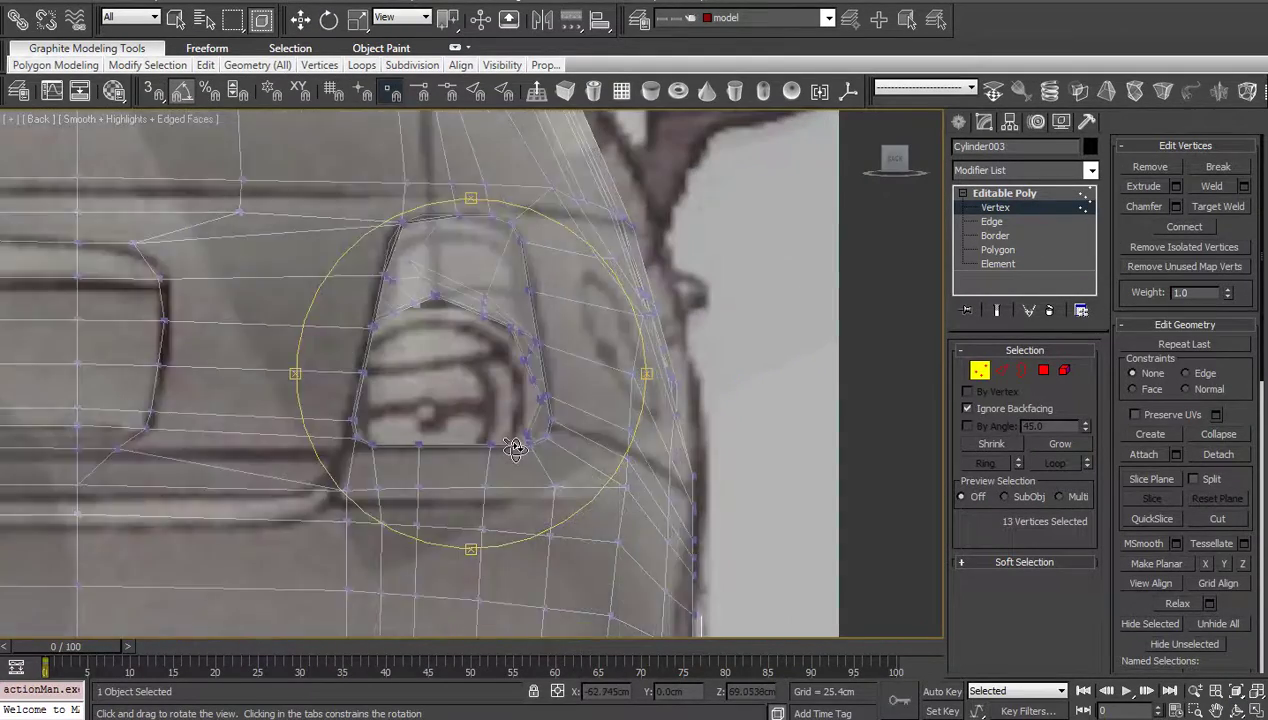
scroll(518, 427, "down", 2)
middle_click_drag(525, 443, 543, 467)
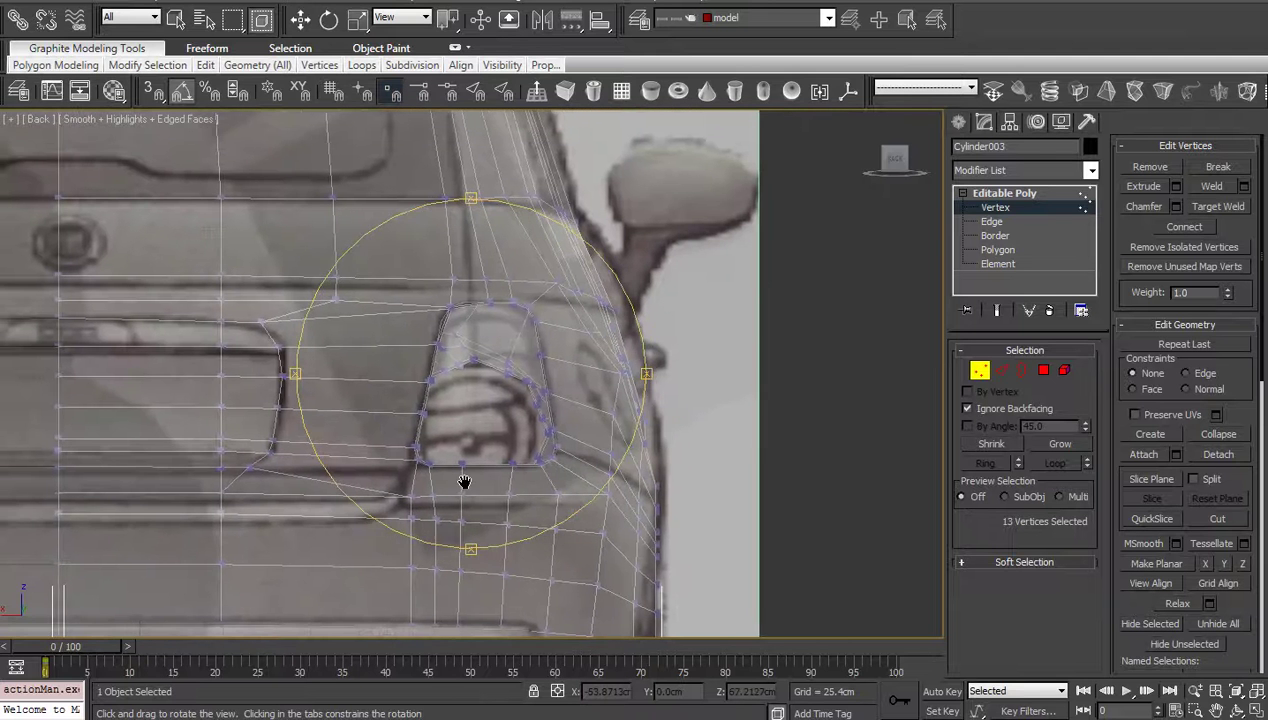
middle_click_drag(458, 481, 634, 422)
middle_click_drag(559, 454, 606, 414)
left_click_drag(548, 425, 450, 456)
middle_click_drag(503, 446, 538, 424)
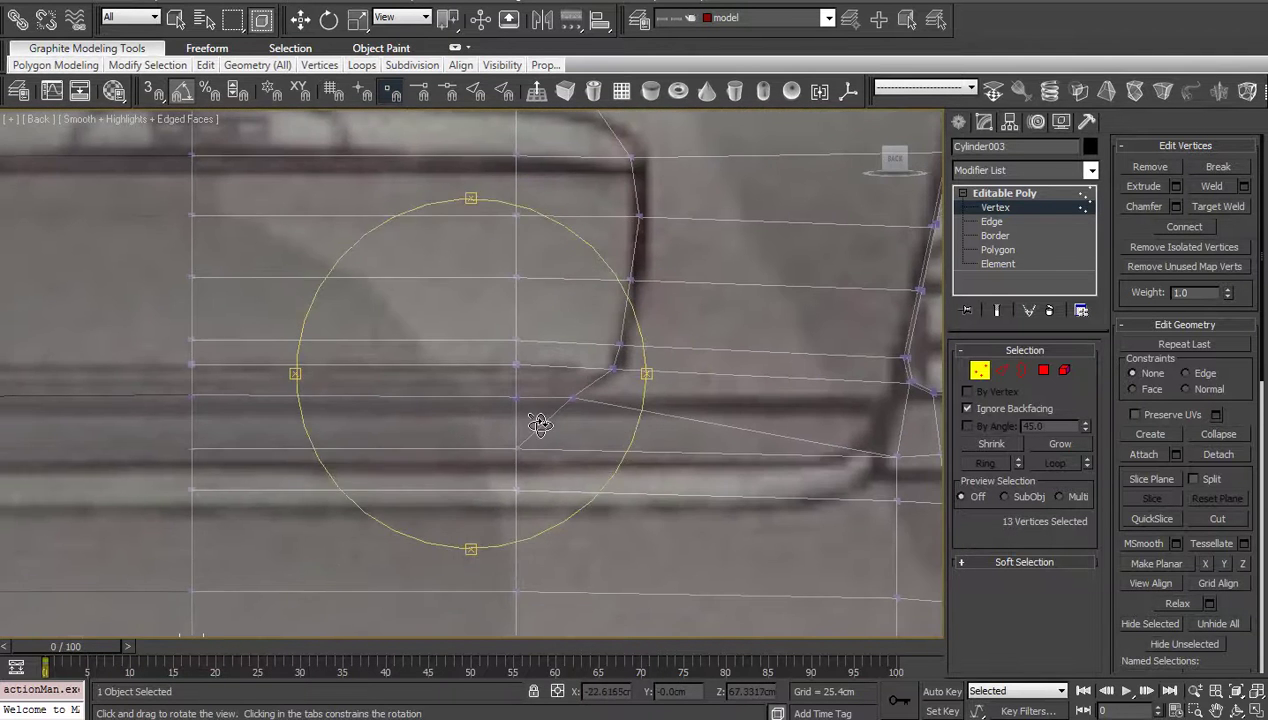
Step: Connect the ring of horizontal edges from below the licence plate recess down the bumper with 1 segment, pinch 0 and slide 0
right_click(541, 426)
middle_click_drag(592, 466, 521, 431)
key("2")
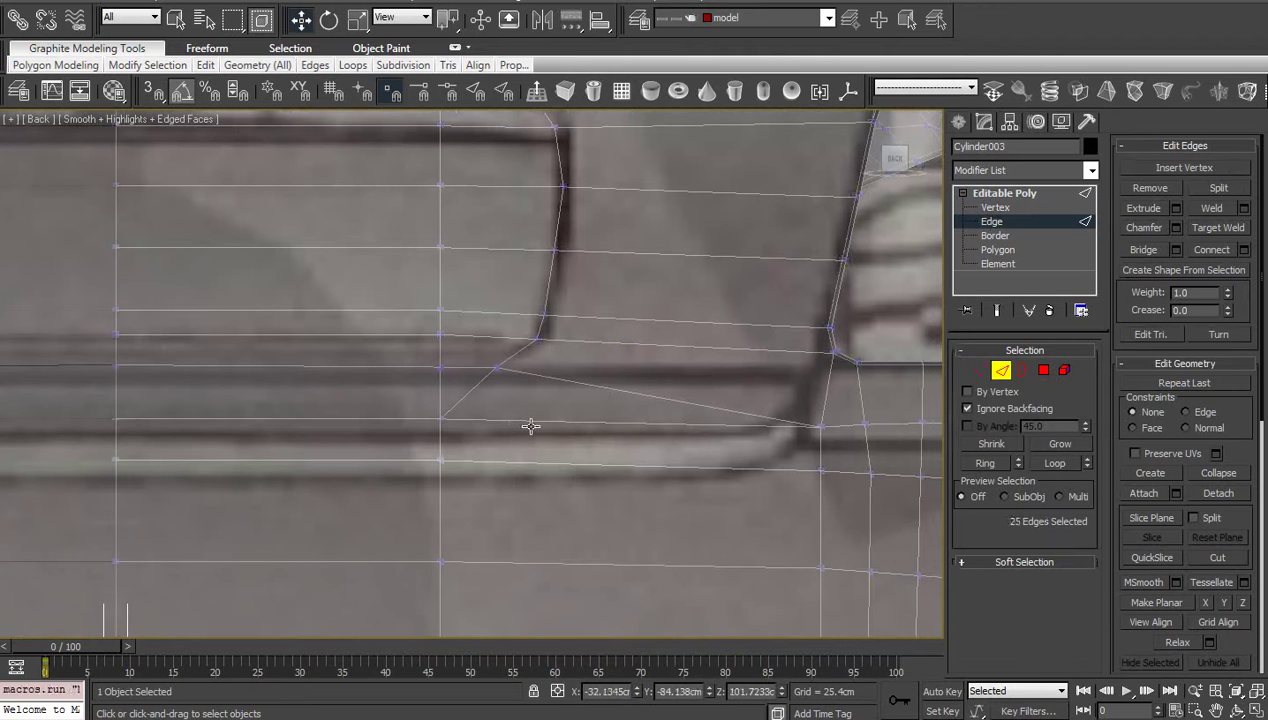
left_click(526, 424)
scroll(528, 422, "down", 3)
middle_click_drag(529, 382, 524, 361)
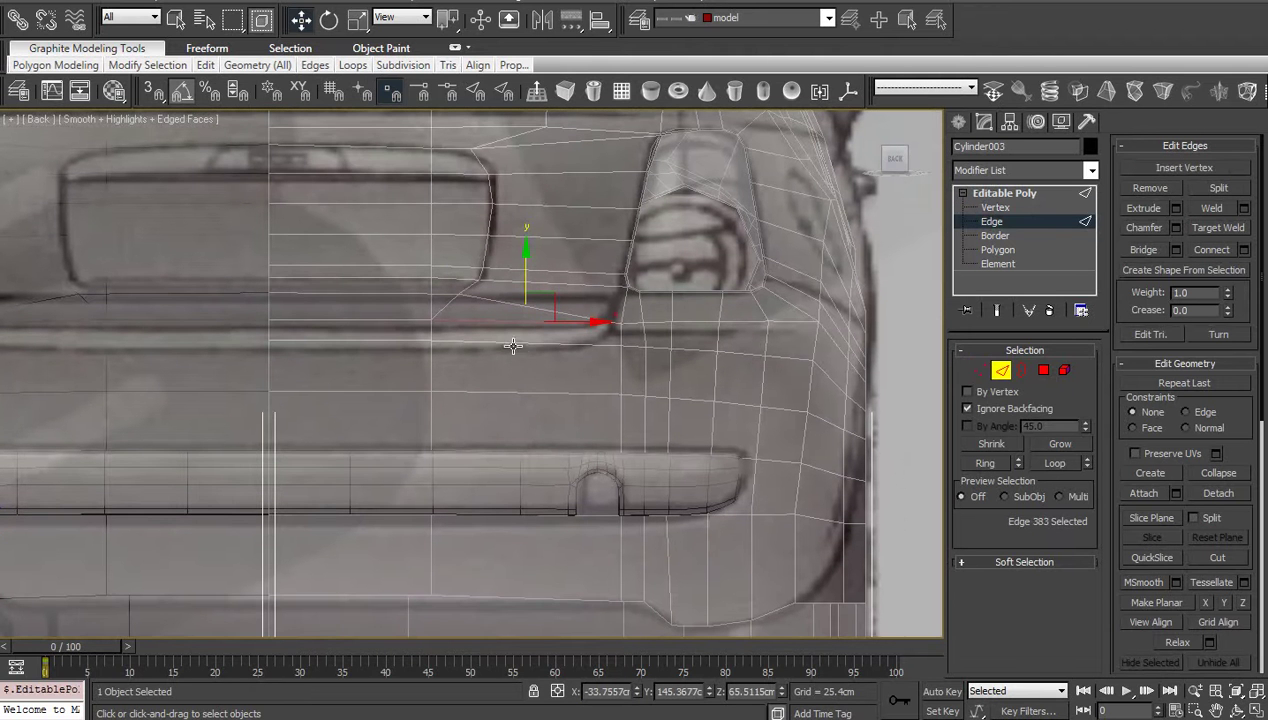
left_click(513, 393, "ctrl")
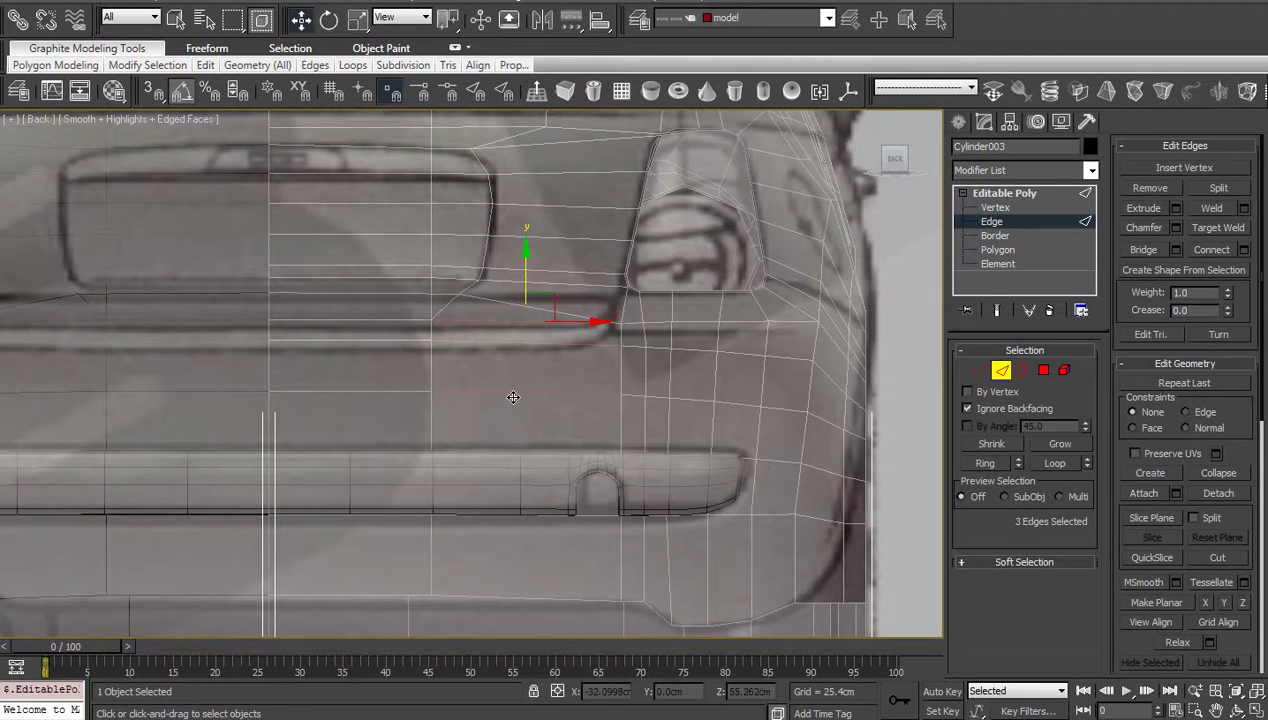
key("alt+r")
right_click(513, 397)
left_click(366, 428)
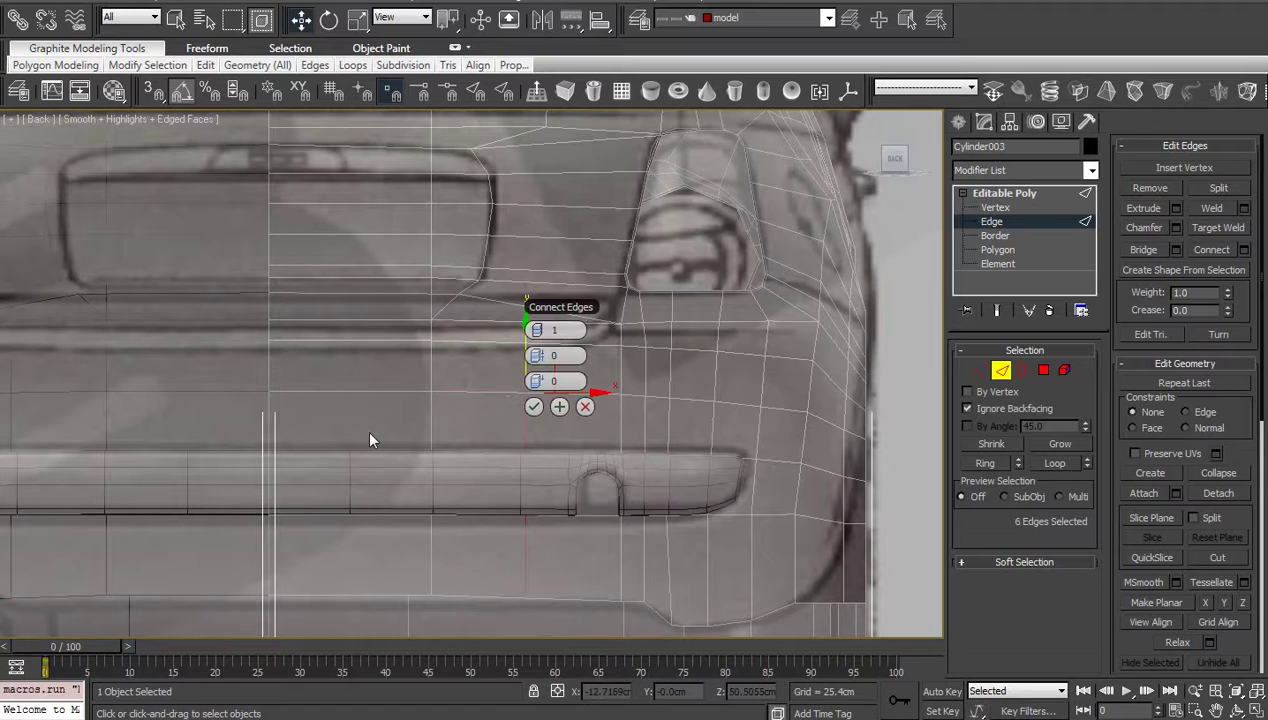
left_click(534, 407)
Step: Connect the new vertex below the licence plate recess to the recess's lower outer corner vertex with an edge
scroll(500, 450, "up", 6)
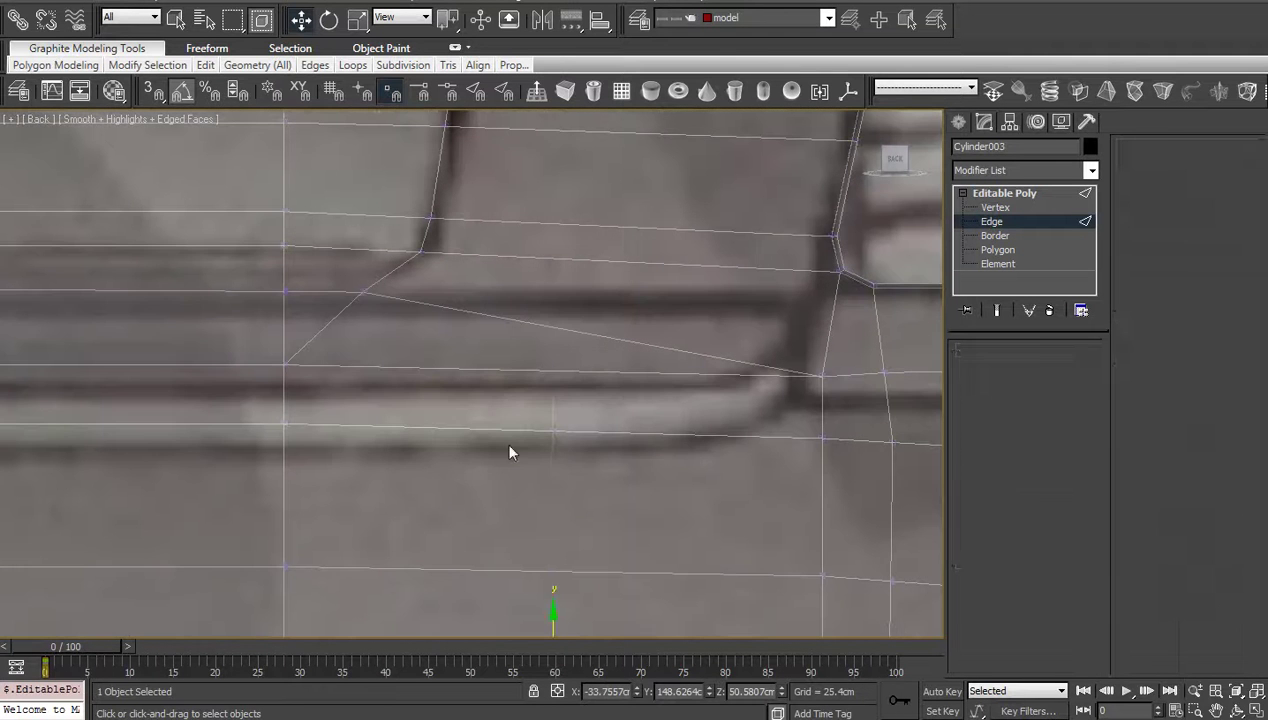
key("1")
left_click(553, 372)
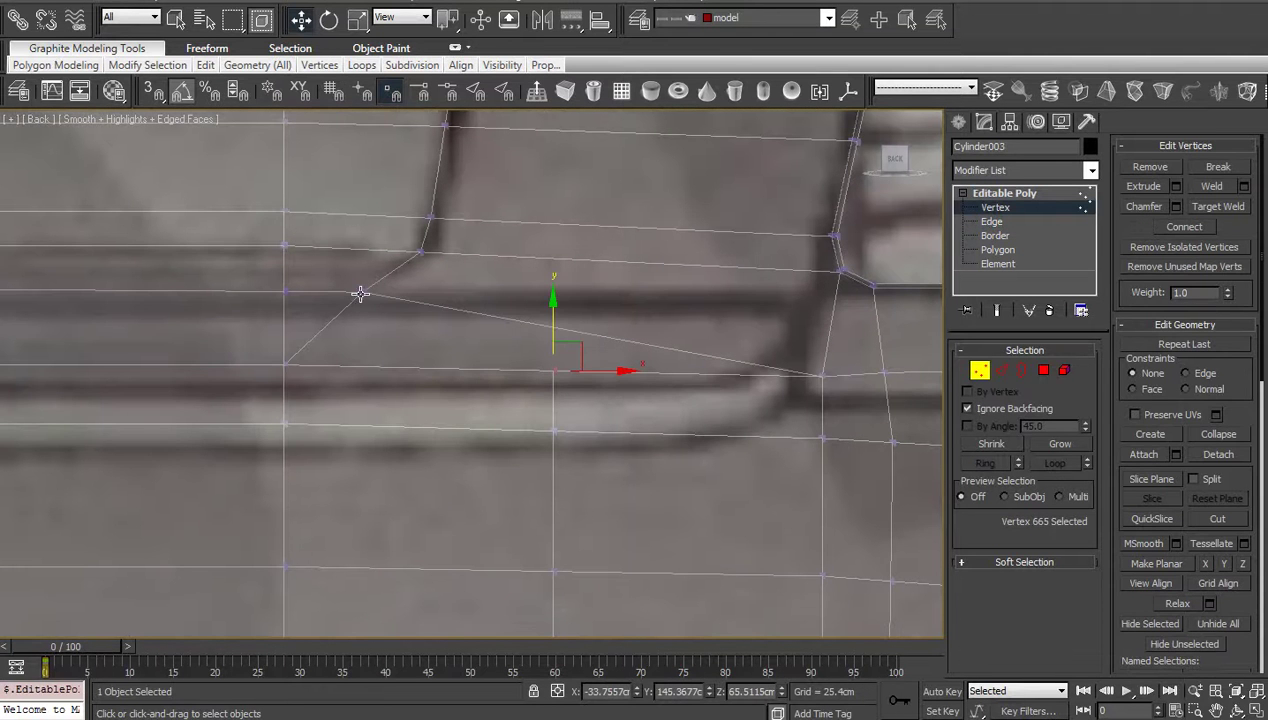
left_click(364, 292, "ctrl")
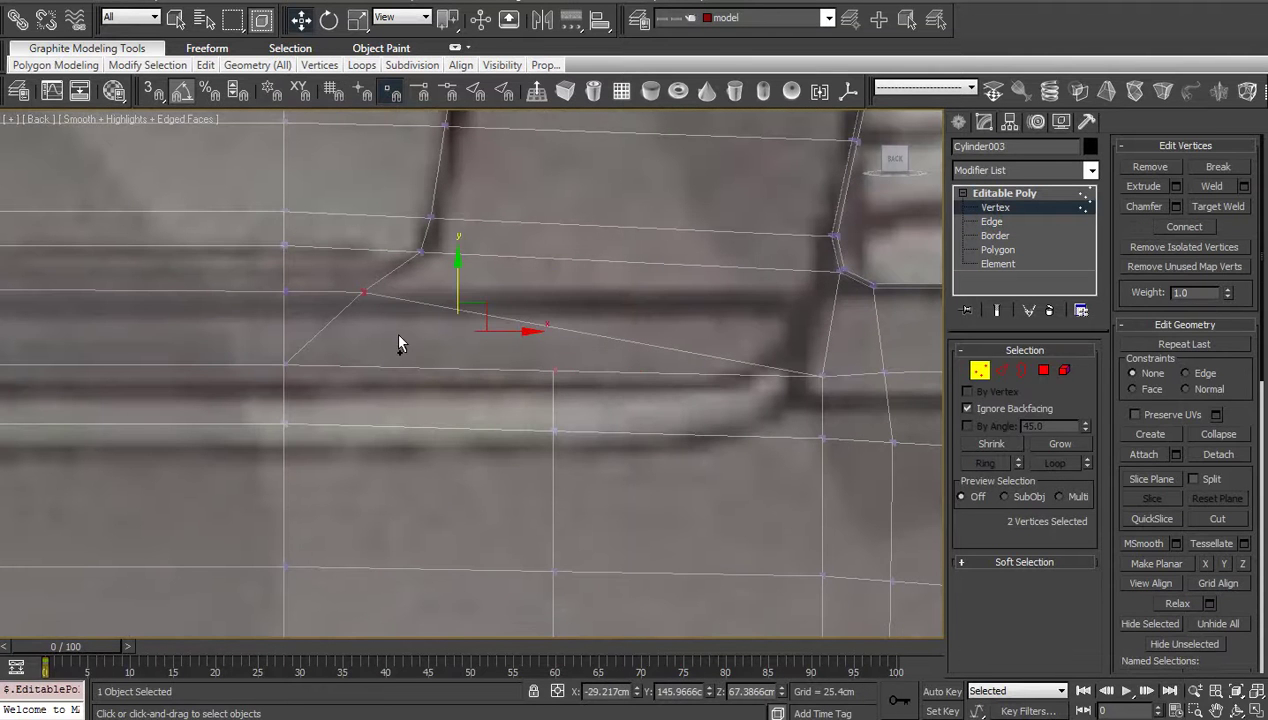
left_click(1188, 229)
Step: Remove the old diagonal edge between the recess's lower outer corner and the vertex column on its inner side
key("2")
left_click(327, 327)
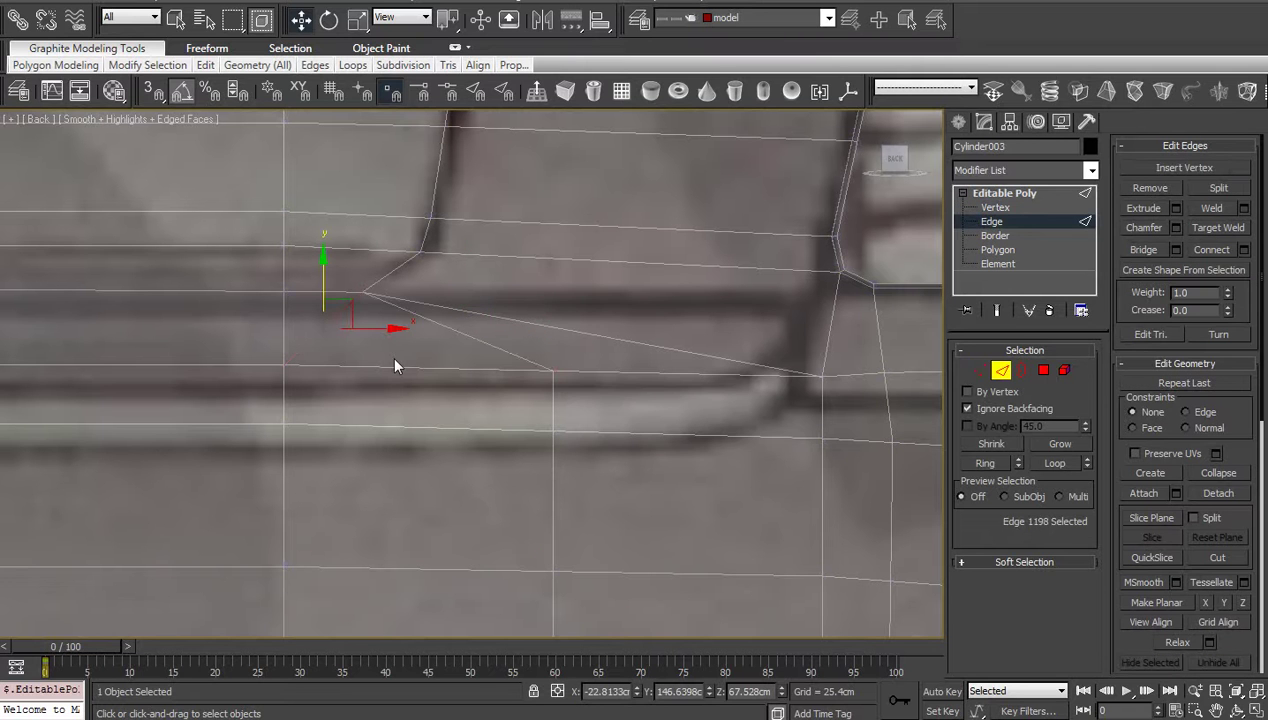
key("ctrl+r")
right_click(459, 400)
left_click(1153, 190)
Step: Select the new column of vertices running from below the licence plate recess down through the rear bumper
middle_click_drag(633, 376, 718, 391)
key("1")
key("1")
scroll(661, 347, "down", 5)
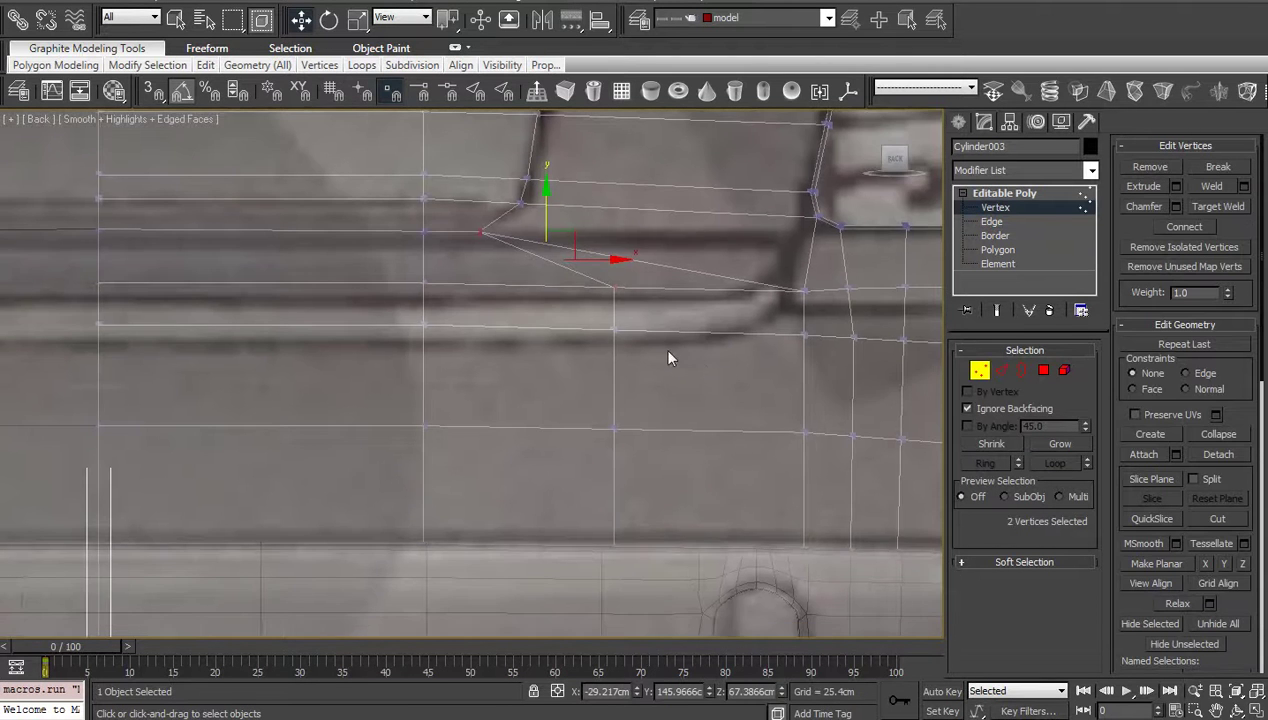
left_click(485, 328)
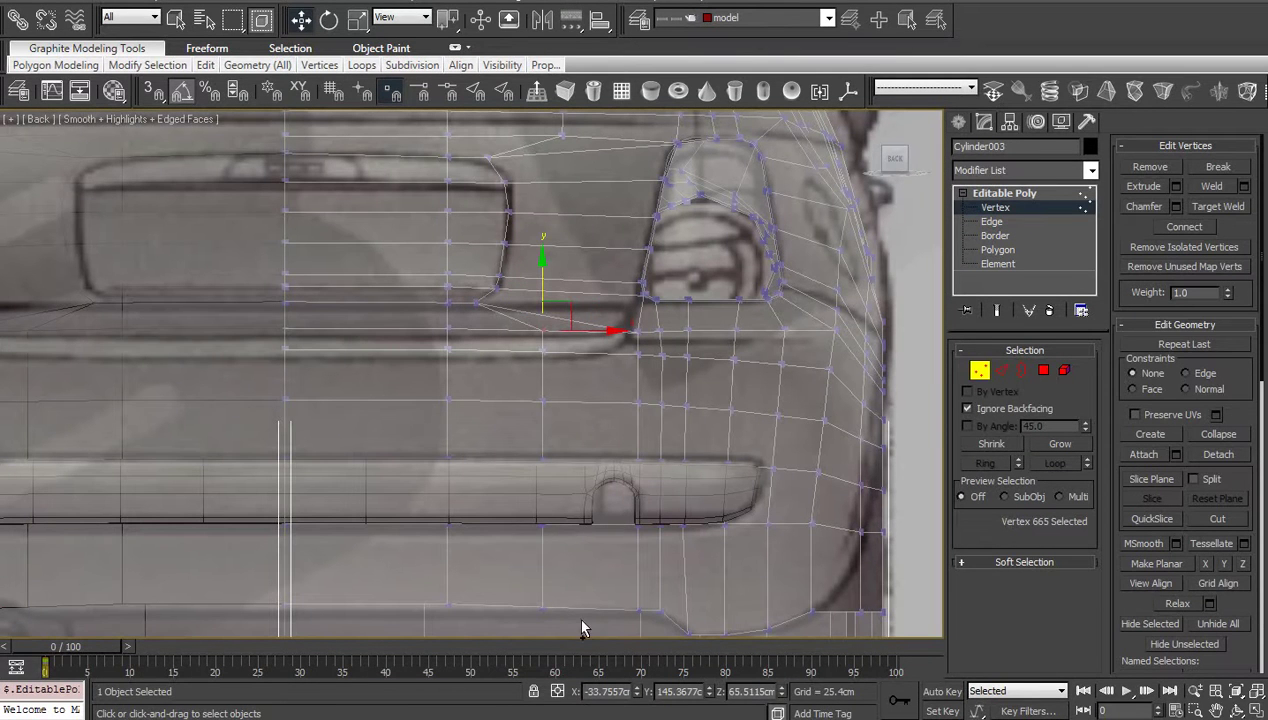
left_click_drag(582, 621, 580, 617)
middle_click_drag(567, 545, 571, 573)
Step: Switch to the top view, clear the vertex selection, and examine the rear bumper's curvature up close with the mesh edges hidden
key("t")
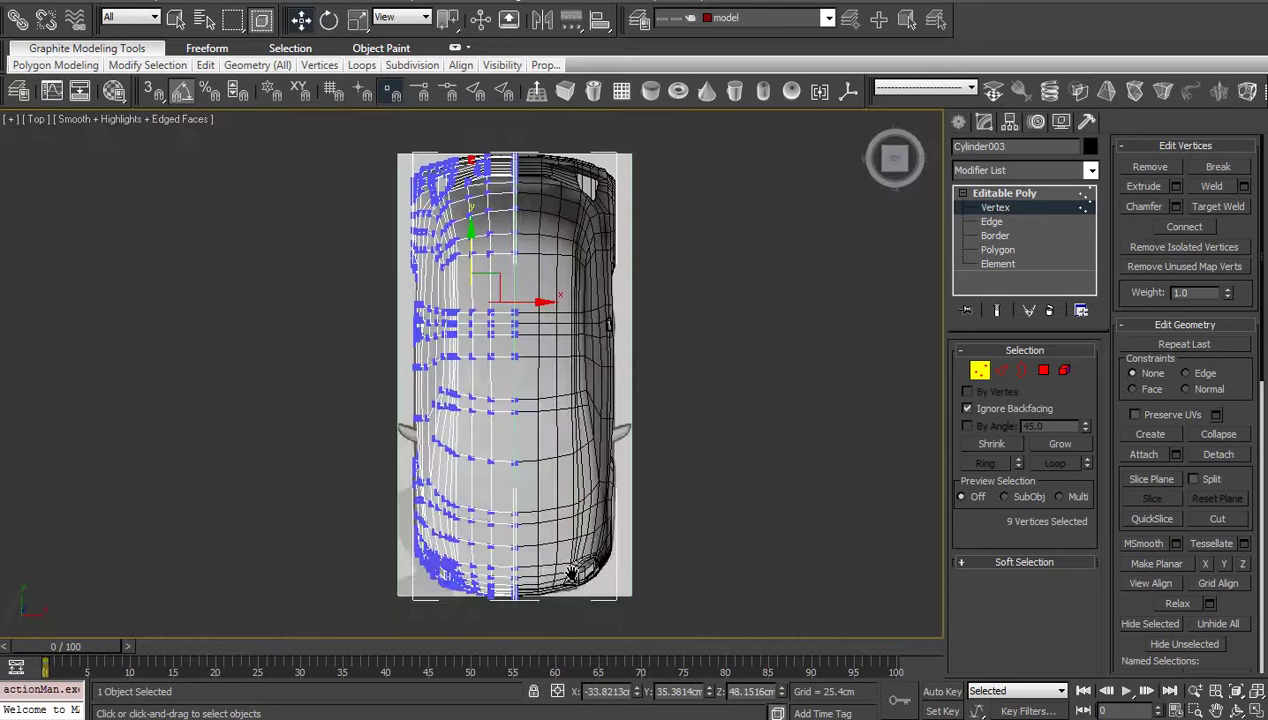
scroll(558, 530, "up", 5)
left_click(501, 398)
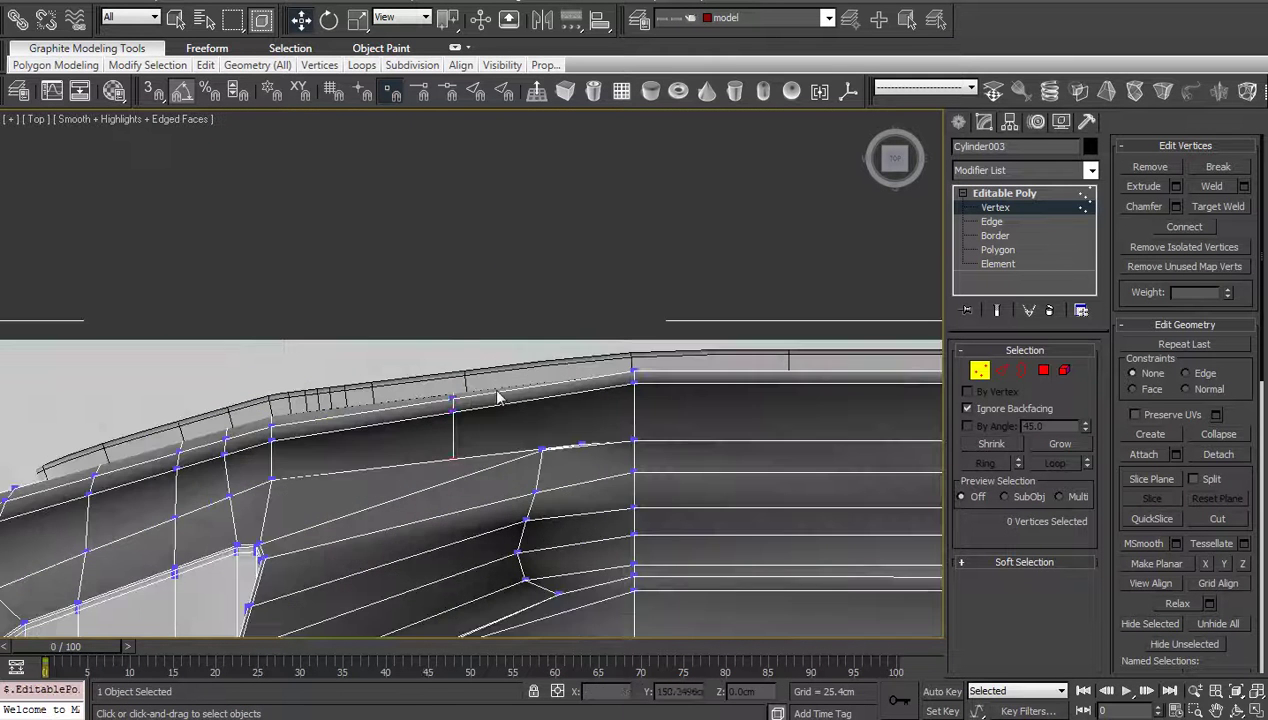
scroll(501, 398, "up", 2)
middle_click_drag(501, 398, 514, 422)
key("F4")
scroll(518, 433, "down", 2)
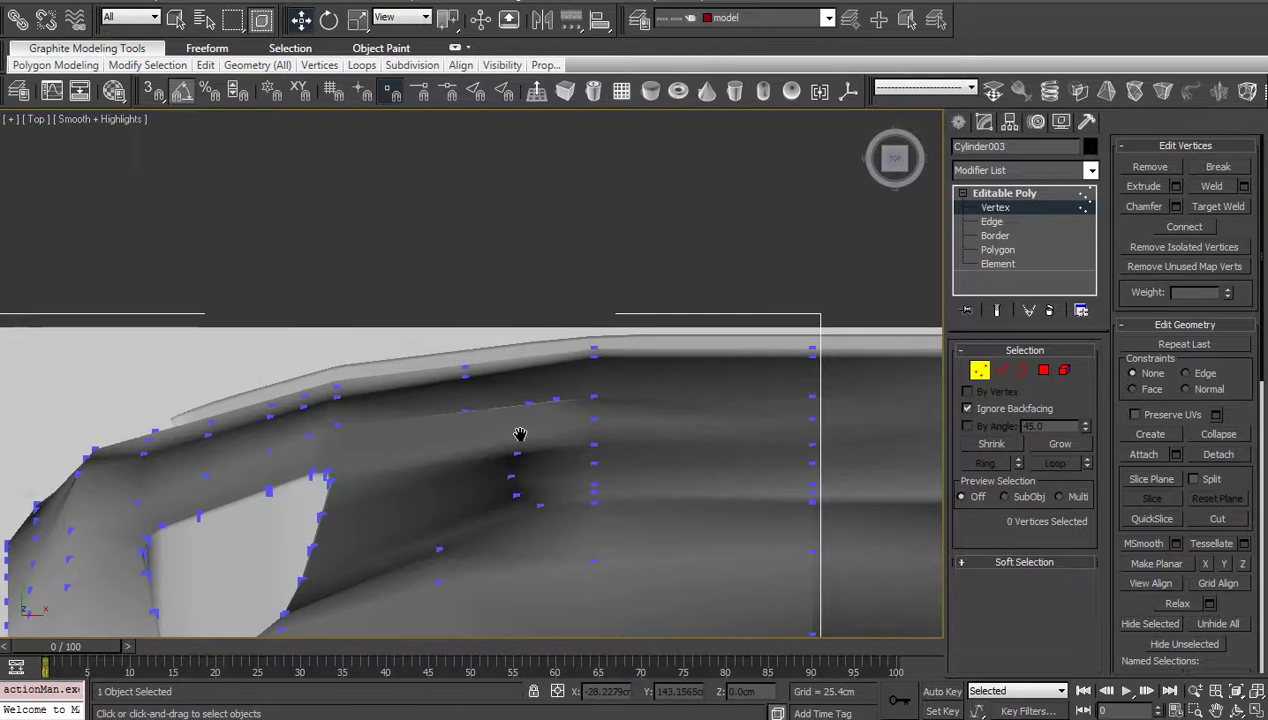